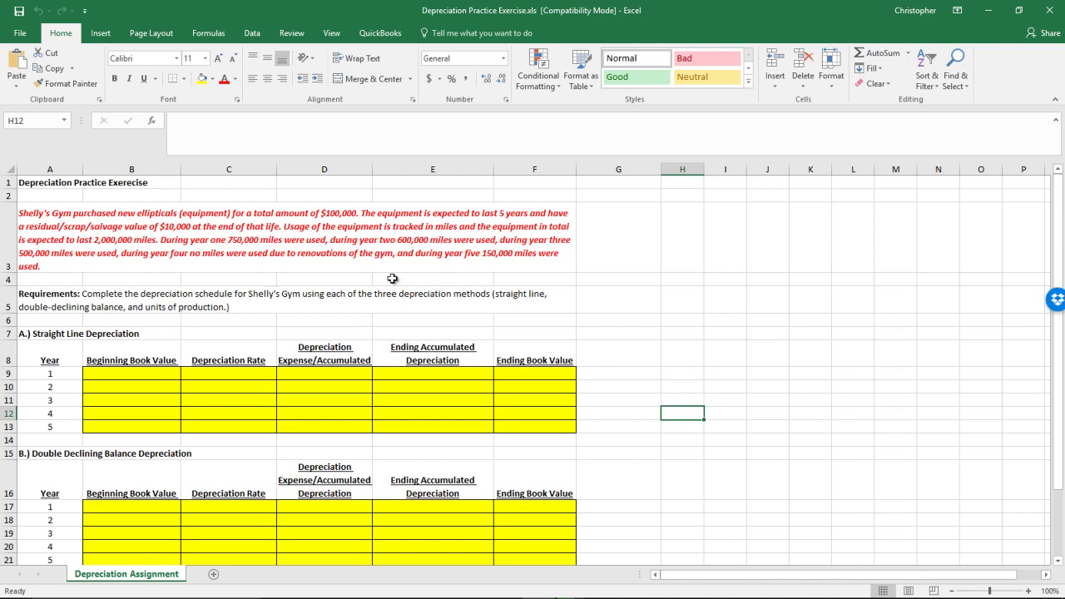
Enter 100000 as the year 1 beginning book value in the straight-line depreciation table
left_click(157, 374)
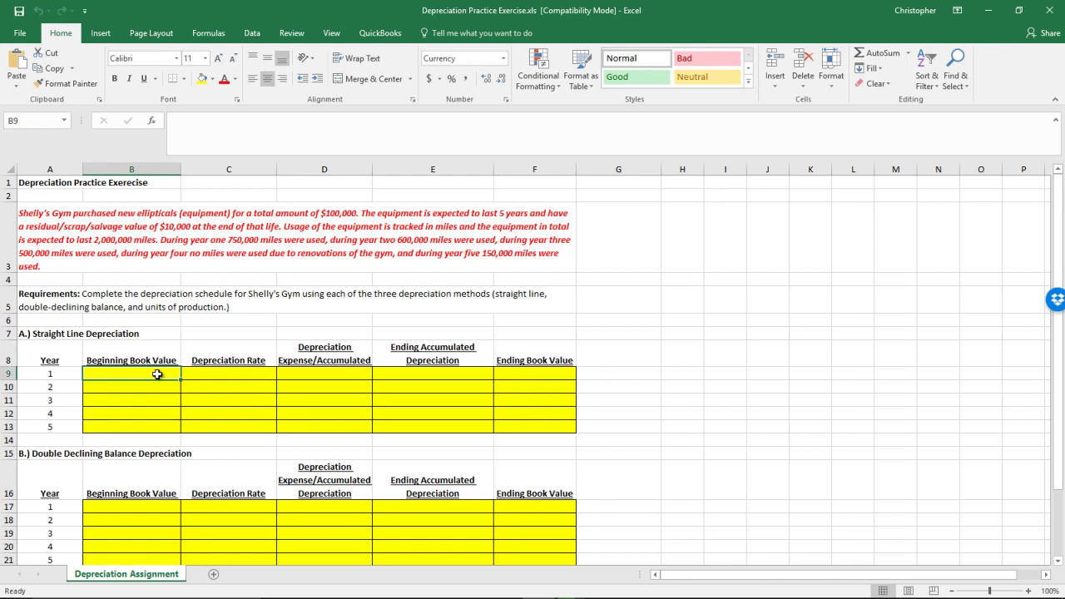
type("100000")
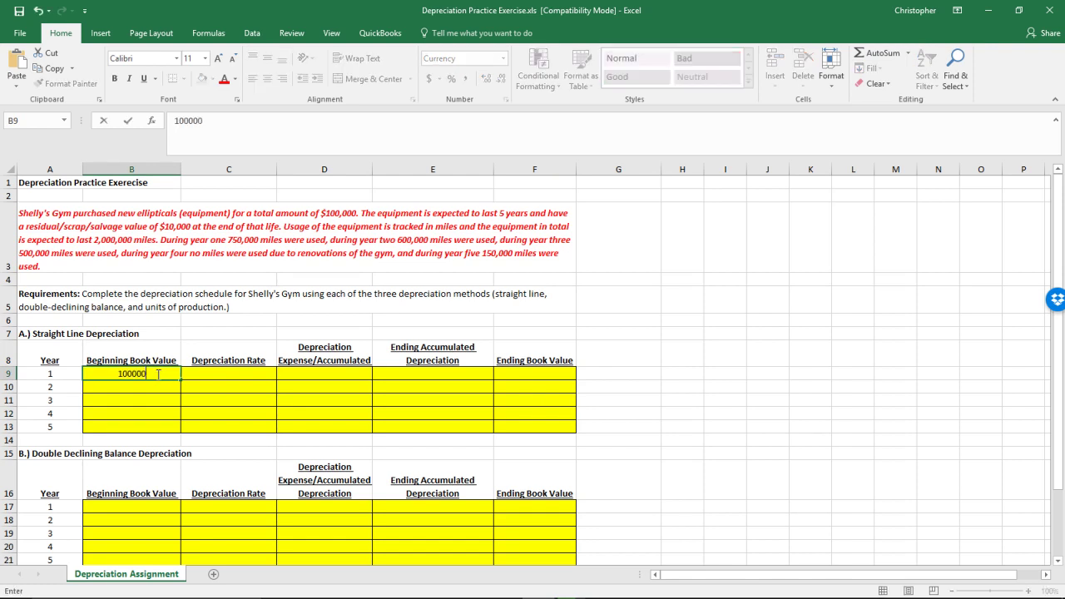
key("Return")
Enter =100%/5 as the year 1 straight-line depreciation rate and fill it down through year 5
key("Up")
key("Right")
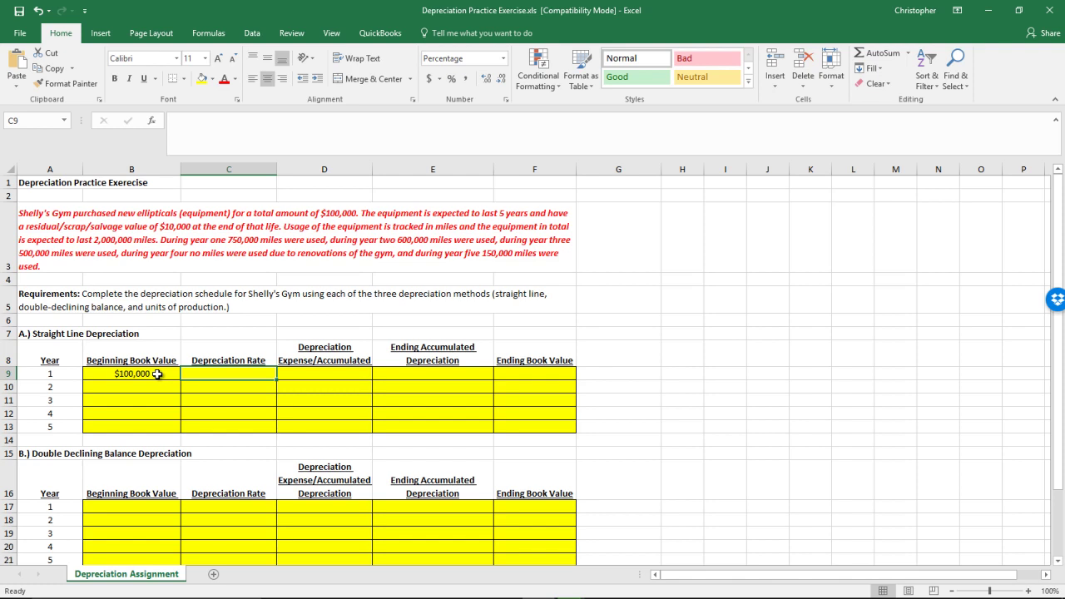
type("=100/")
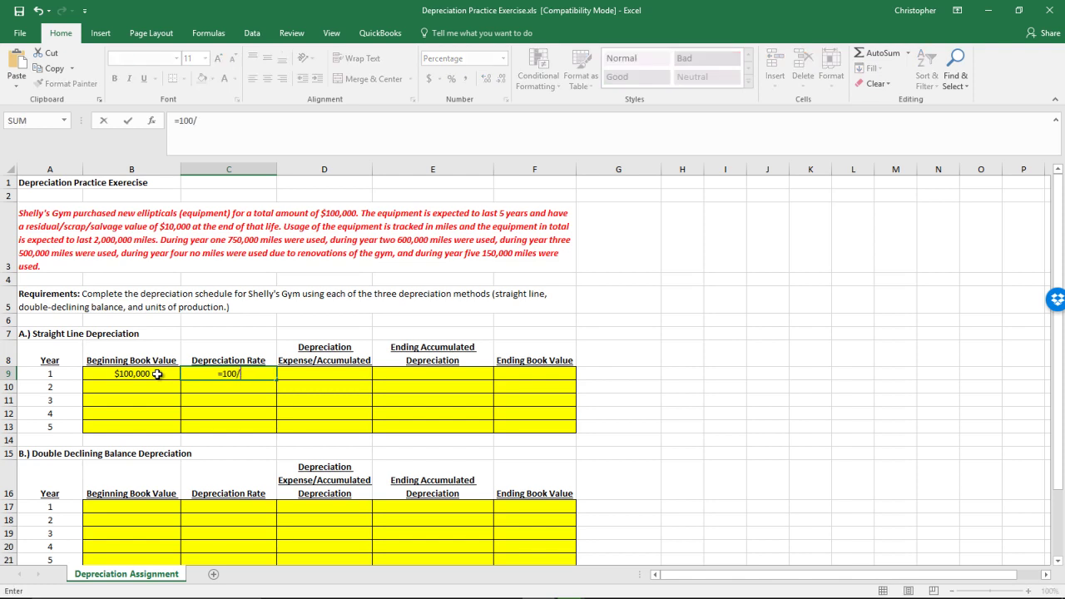
key("BackSpace")
key("BackSpace")
key("BackSpace")
key("BackSpace")
type("100%/5")
key("Return")
key("Up")
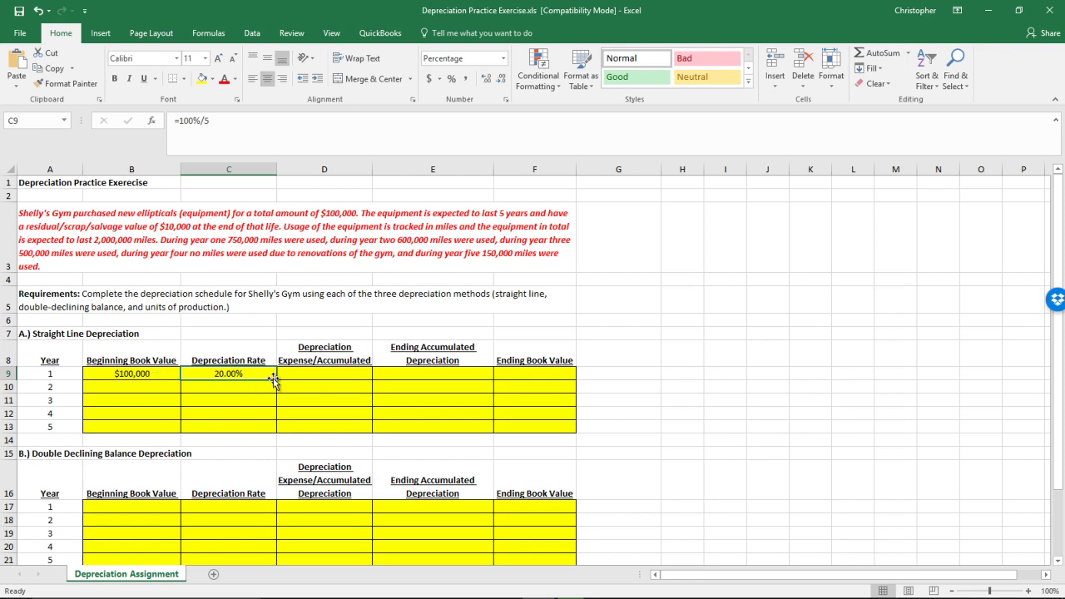
left_click_drag(275, 380, 265, 432)
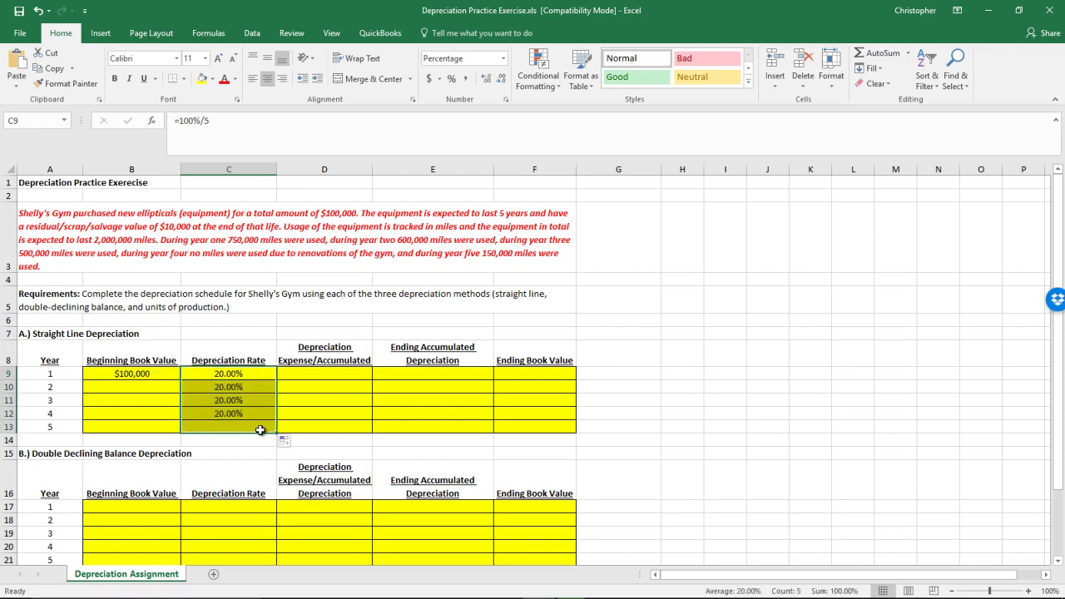
Calculate the year 1 straight-line depreciation expense in D9 with the formula =90000/5
left_click(241, 384)
left_click(240, 378)
key("Right")
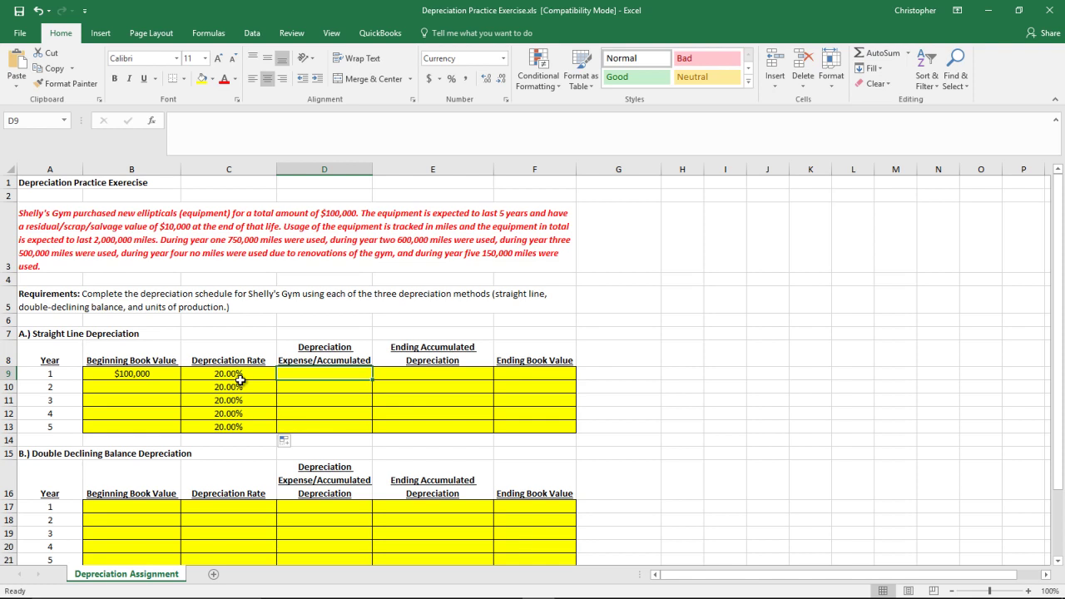
type("=")
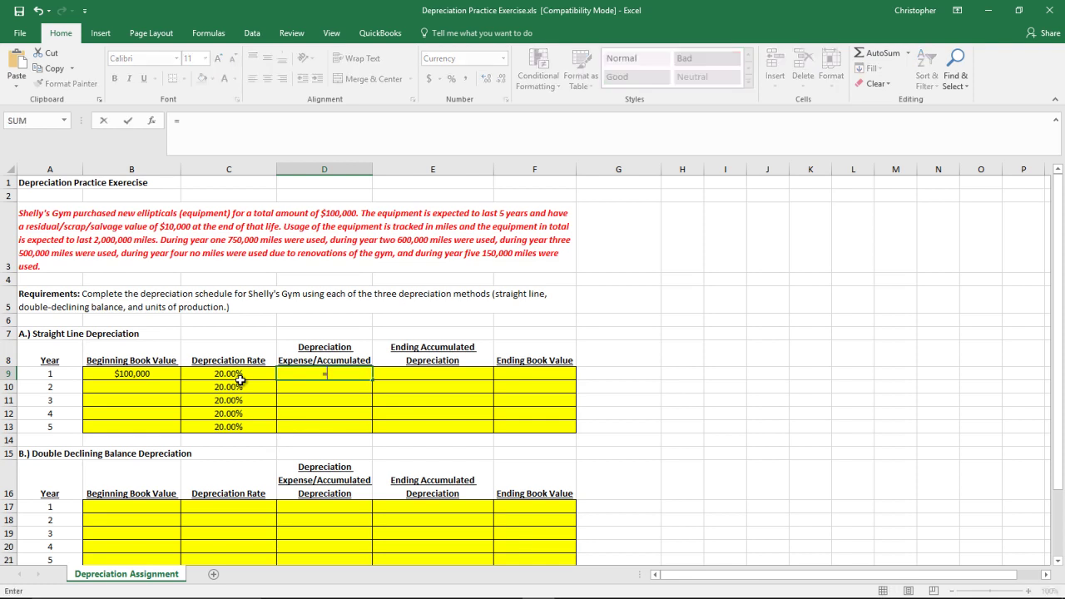
type("90000/5")
key("Return")
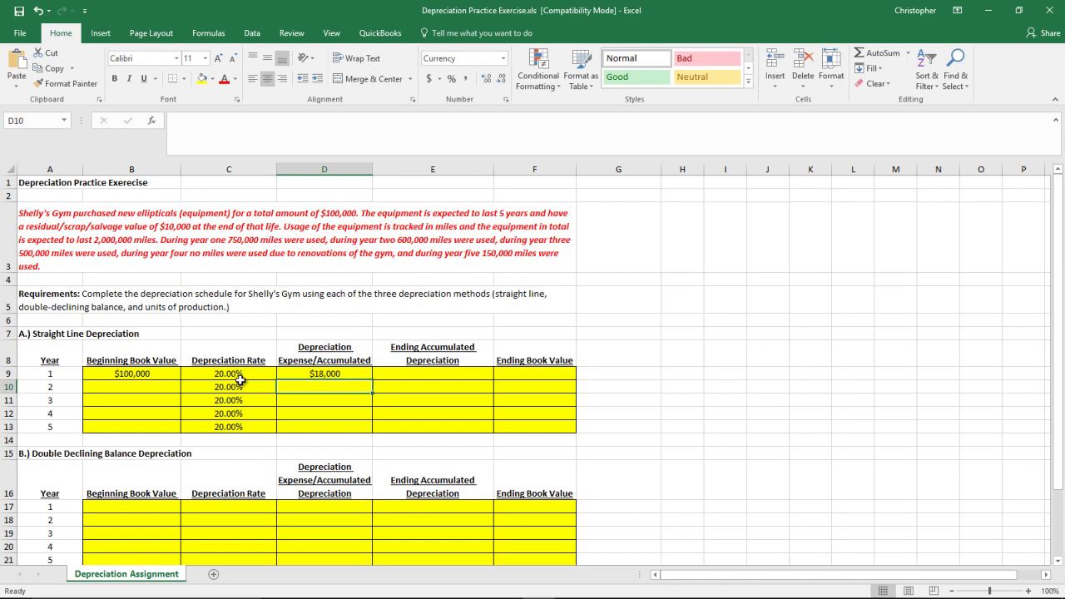
Enter 18000 as the straight-line depreciation expense for years 2, 3 and 4
type("18000")
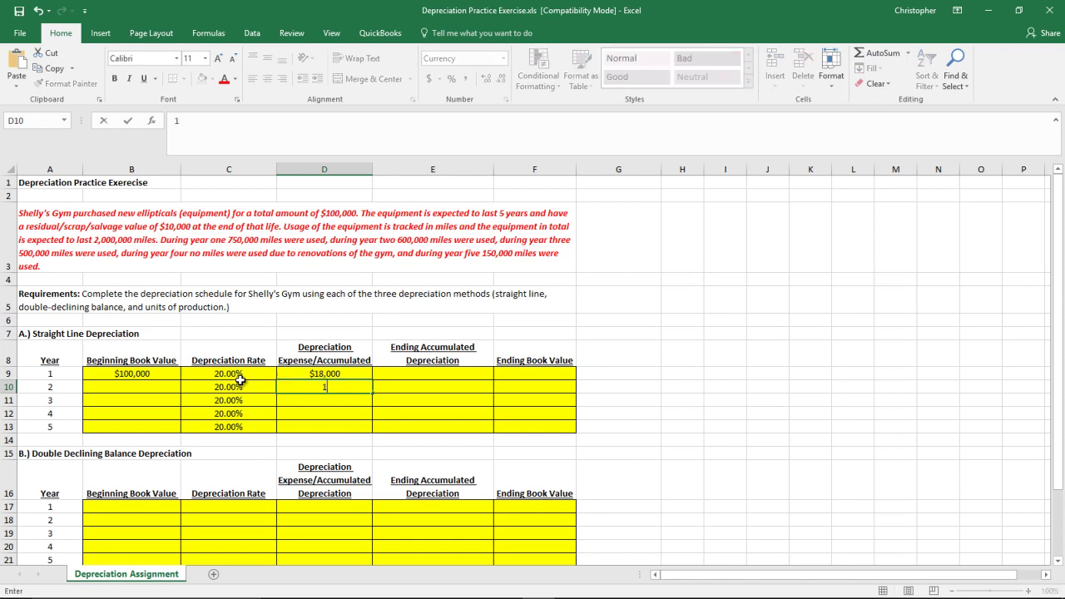
key("Return")
type("18,000")
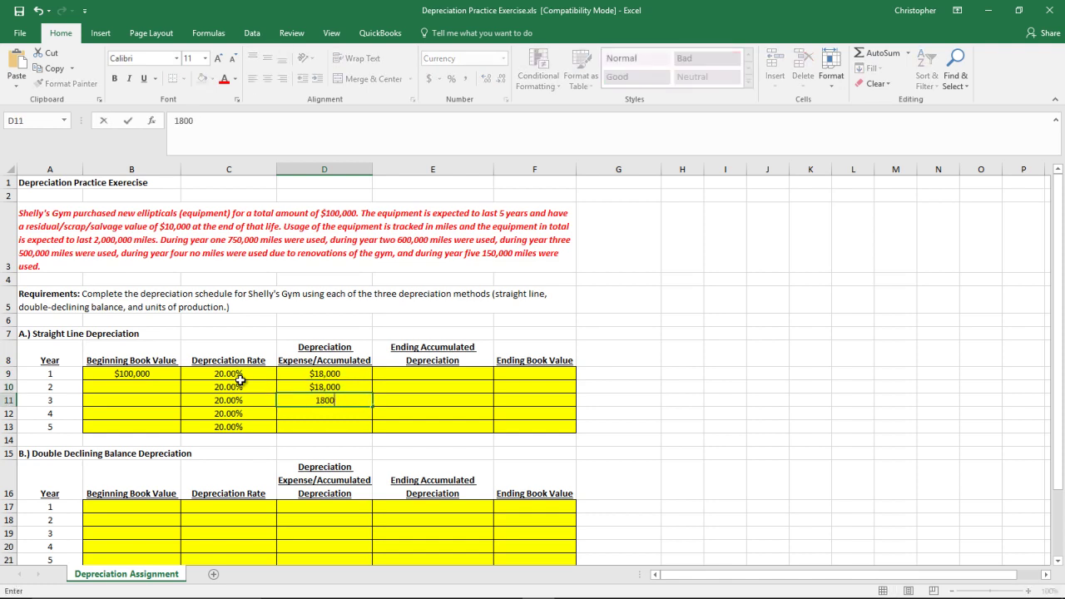
key("Return")
type("18,000")
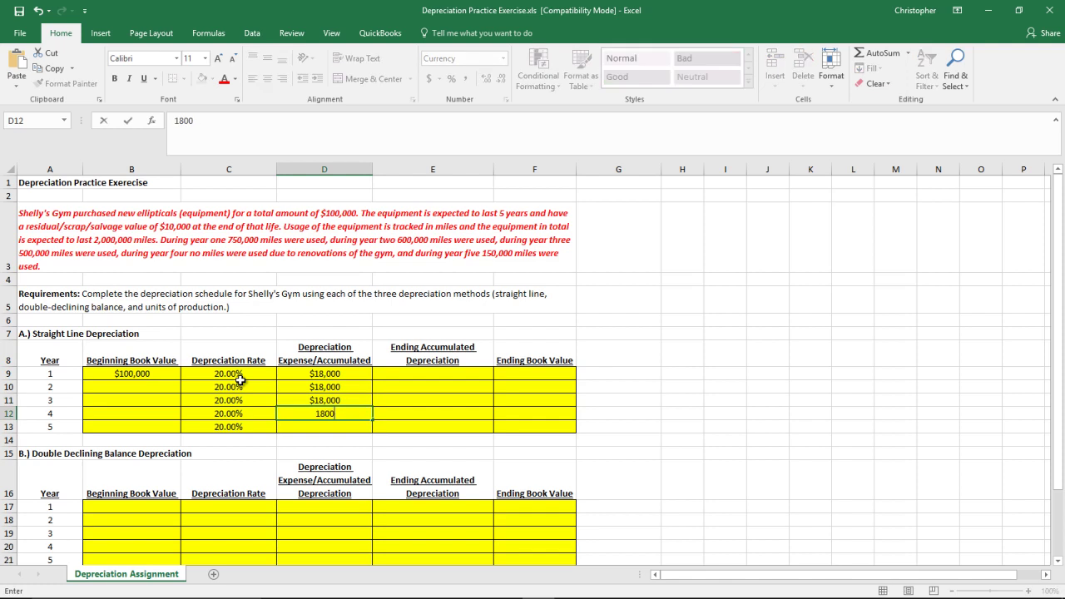
key("Return")
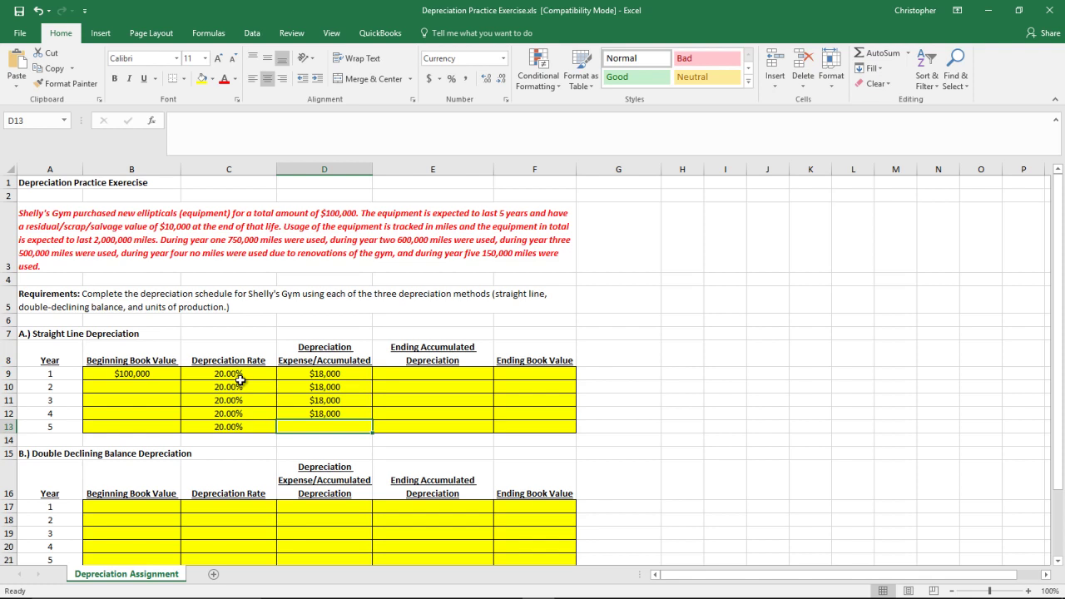
Calculate the year 5 straight-line depreciation expense in D13 with the formula =90000*.20
key("Left")
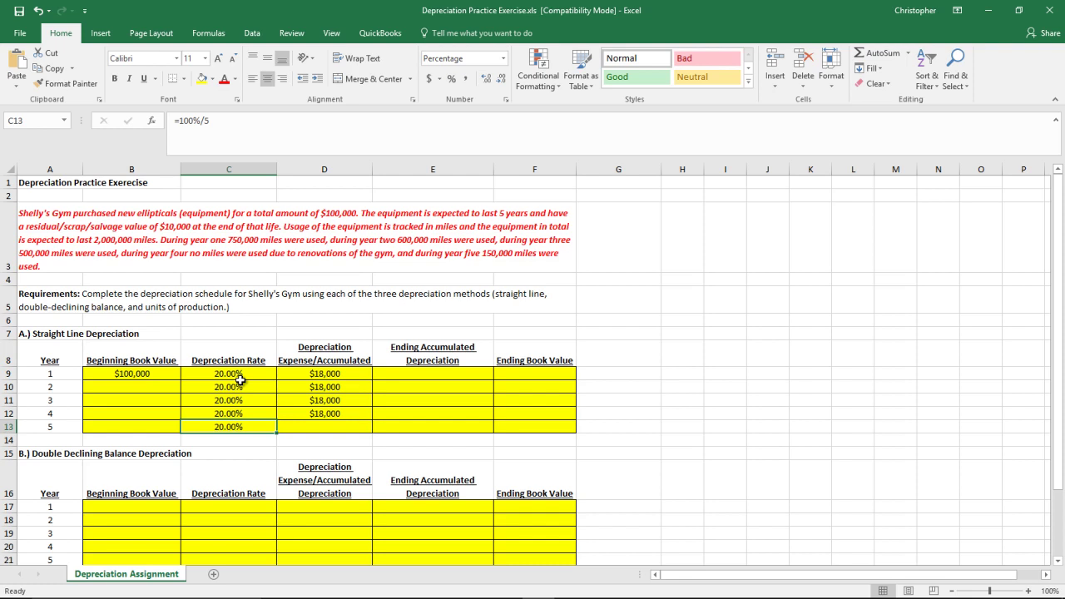
key("Right")
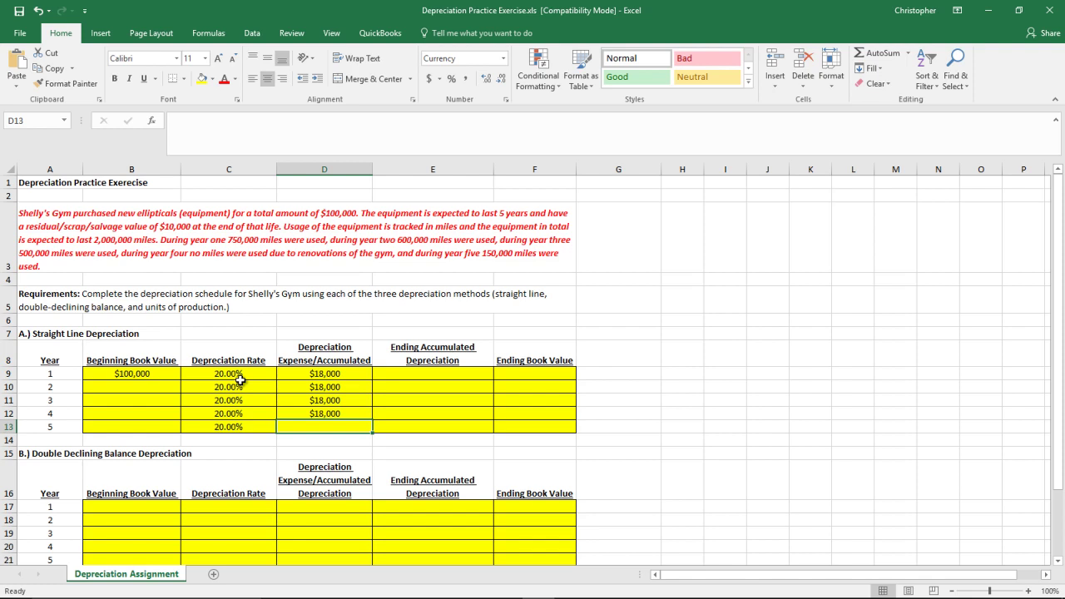
type("=900")
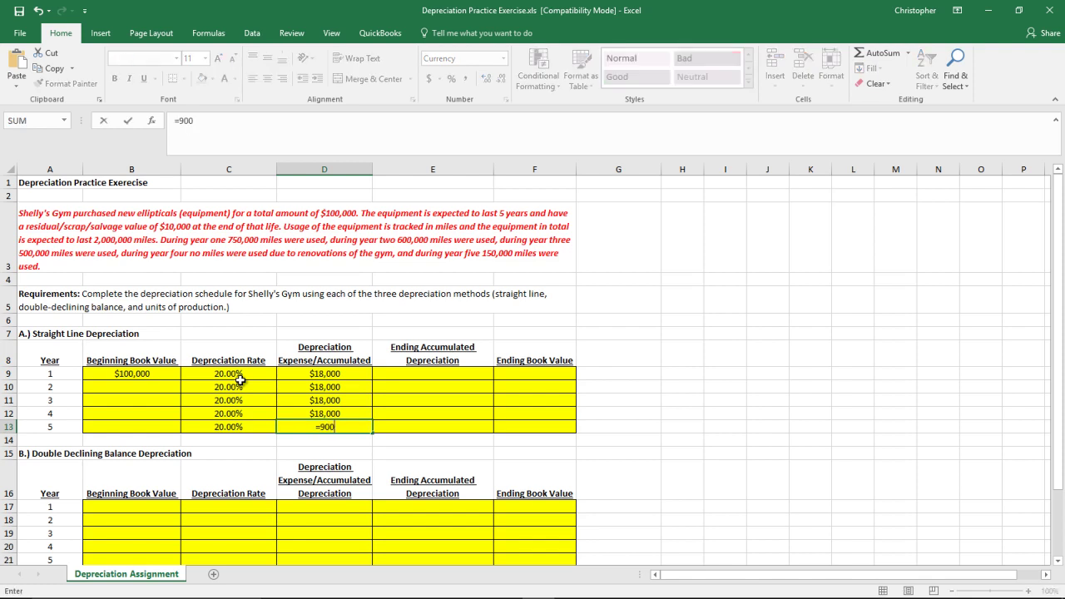
type("00*.20")
key("Return")
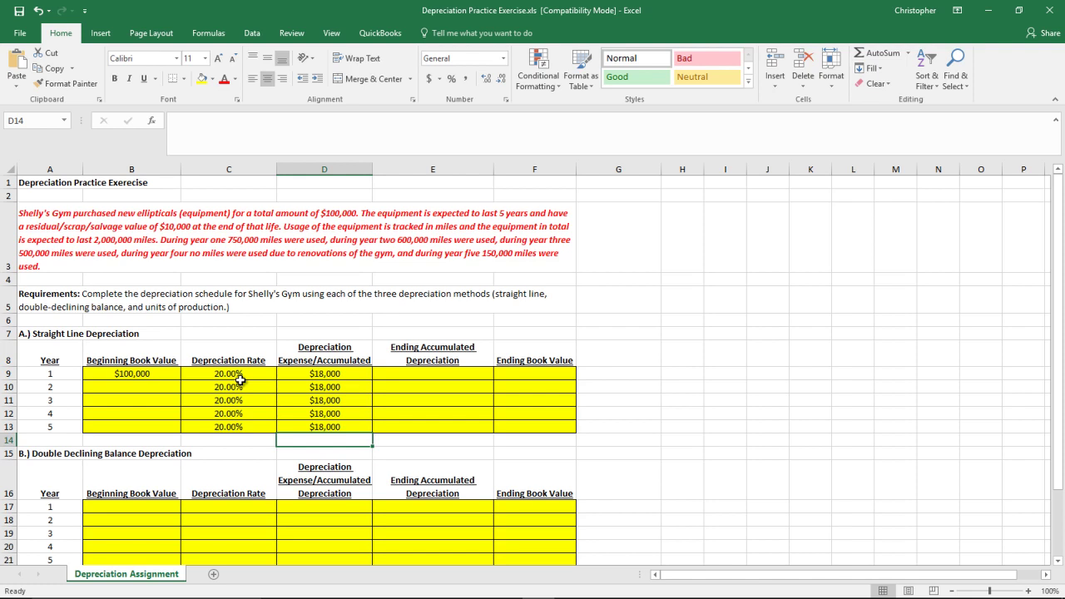
Set the year 1 ending accumulated depreciation in E9 equal to that year's expense with =D9
key("Up")
key("Up")
key("Up")
key("Up")
key("Up")
key("Right")
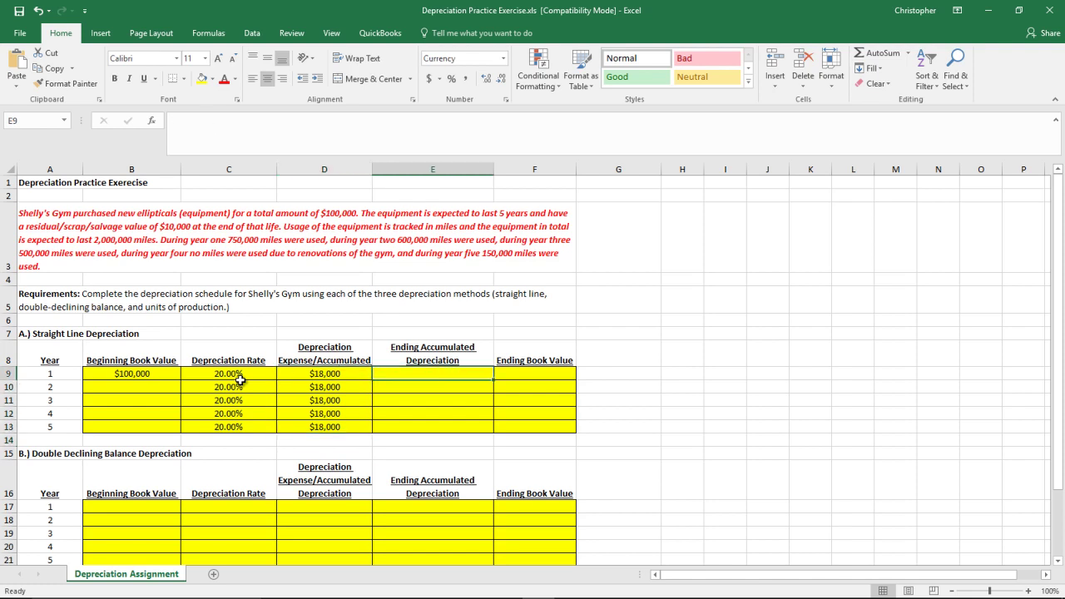
type("=")
key("Left")
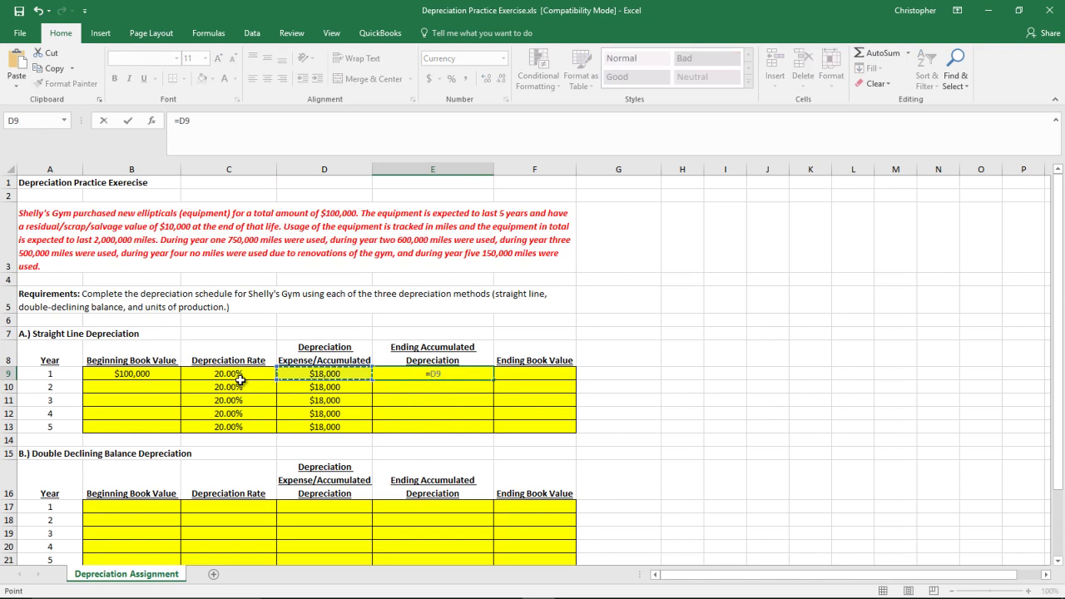
key("Return")
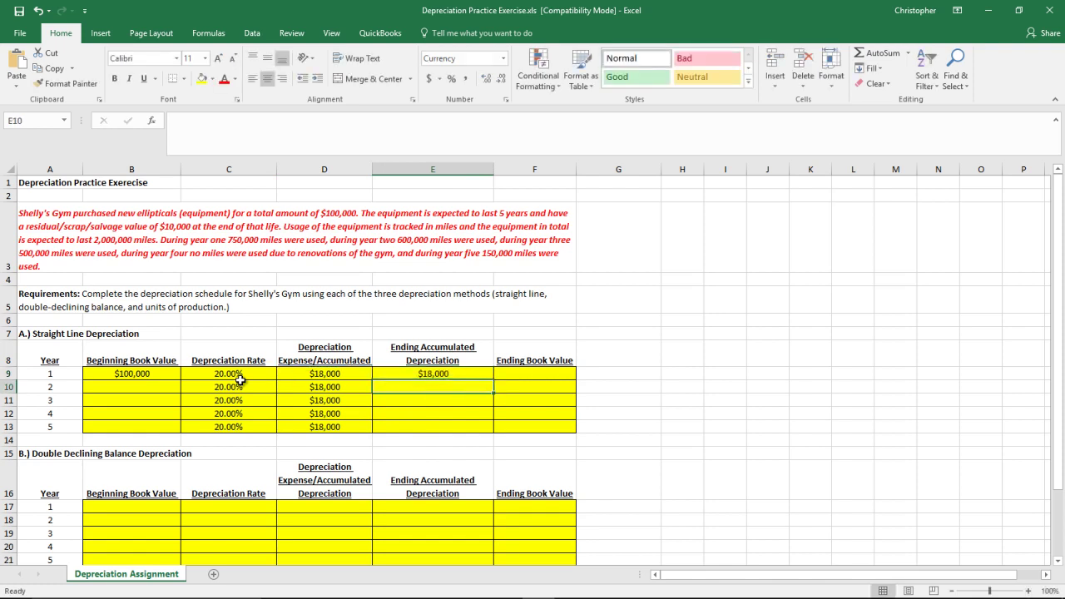
Calculate ending accumulated depreciation for years 2 and 3 by adding each year's expense to the prior balance, using =E9+D10 and =E10+D11
type("=")
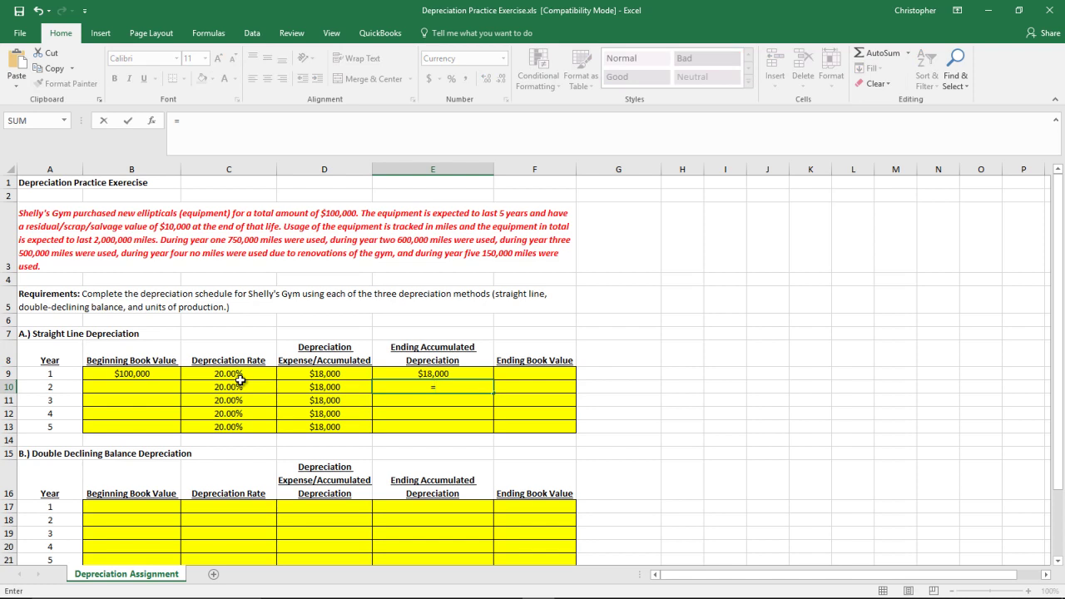
key("Up")
type("+")
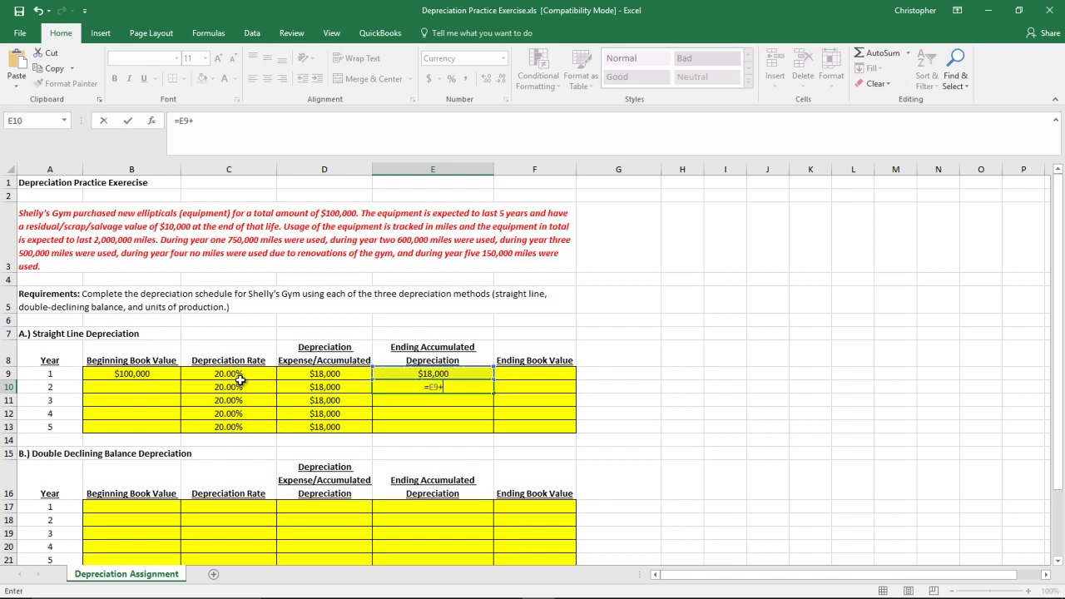
key("Left")
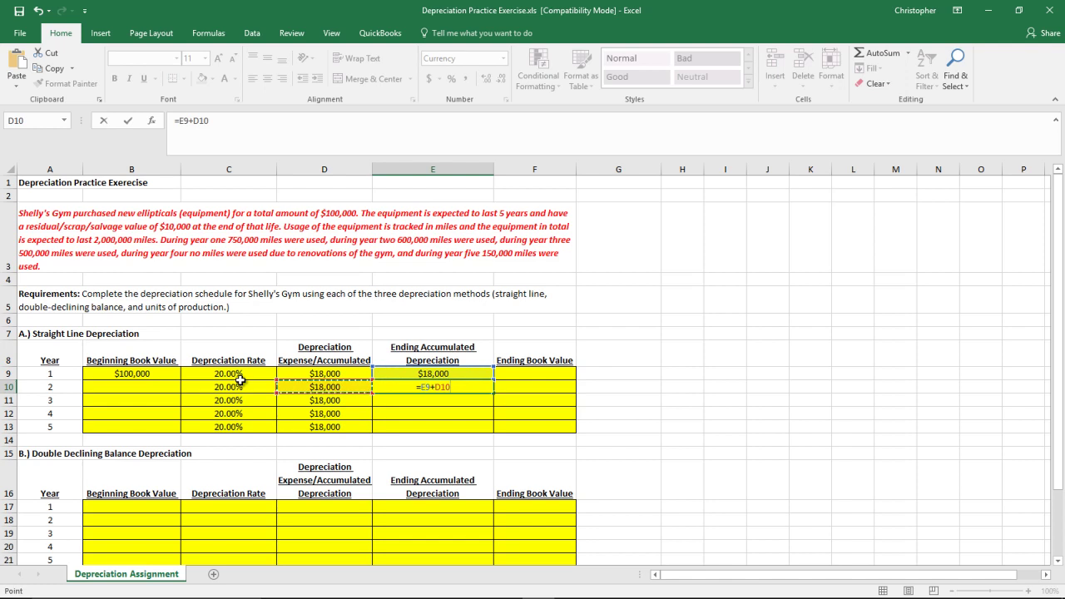
key("Return")
type("=")
key("Up")
type("+")
key("Left")
key("Return")
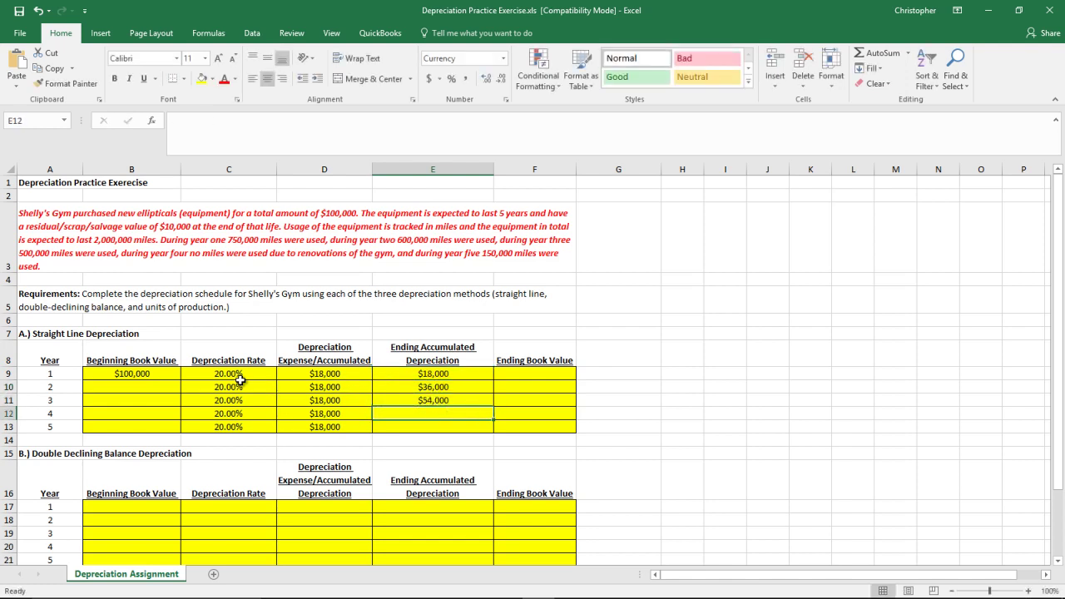
Calculate ending accumulated depreciation for years 4 and 5 with the formulas =E11+D12 and =E12+D13
type("=")
key("Up")
type("+")
key("Left")
key("Return")
type("=")
key("Up")
key("Left")
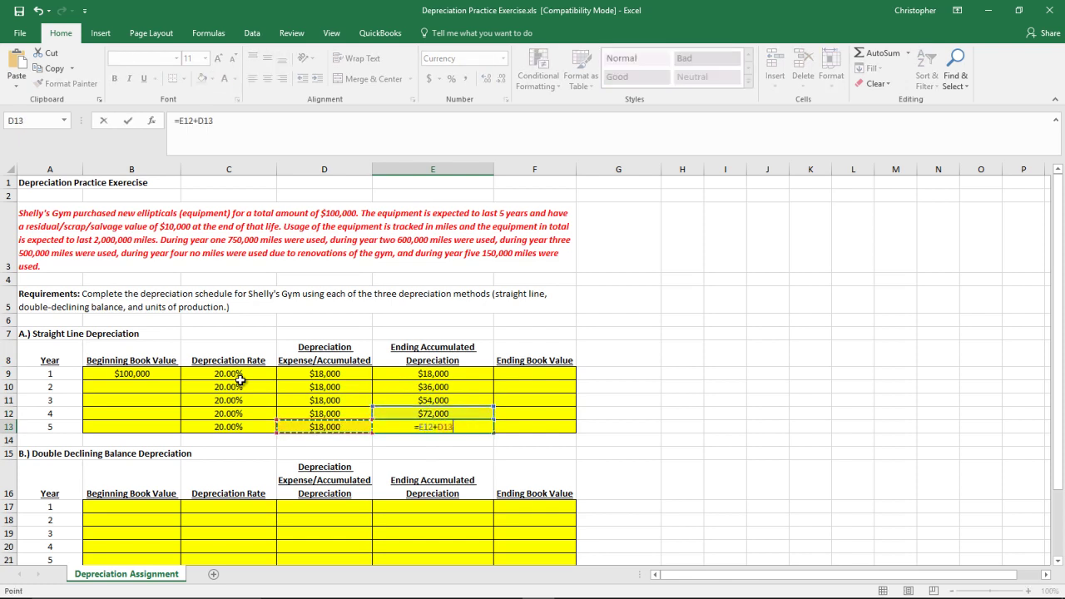
key("Return")
Calculate the year 1 ending book value in F9 as beginning book value minus accumulated depreciation, using =B9-E9
key("Up")
key("Up")
key("Up")
key("Up")
key("Up")
key("Right")
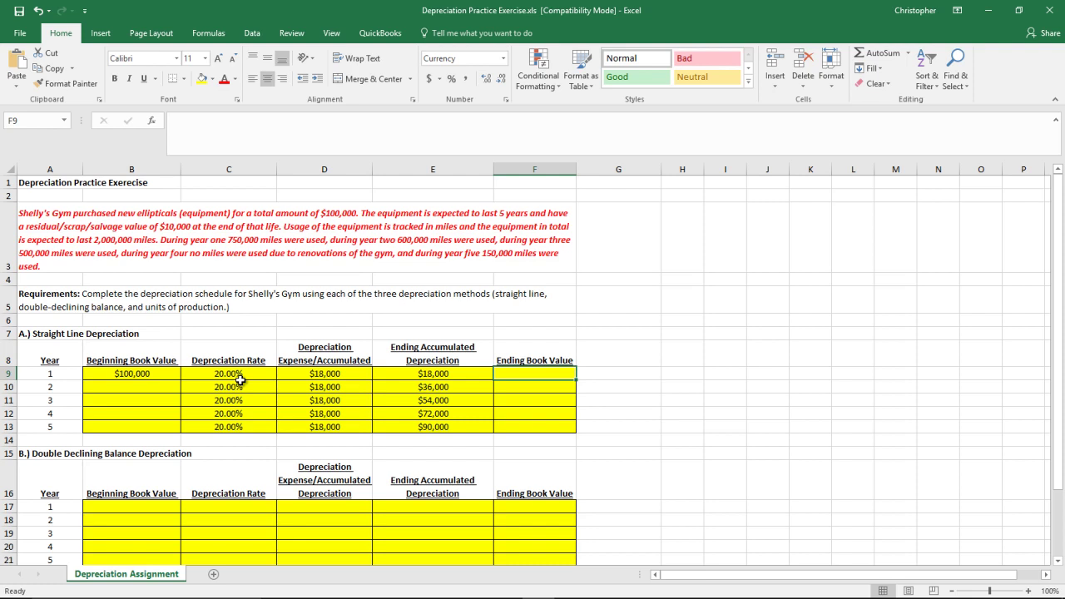
type("=")
key("Left")
key("Left")
key("Left")
key("Left")
type("-")
key("Left")
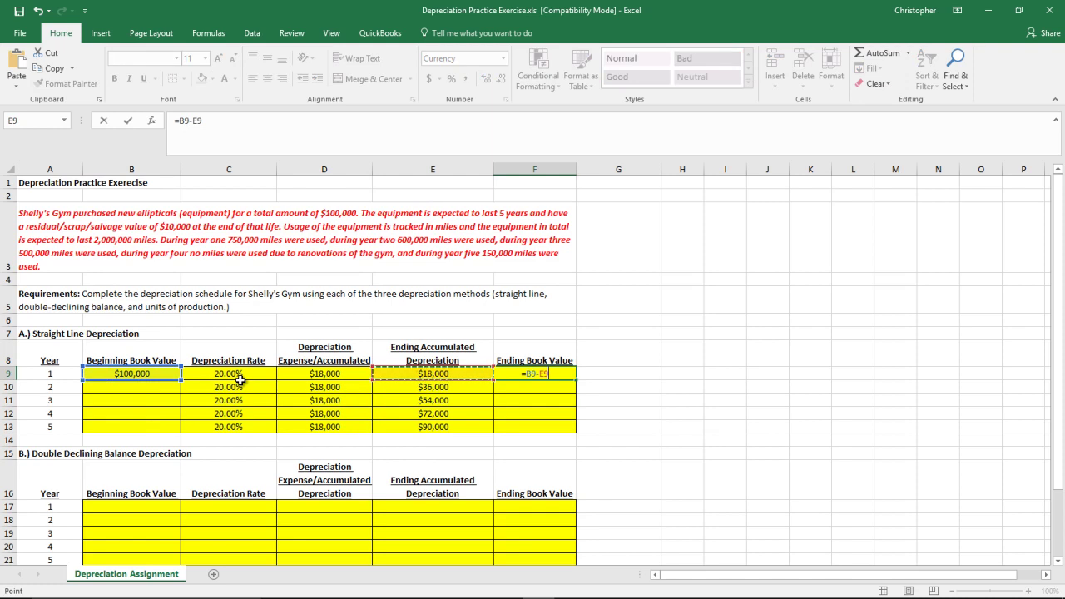
key("Return")
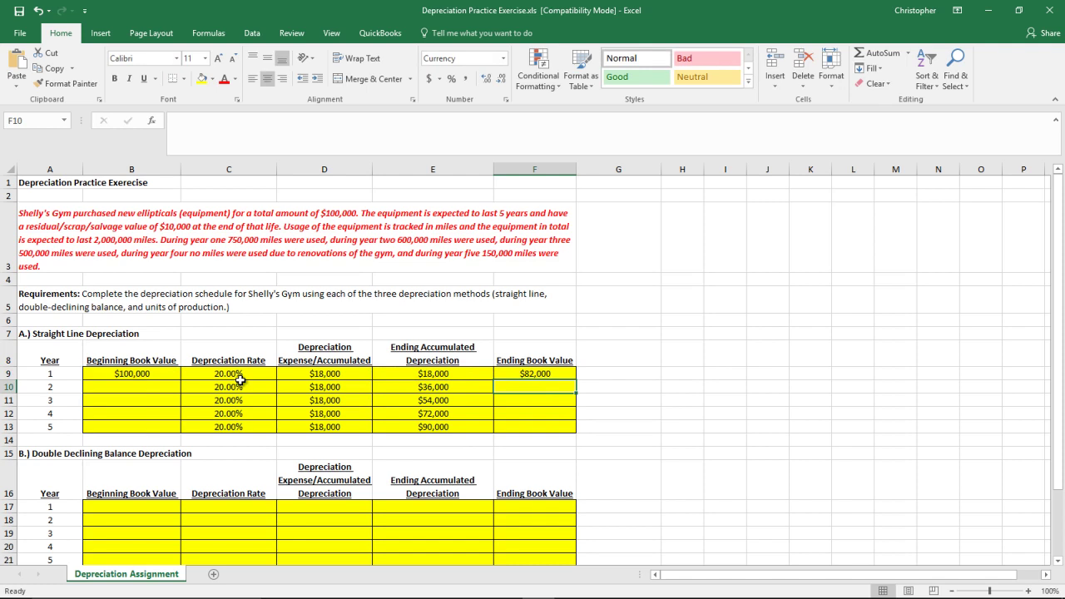
Calculate the year 2 ending book value in F10 by subtracting accumulated depreciation from the original cost, using =100000-E10
key("Up")
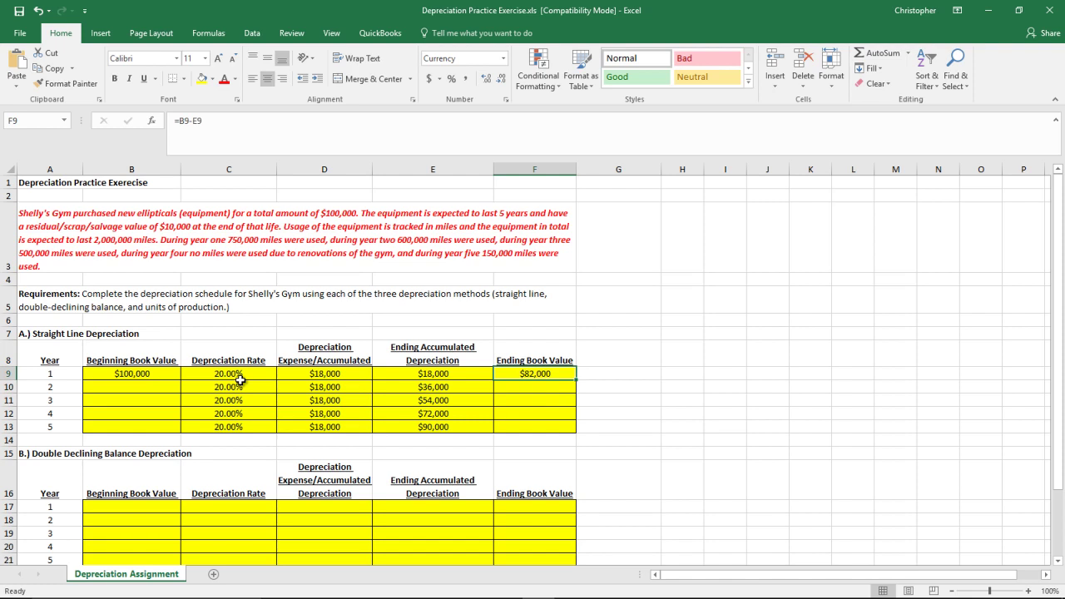
key("Left")
key("Left")
key("Down")
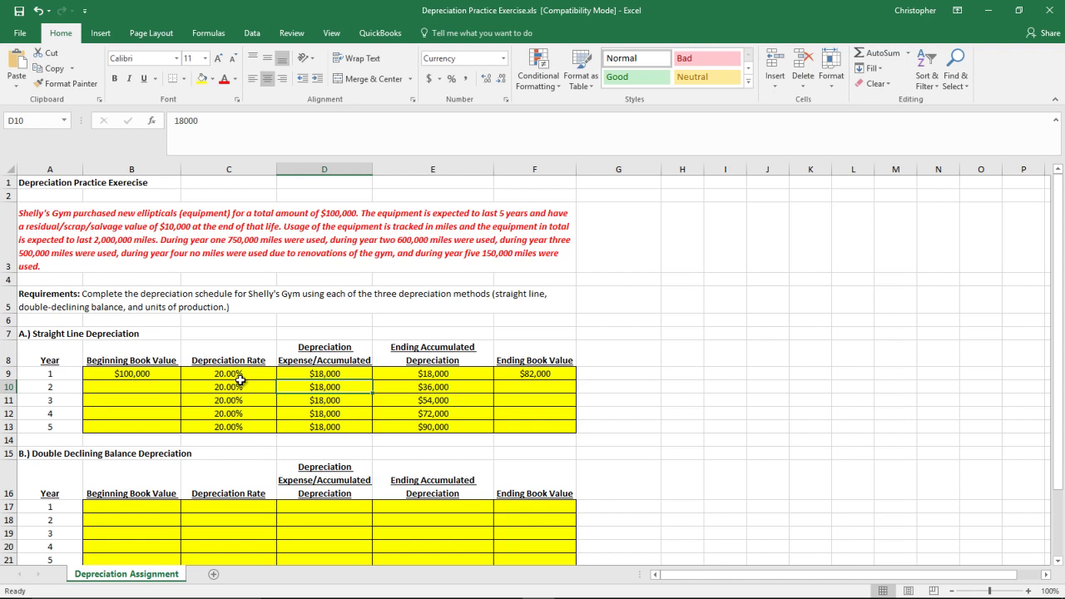
key("Right")
key("Right")
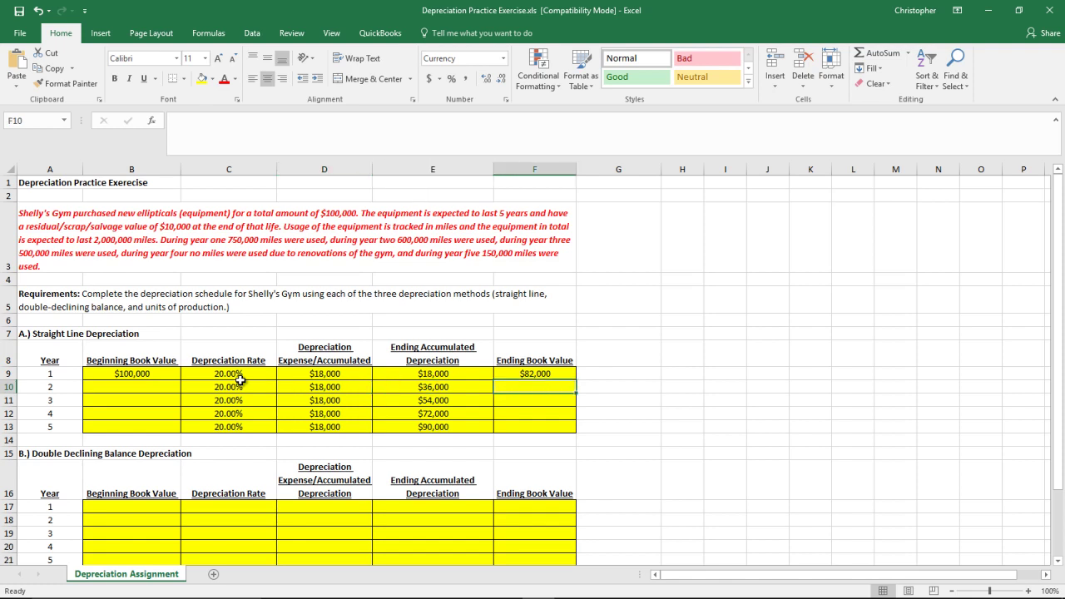
key("Left")
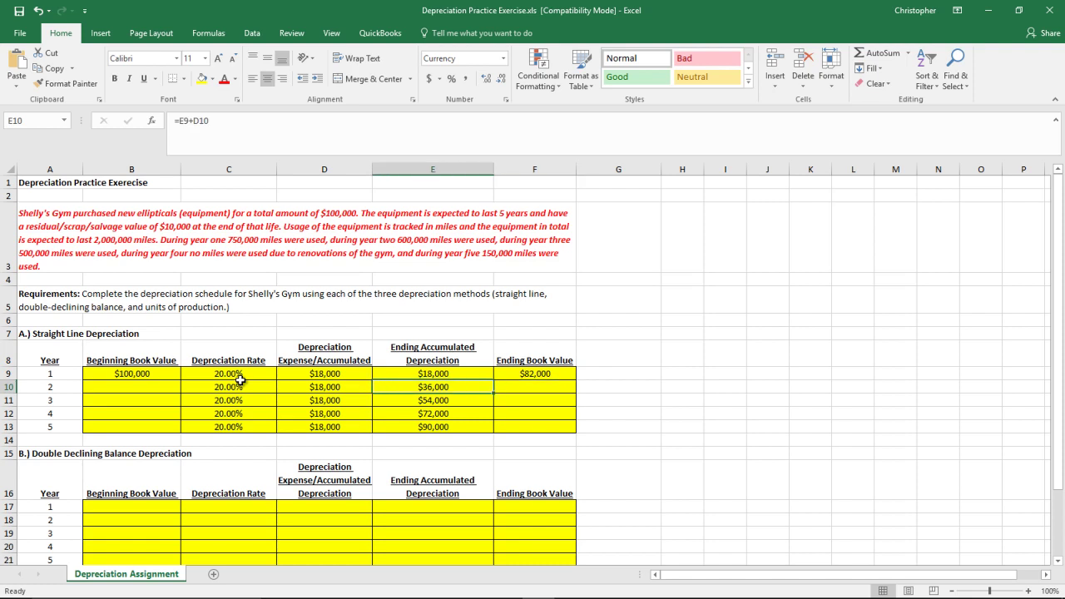
key("Right")
type("=10")
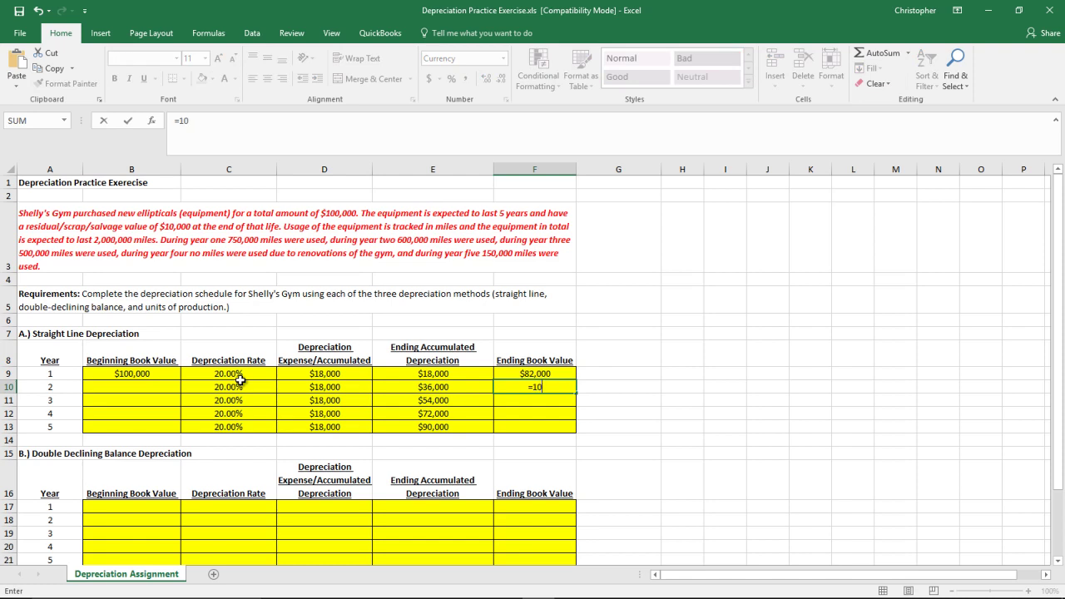
type("0000-")
key("Left")
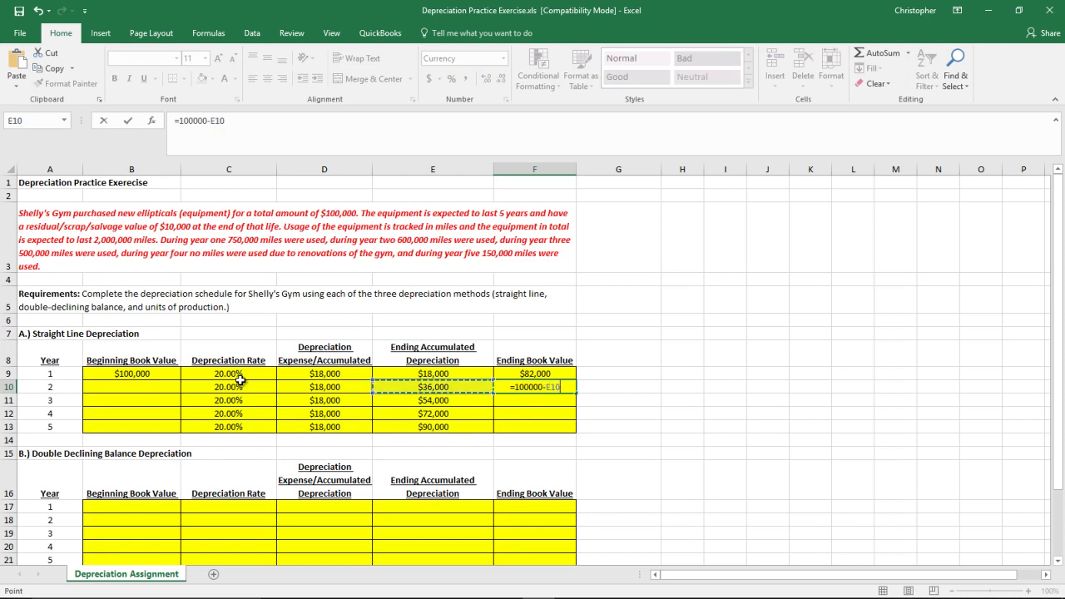
key("Return")
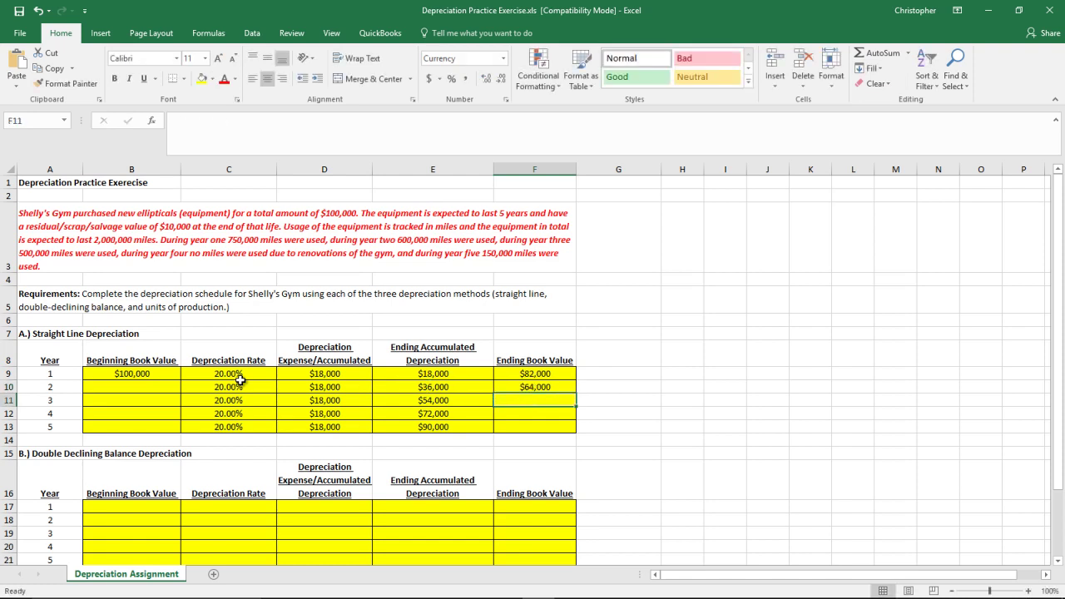
Calculate the ending book values for years 3 and 4 in F11 and F12, using =100000-E11 and =100000-E12
type("=")
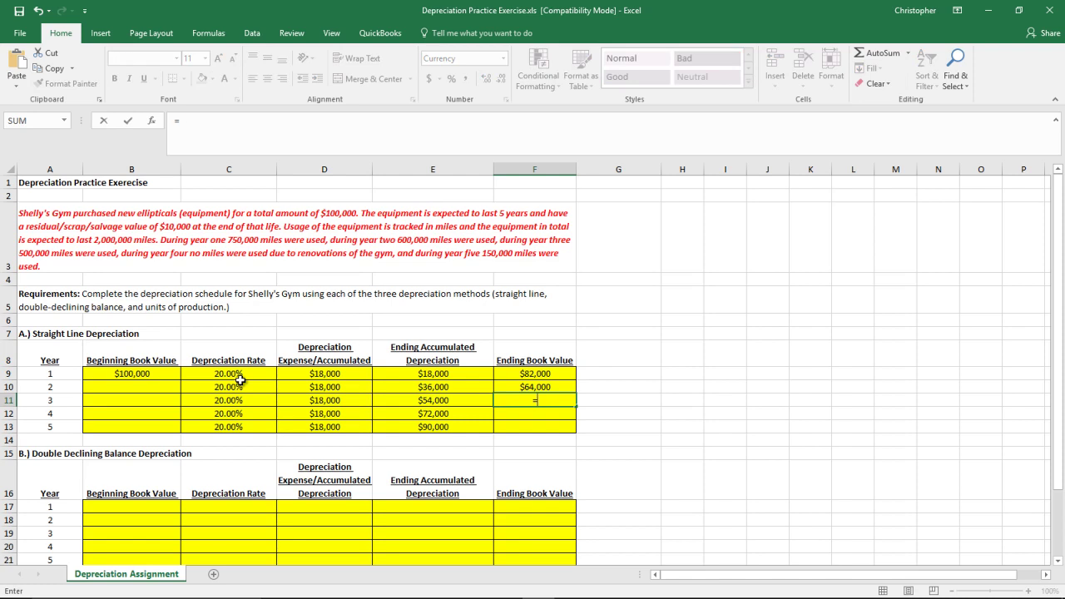
type("100000-")
key("Left")
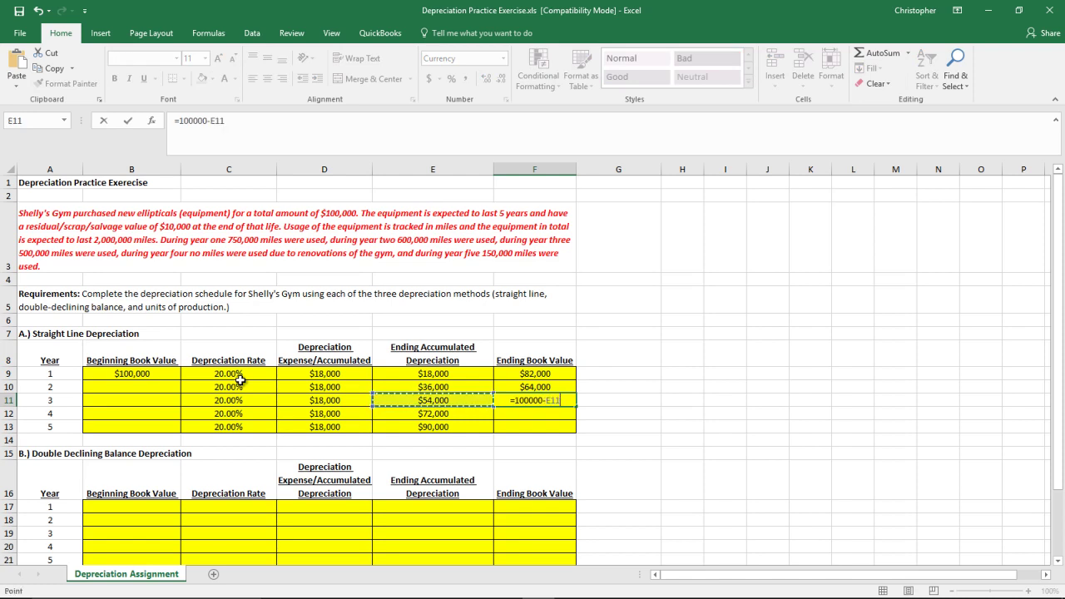
key("Return")
type("=")
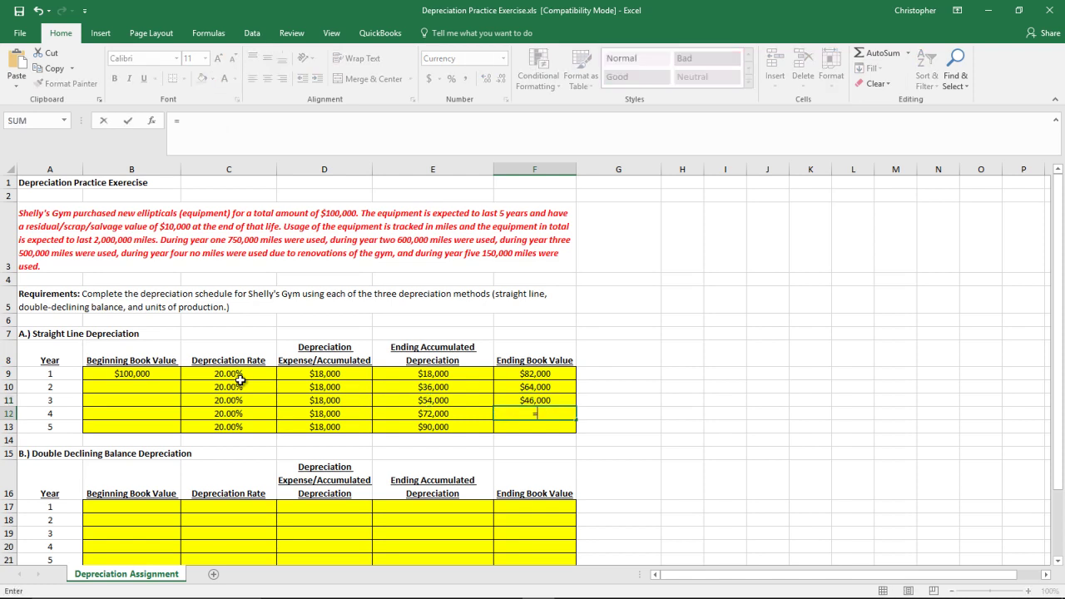
type("100000-")
key("Left")
key("Return")
type("=1000000-")
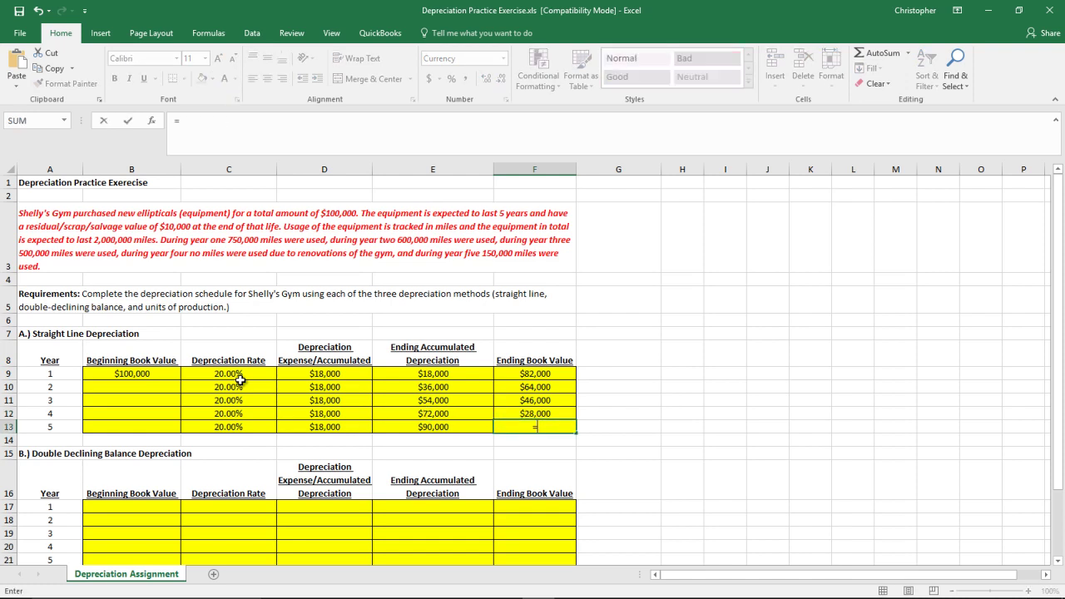
key("Left")
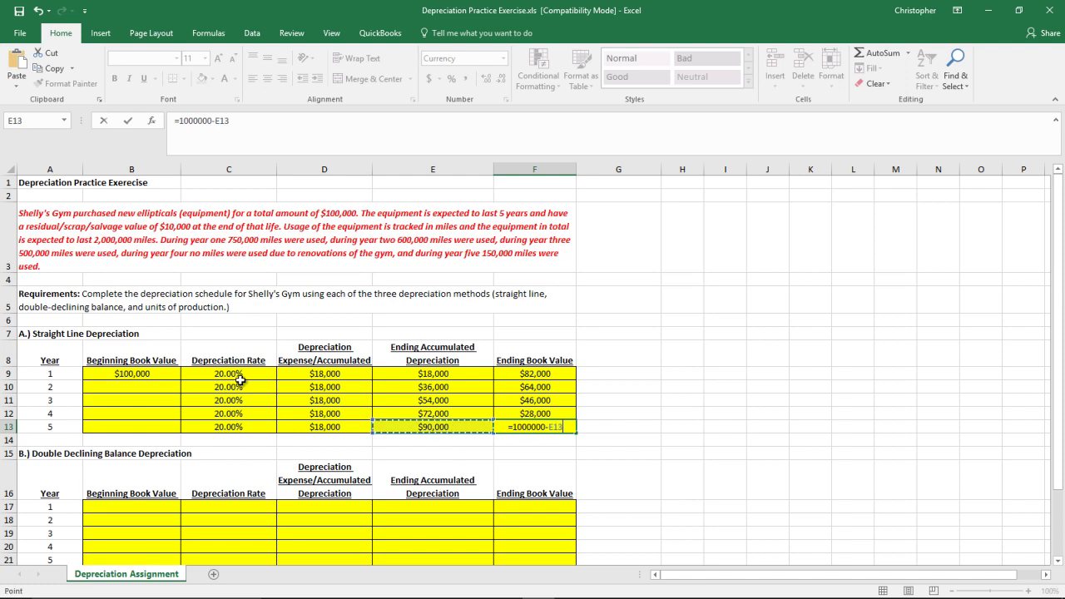
key("Return")
Calculate the year 5 ending book value in F13 by subtracting accumulated depreciation from the original cost, using =100000-E13
key("Up")
type("=")
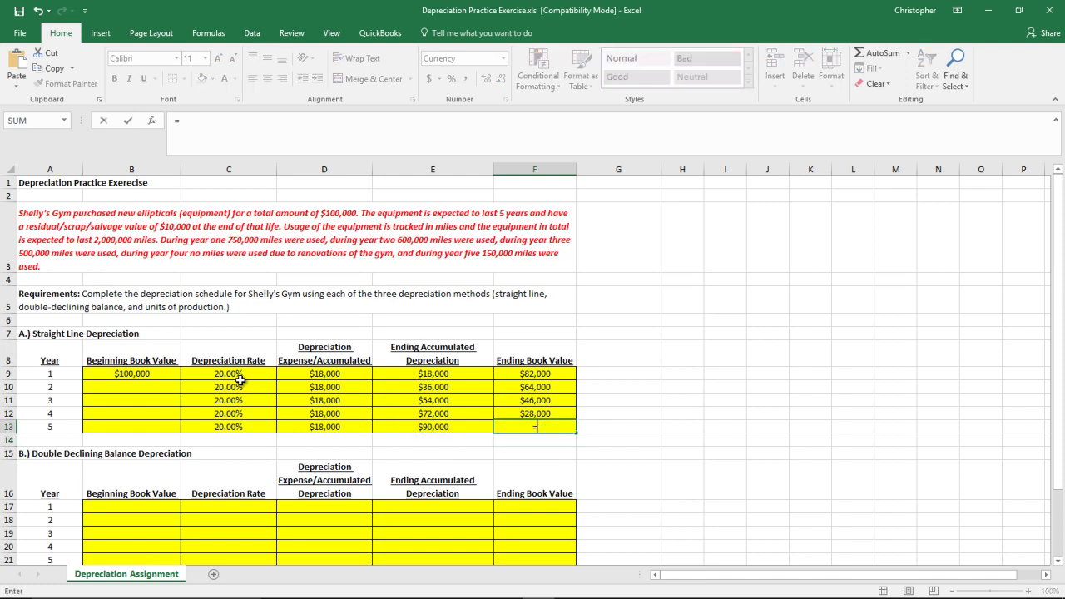
type("100000-")
key("Left")
key("Return")
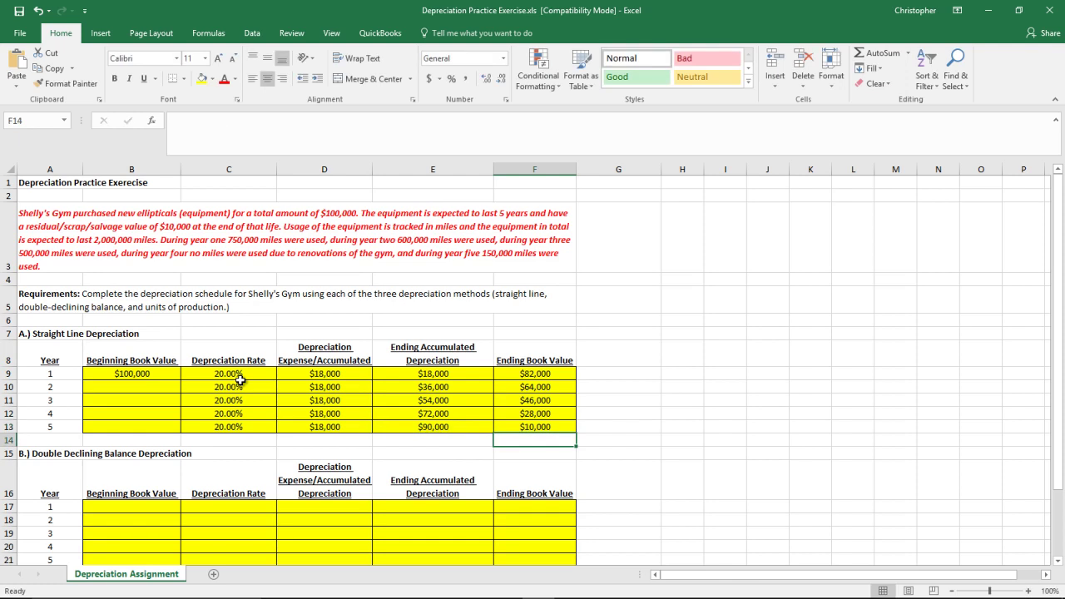
Link the year 2 beginning book value in B10 to the year 1 ending book value with =F9
key("Up")
key("Up")
key("Left")
key("Up")
key("Left")
key("Up")
key("Left")
key("Left")
type("=")
key("Right")
key("Right")
key("Right")
key("Right")
key("Up")
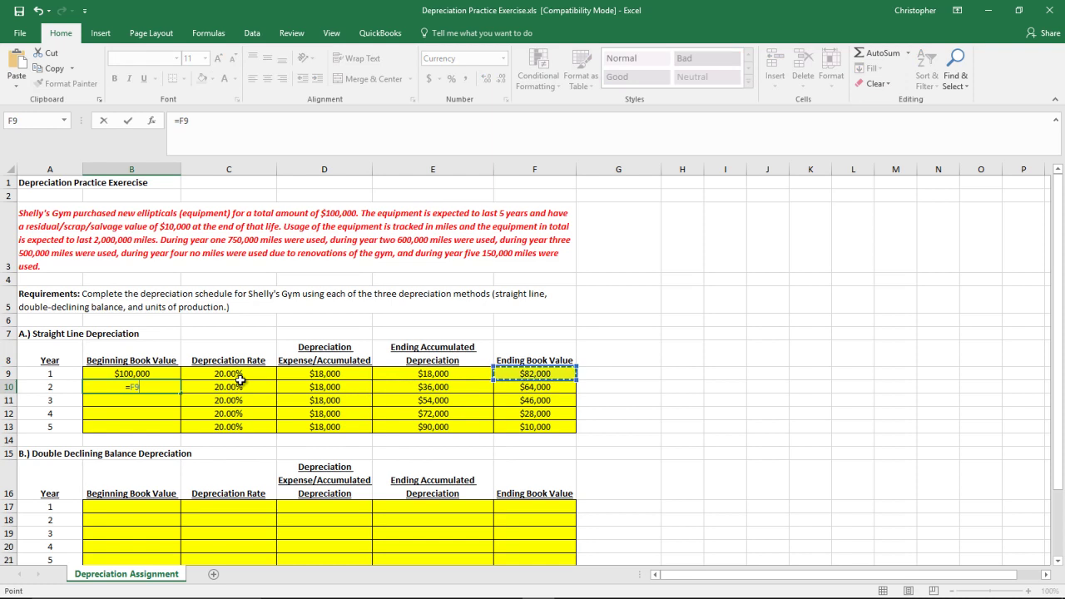
key("Return")
Fill the beginning book value formula from B10 down through B13 for years 3 to 5
left_click(177, 390)
left_click_drag(179, 393, 177, 426)
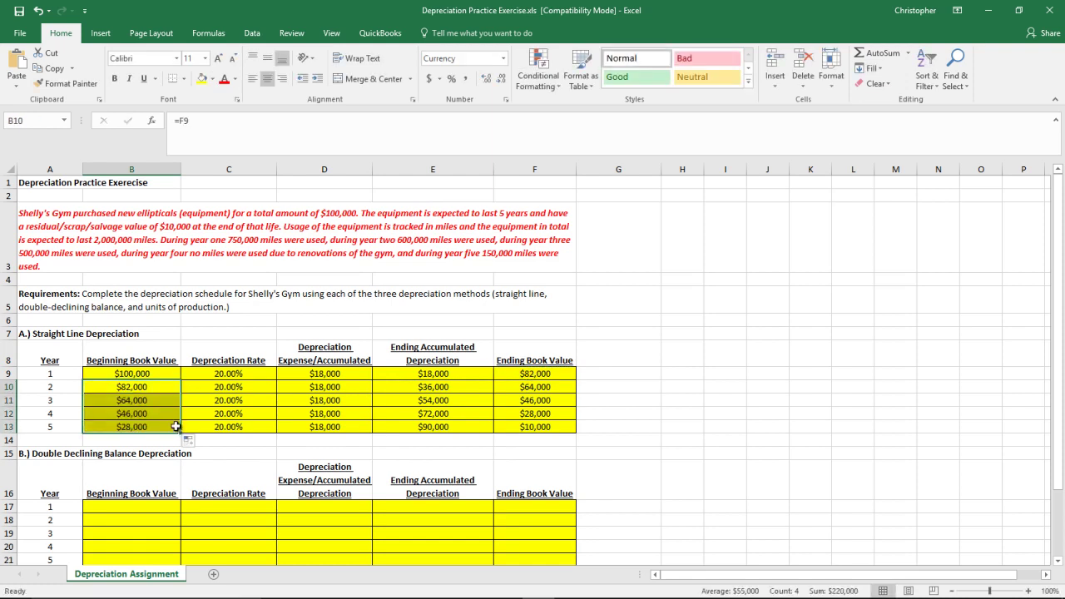
left_click(176, 426)
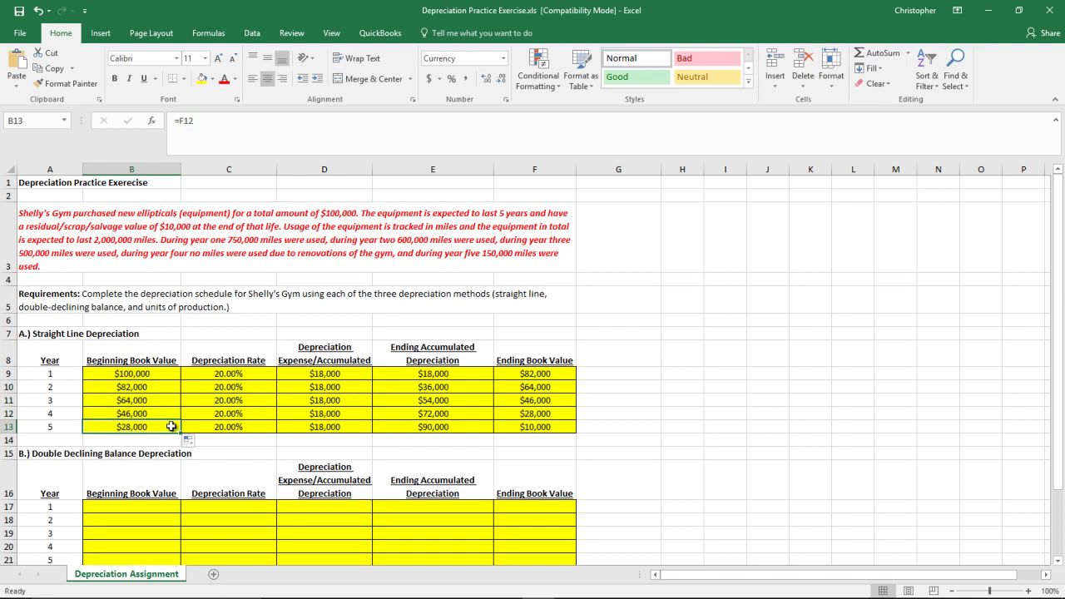
Enter 100000 as the year 1 beginning book value in B17 of the double-declining balance table
scroll(175, 426, "down", 1)
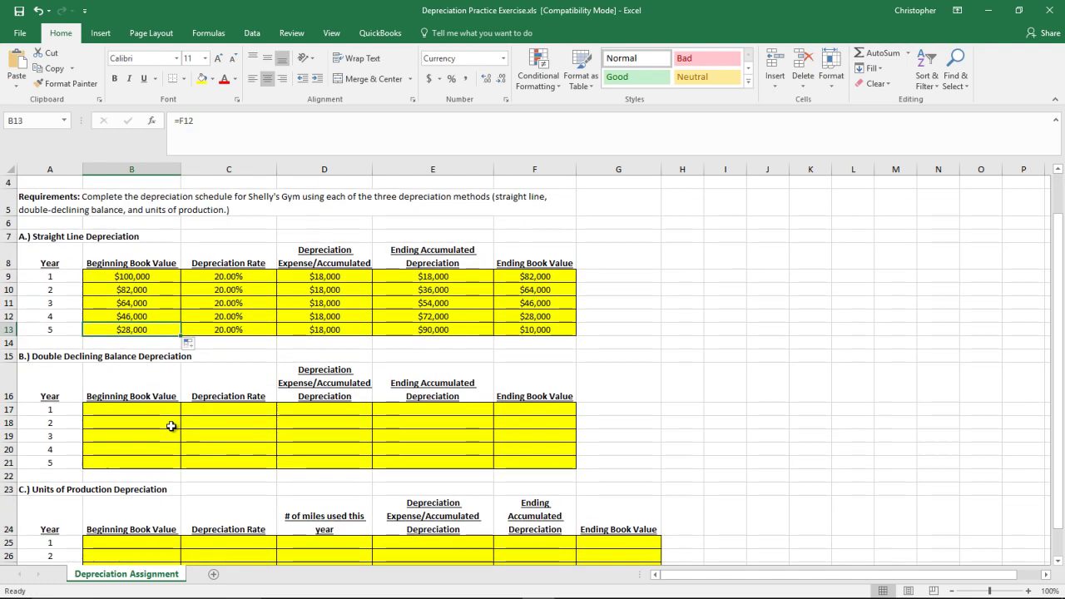
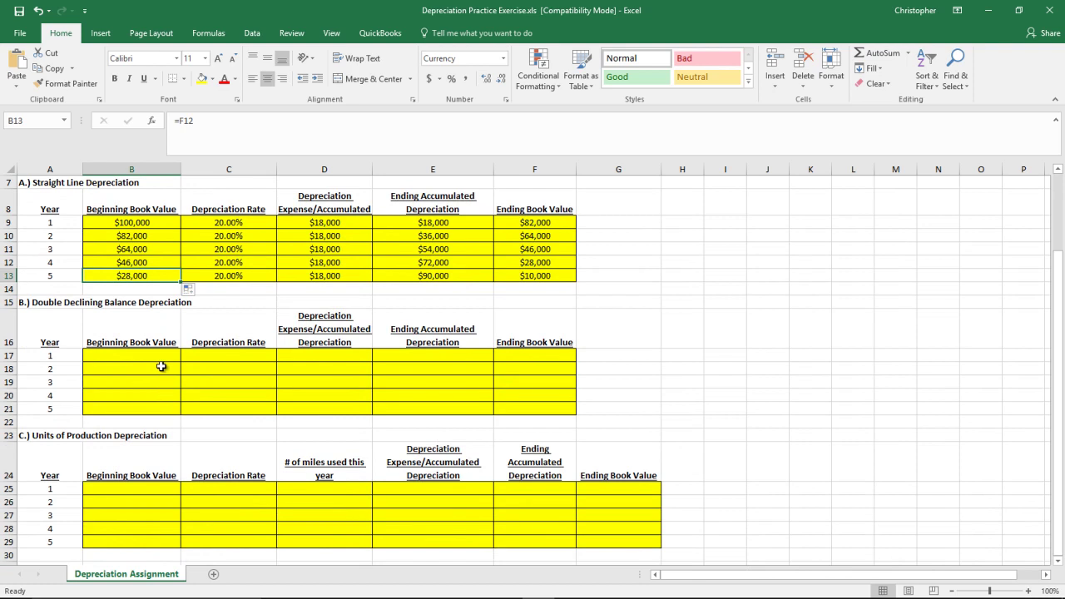
left_click(146, 358)
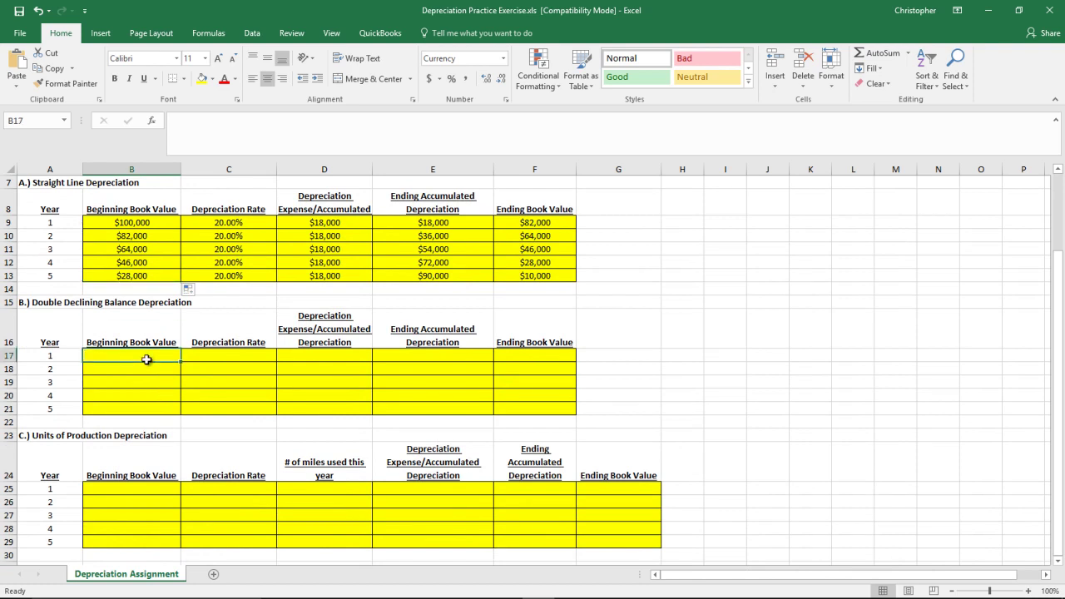
type("100000")
key("BackSpace")
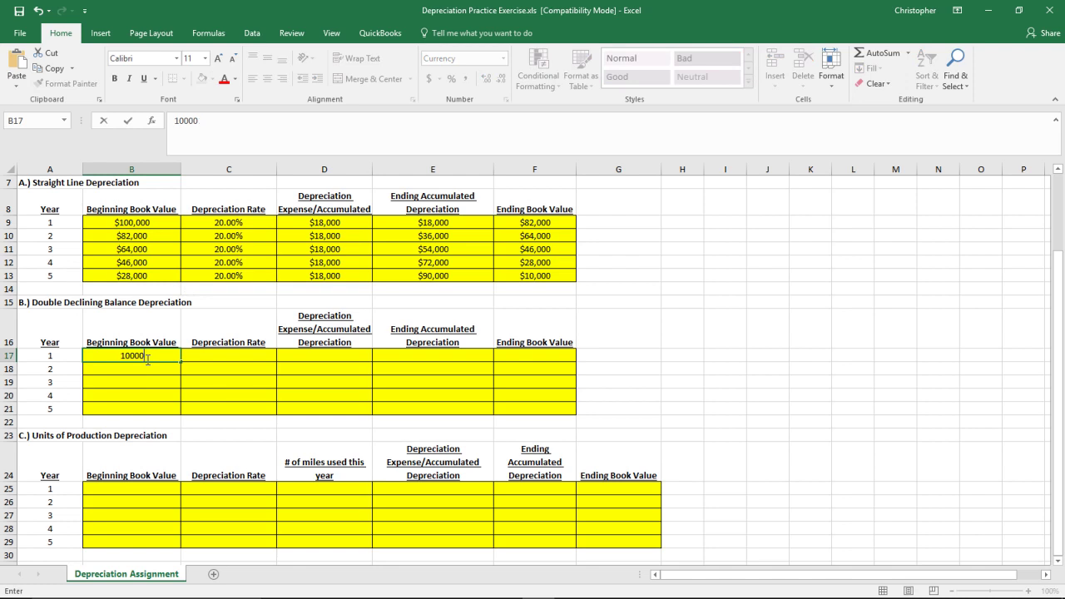
type("0")
key("ctrl+Return")
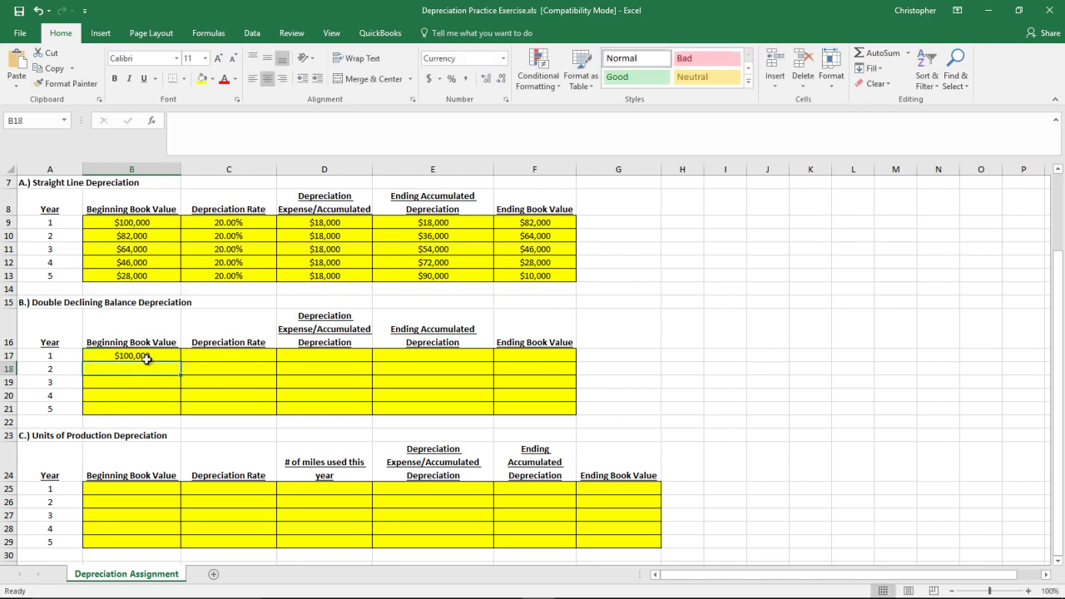
Enter a 40% depreciation rate for all five years in C17:C21 of the double-declining balance table
key("Right")
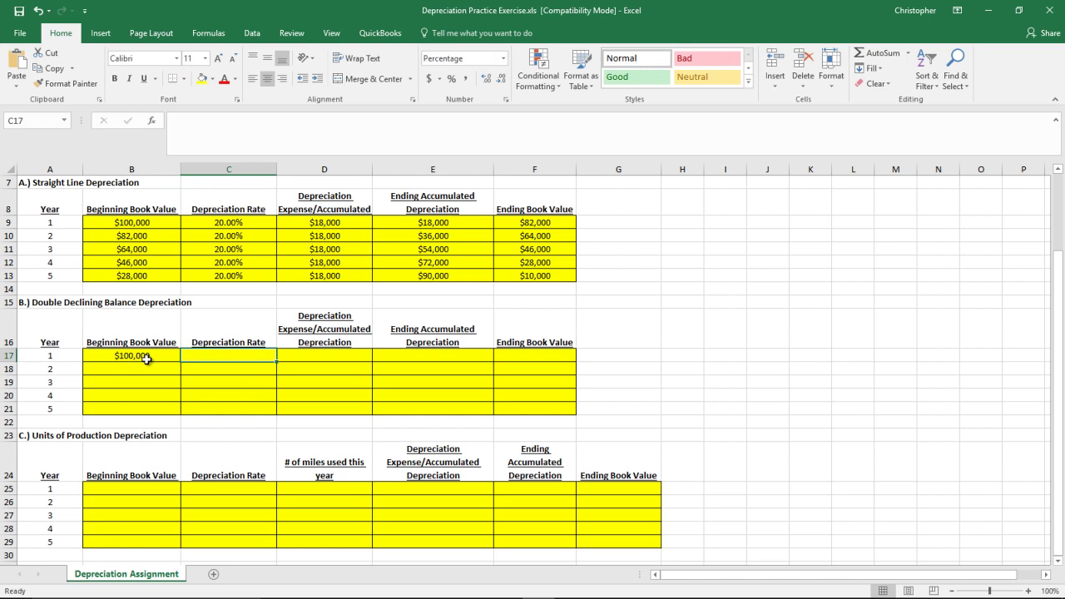
type("=")
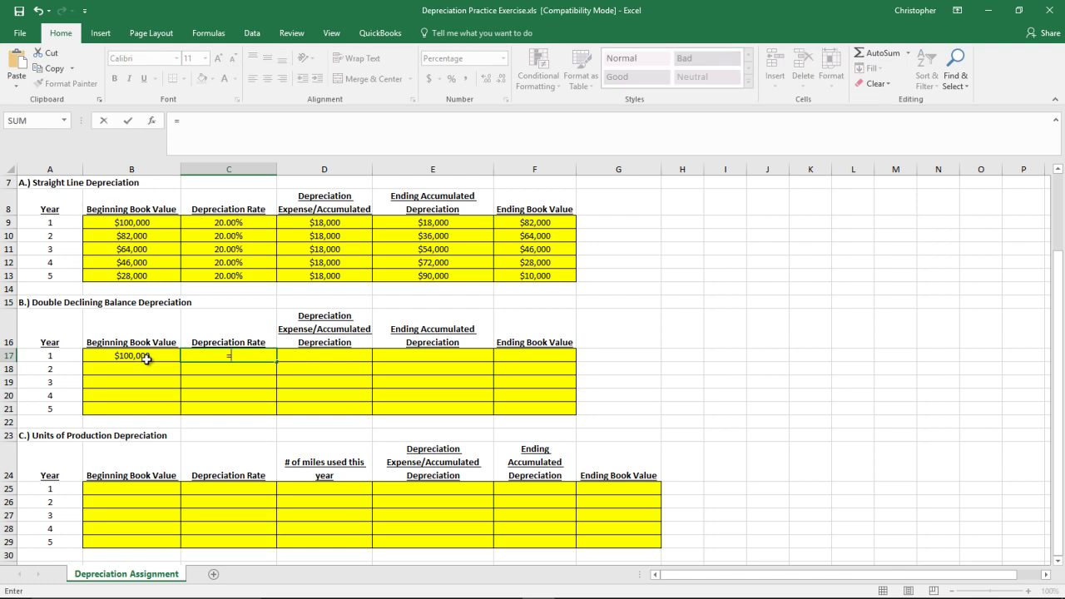
type(".40")
key("Return")
type(".40")
key("Return")
type(".40")
key("Return")
type(".40")
key("Return")
type(".40")
key("Return")
Calculate the year 1 double-declining depreciation expense in D17 as beginning book value times rate, using =B17*C17
key("Up")
key("Up")
key("Up")
key("Up")
key("Up")
key("Up")
key("Down")
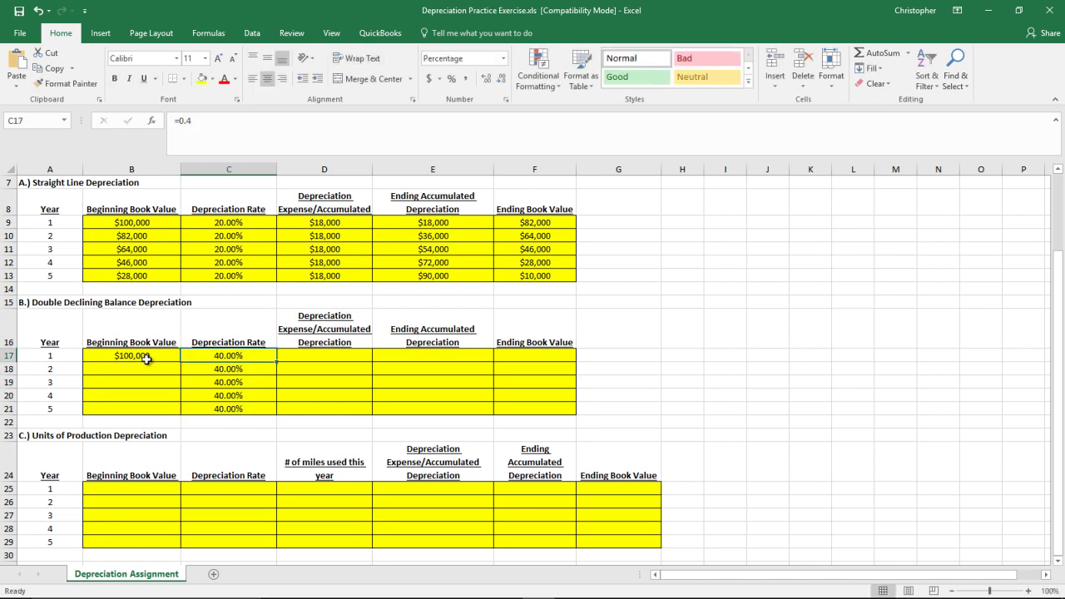
key("Right")
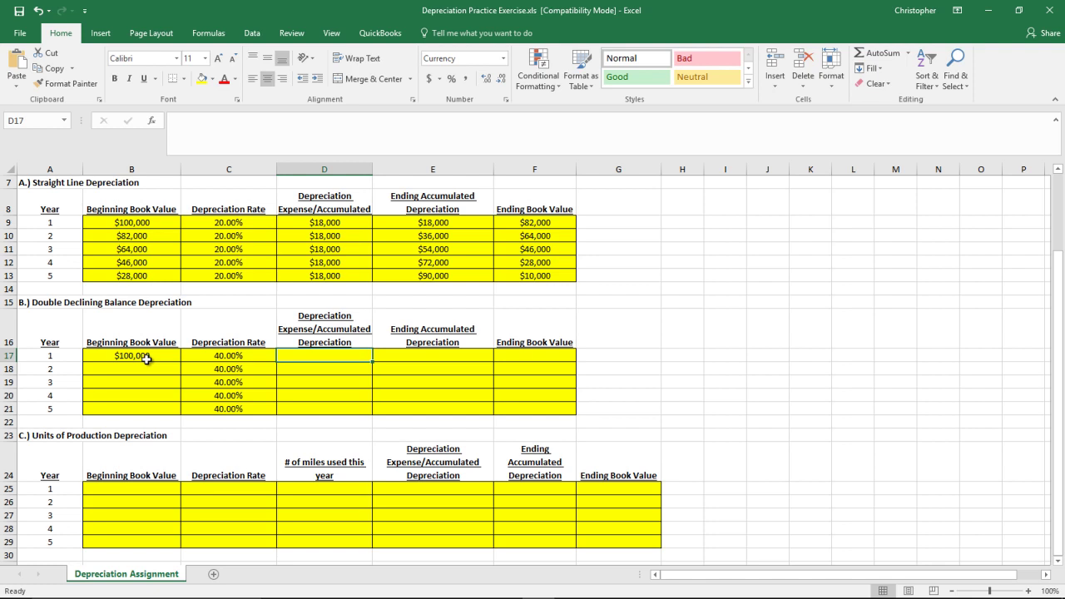
key("Left")
key("Left")
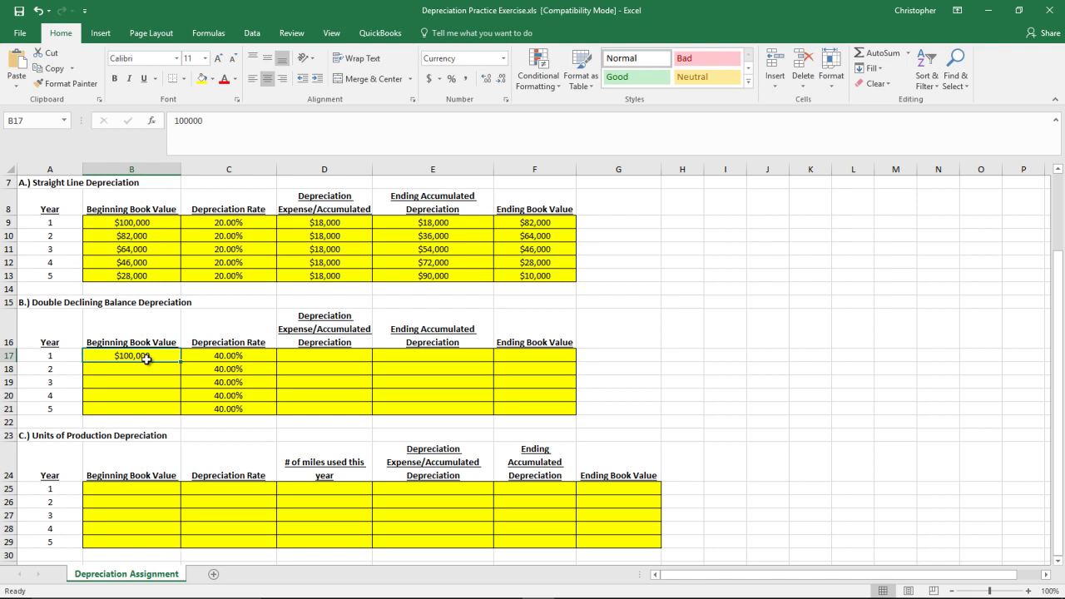
key("Right")
key("Right")
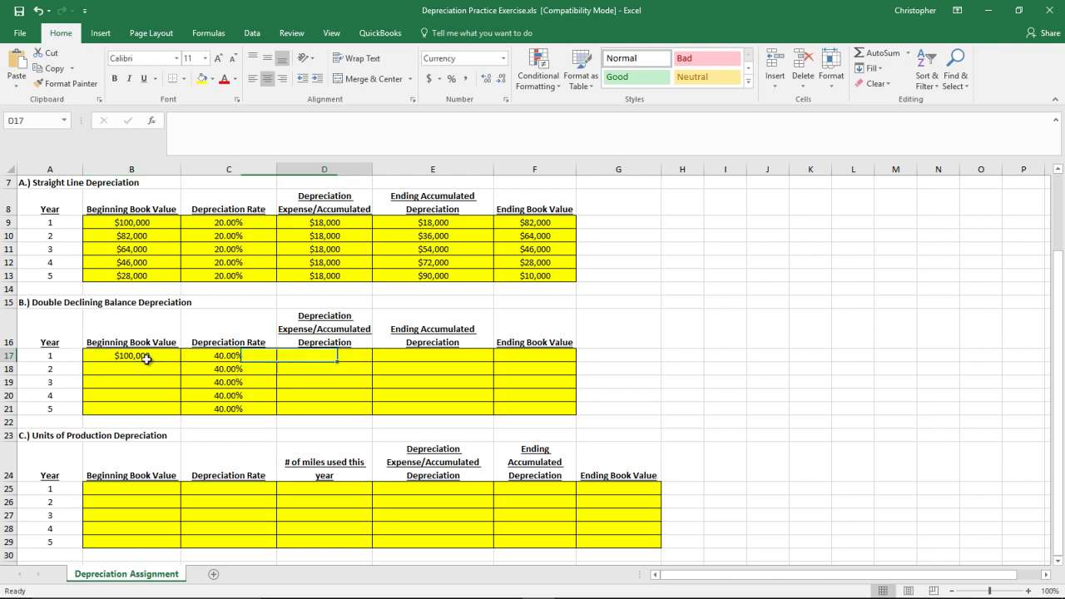
type("=")
key("Left")
key("Left")
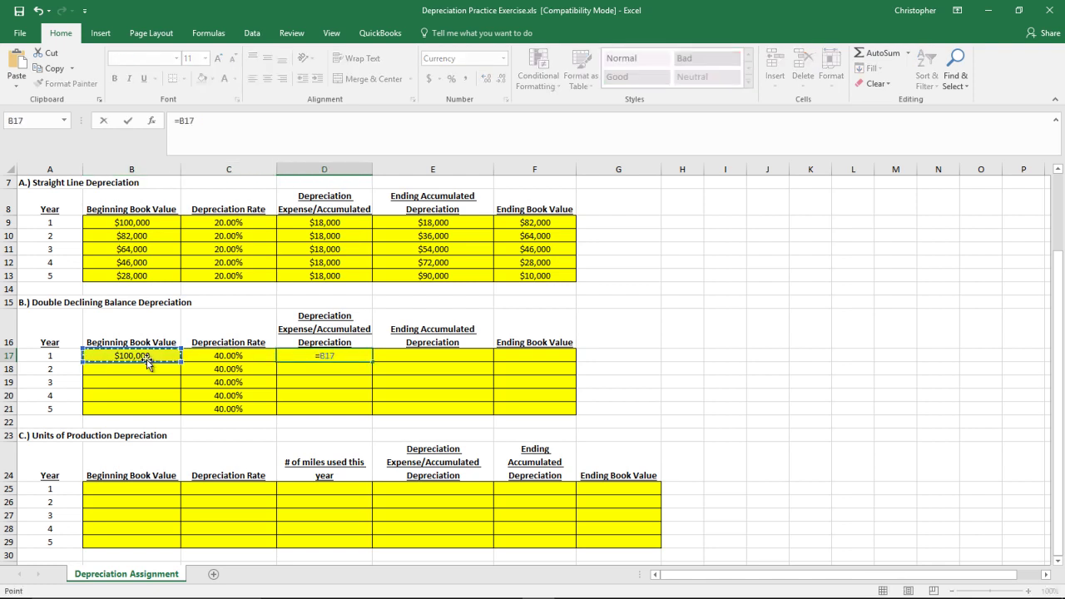
type("*C17")
key("Return")
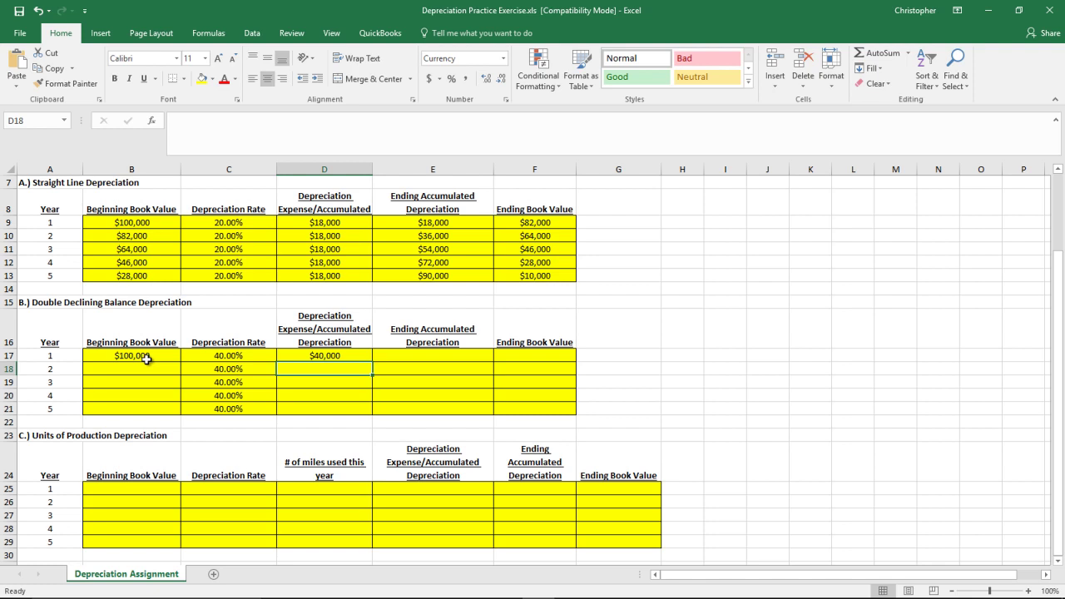
Enter 40000 as the year 1 ending accumulated depreciation in E17
key("Up")
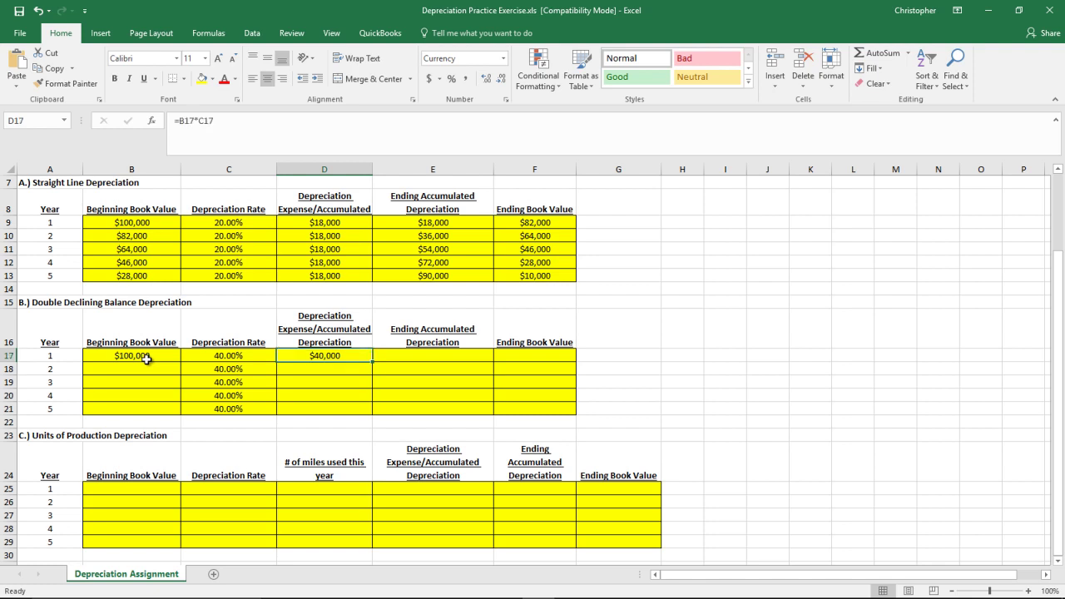
key("Right")
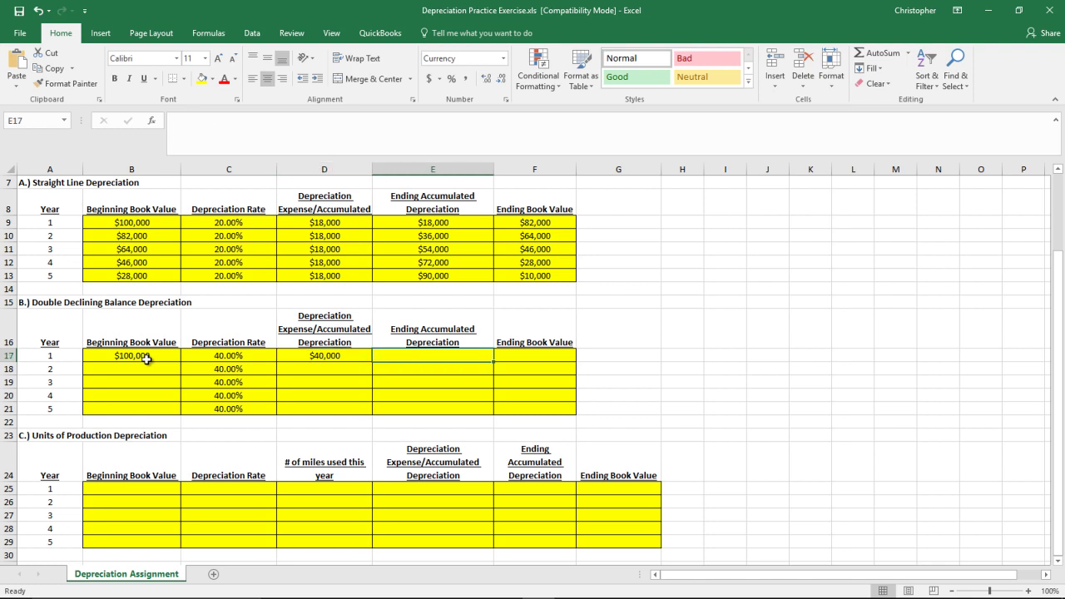
type("40000")
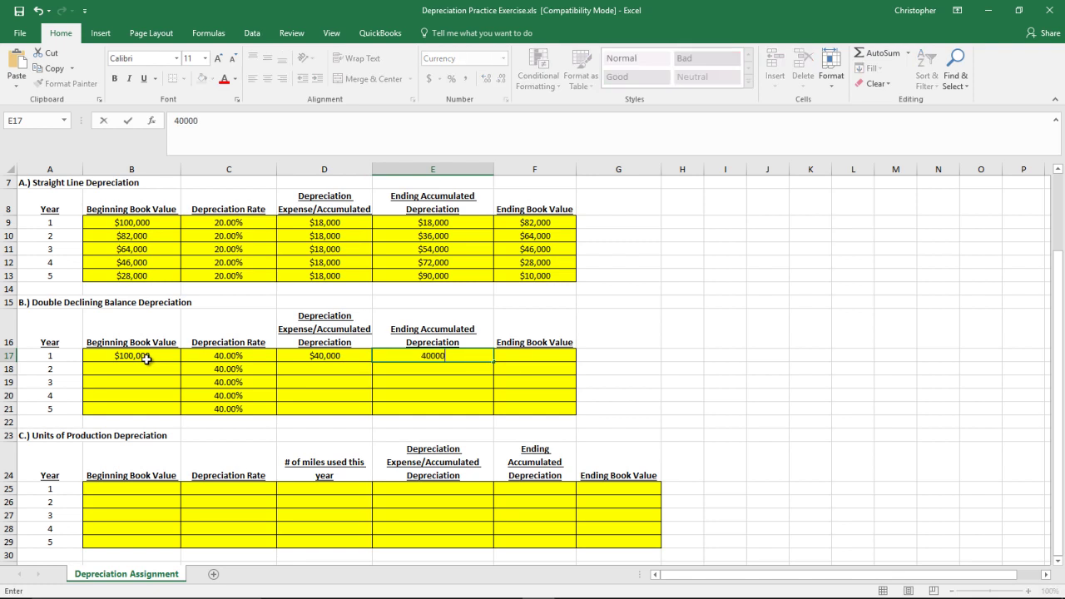
key("Return")
Calculate the year 1 ending book value in F17 as beginning book value minus depreciation expense, using =B17-D17
key("Up")
key("Right")
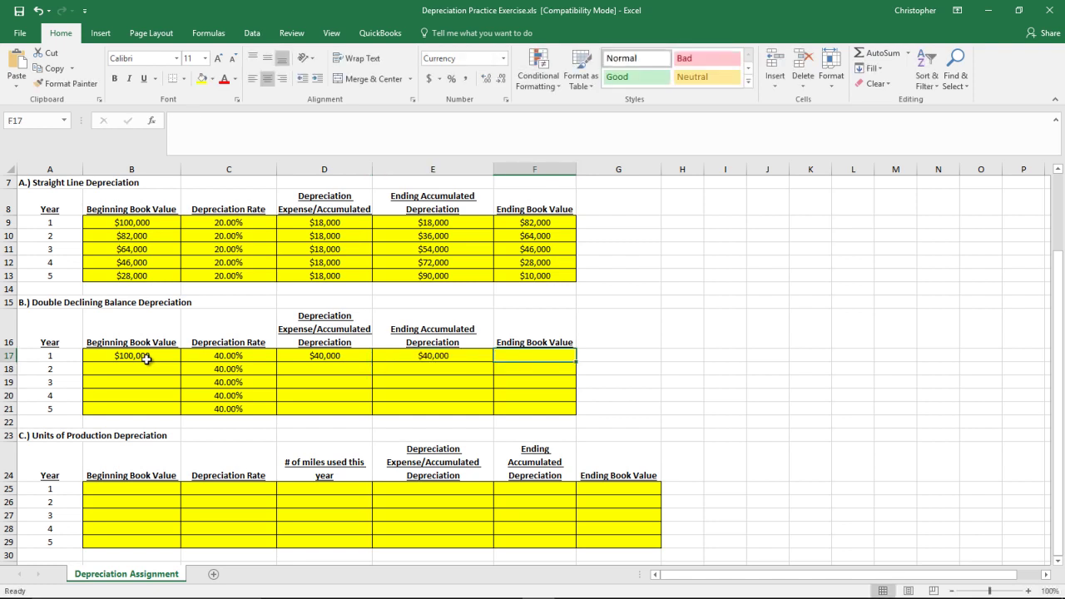
type("=")
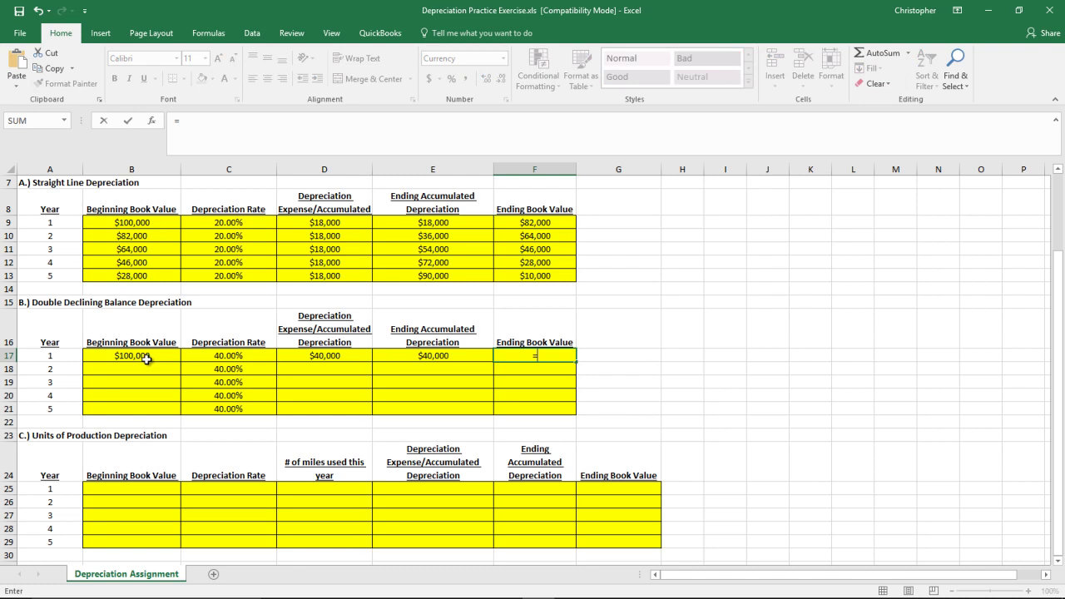
key("Left")
key("Left")
key("Left")
key("Left")
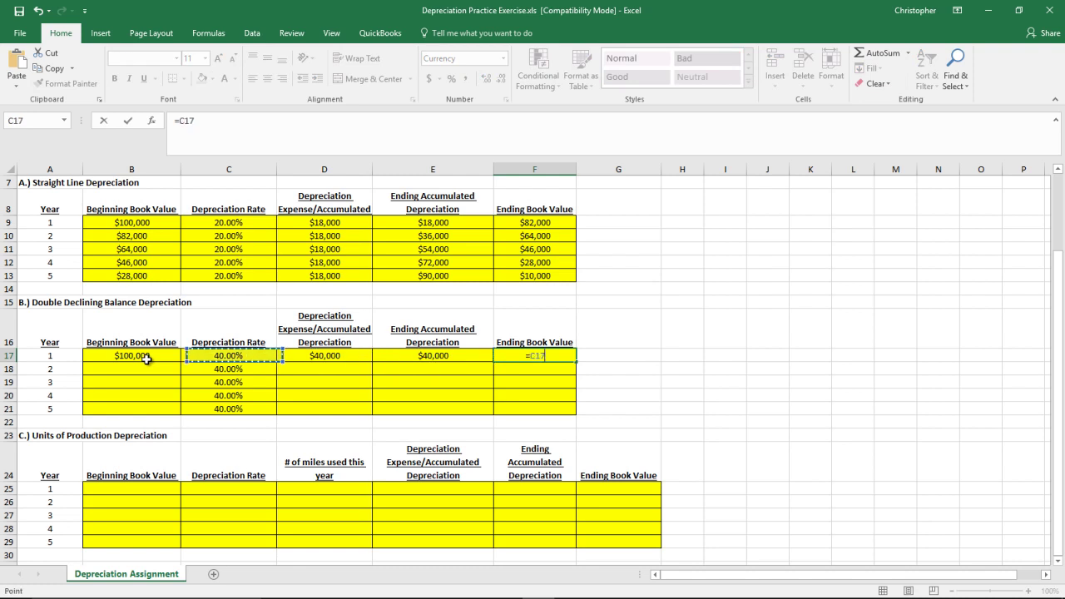
type("-")
key("Left")
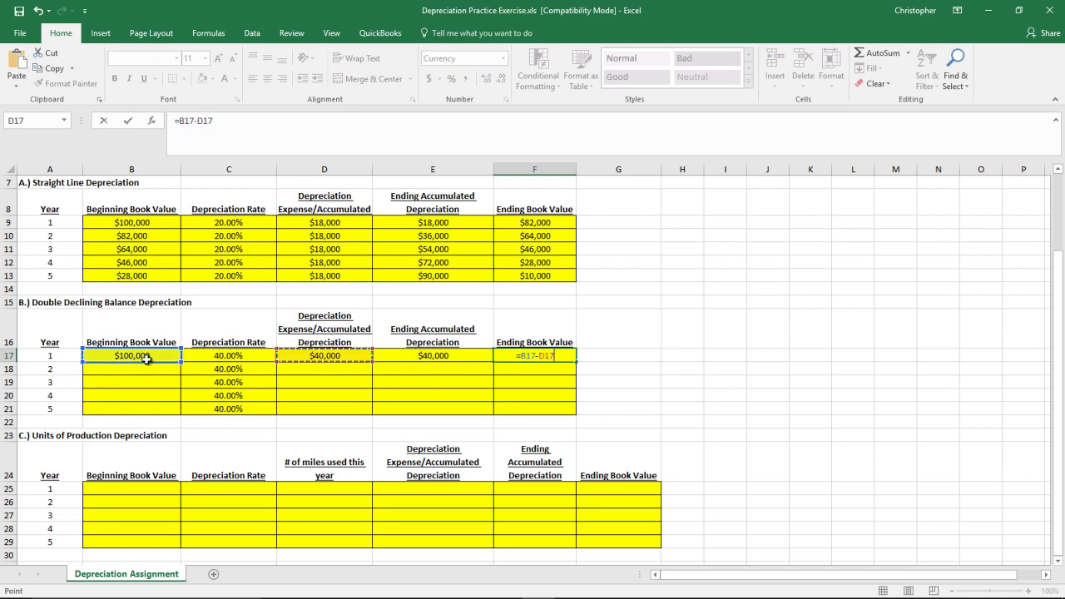
key("Return")
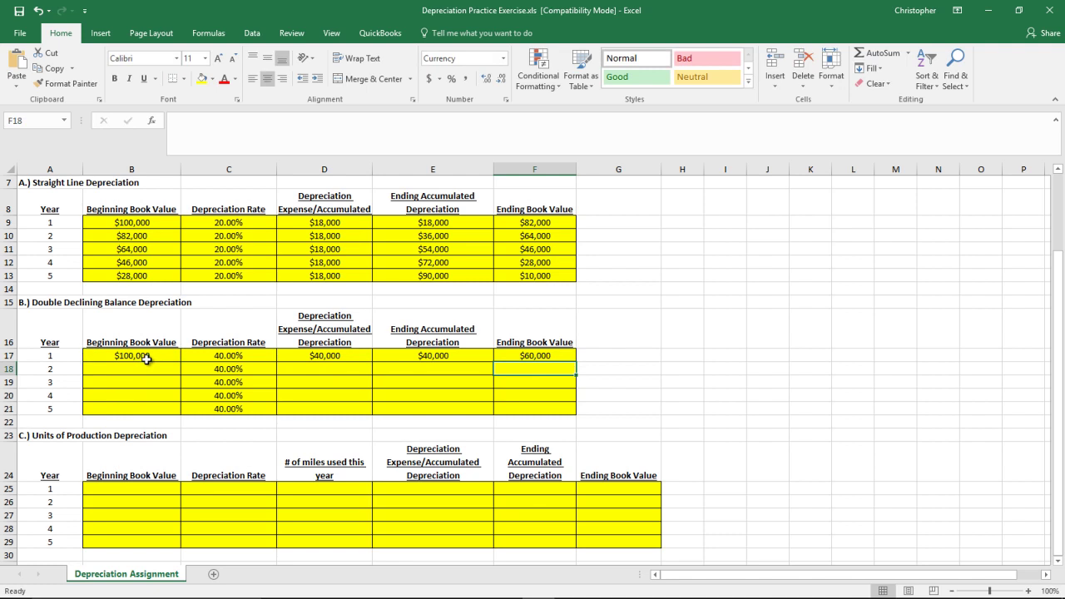
Enter 60000 as the year 2 beginning book value in B18 of the double-declining balance table
key("Up")
key("Down")
key("Left")
key("Left")
key("Left")
key("Left")
type("600,000")
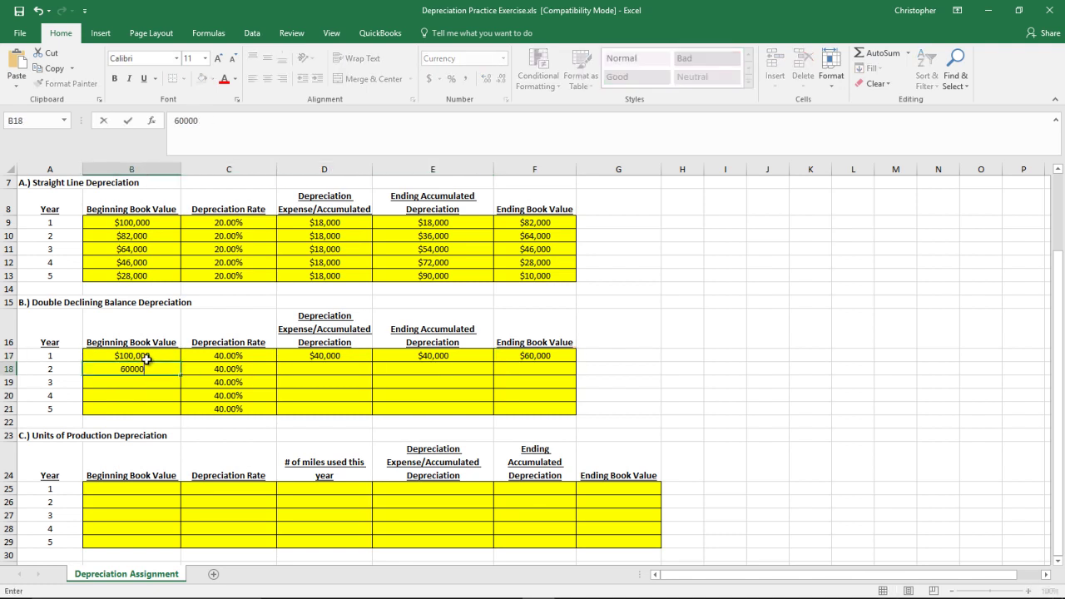
key("Return")
key("Up")
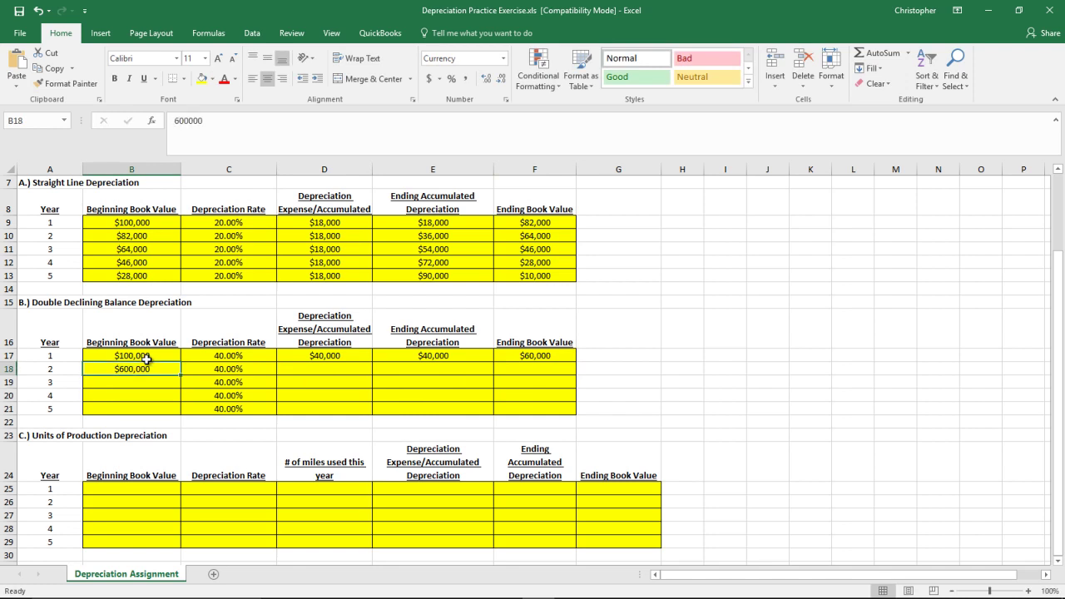
type("60000")
key("Return")
Correct the year 2 beginning book value in B18 of the double-declining balance table to 60000
key("Up")
key("Right")
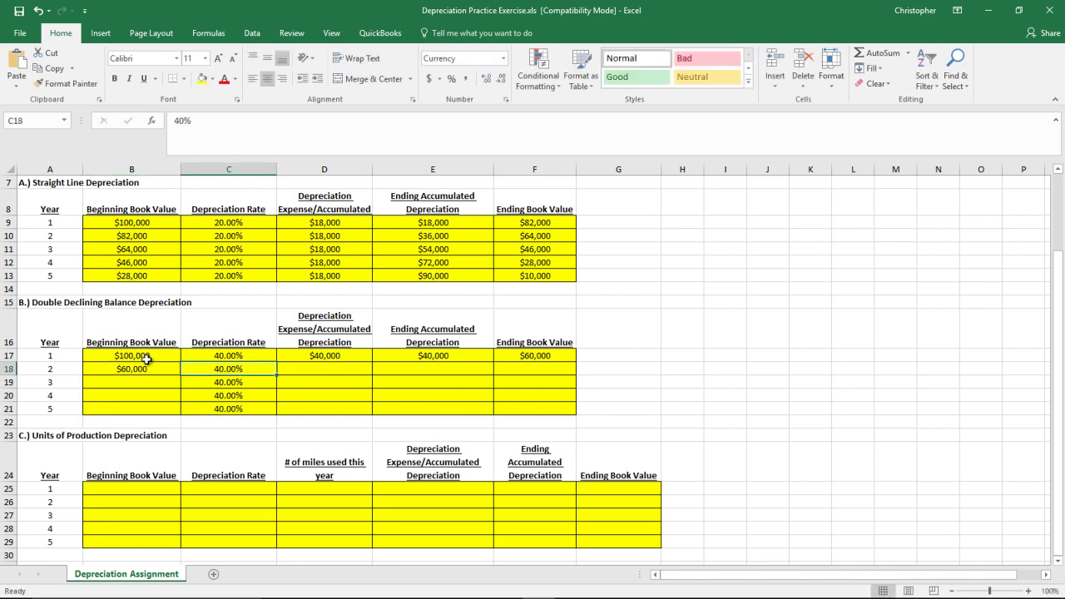
key("Right")
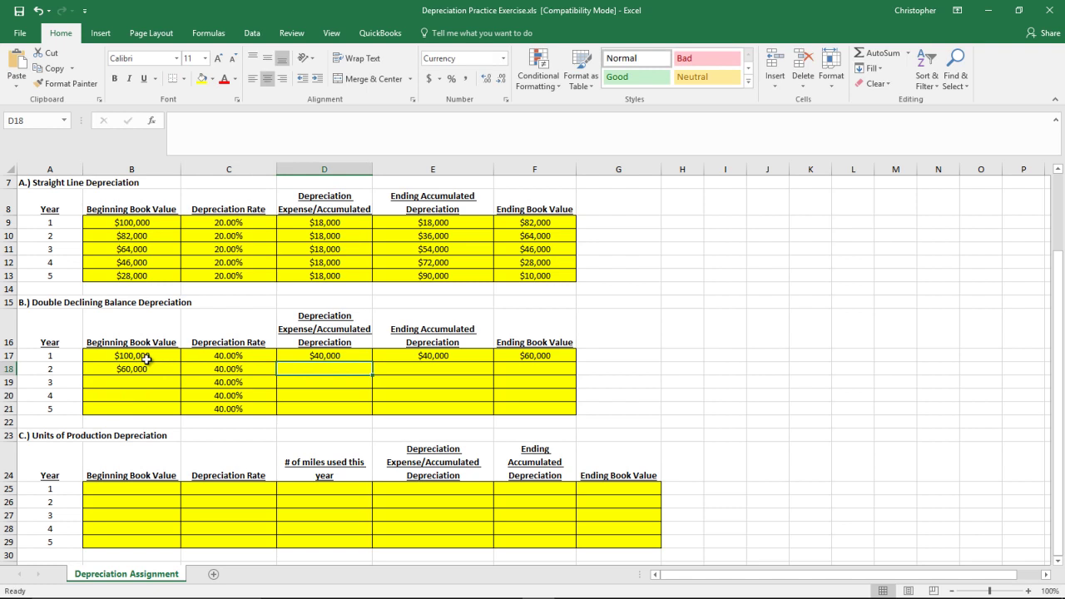
Calculate the year 2 double-declining depreciation expense in D18 as beginning book value times rate, using =B18*C18
left_click(148, 357)
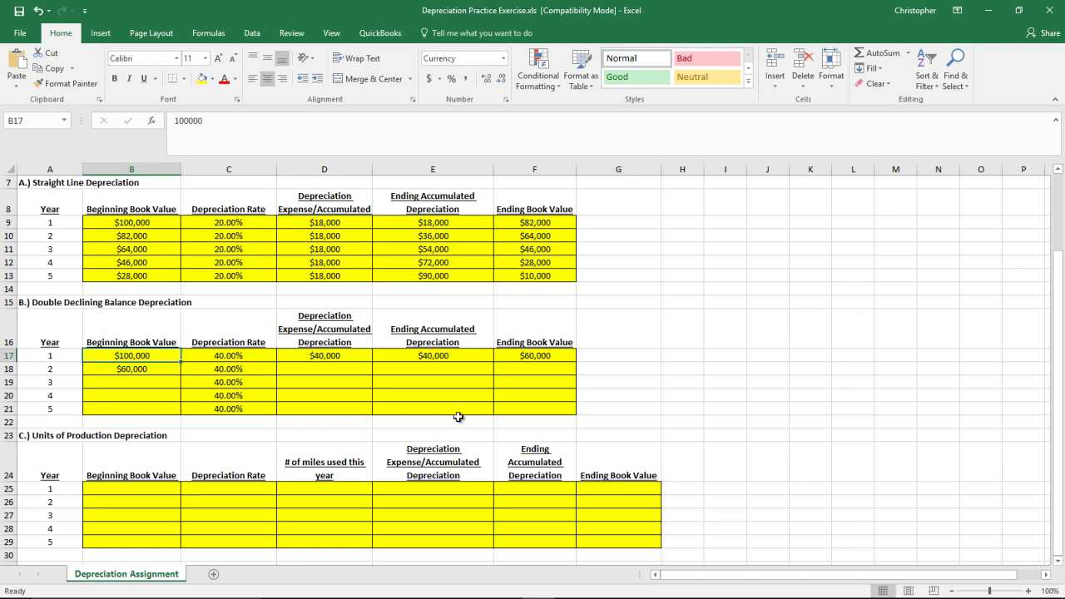
left_click(322, 366)
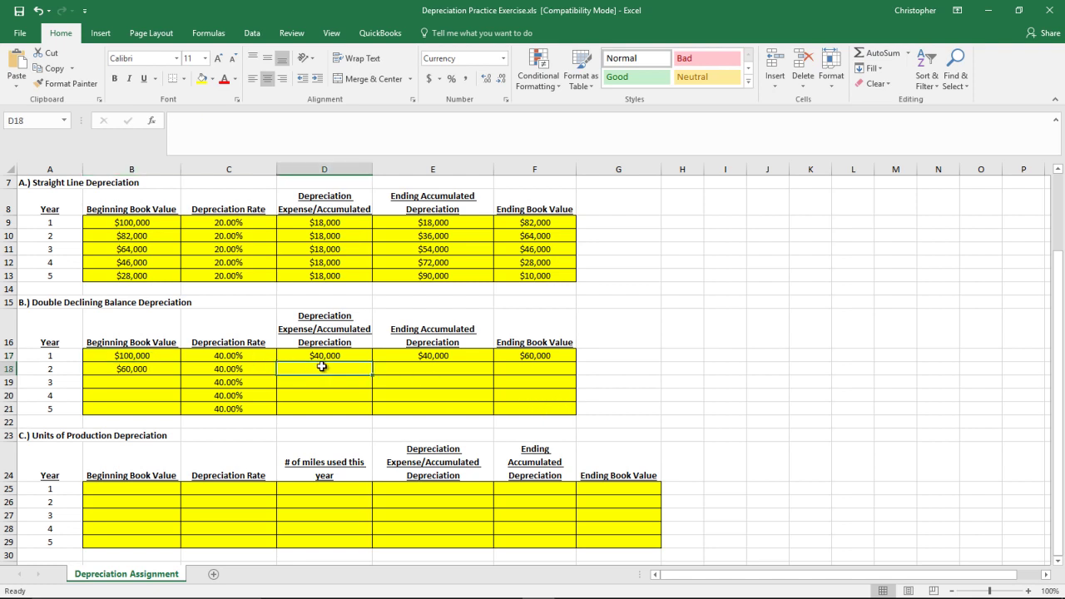
type("=")
key("Left")
key("Left")
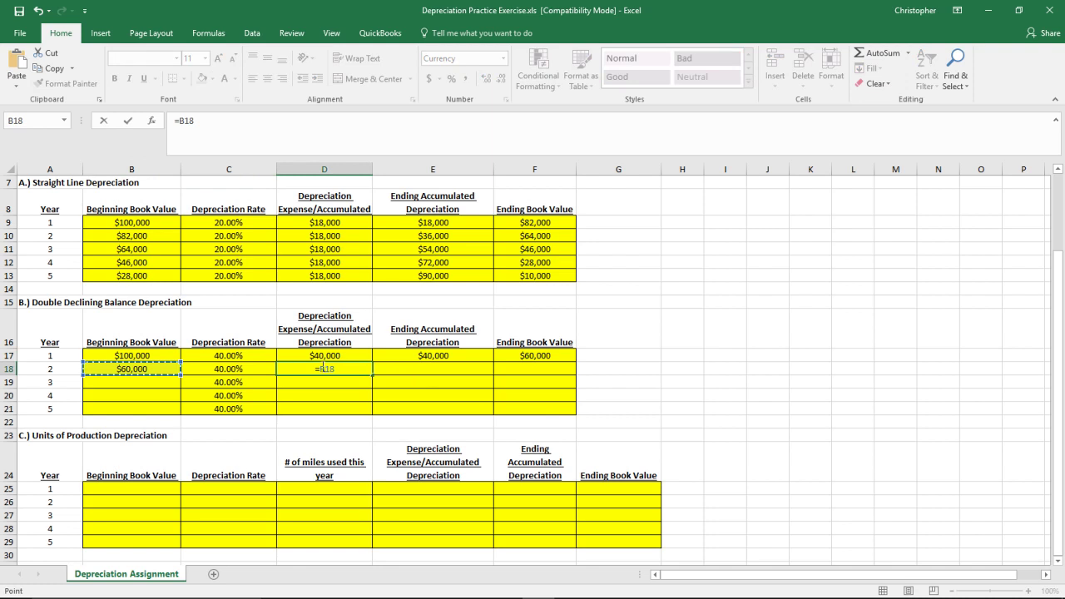
type("*")
key("Left")
key("Tab")
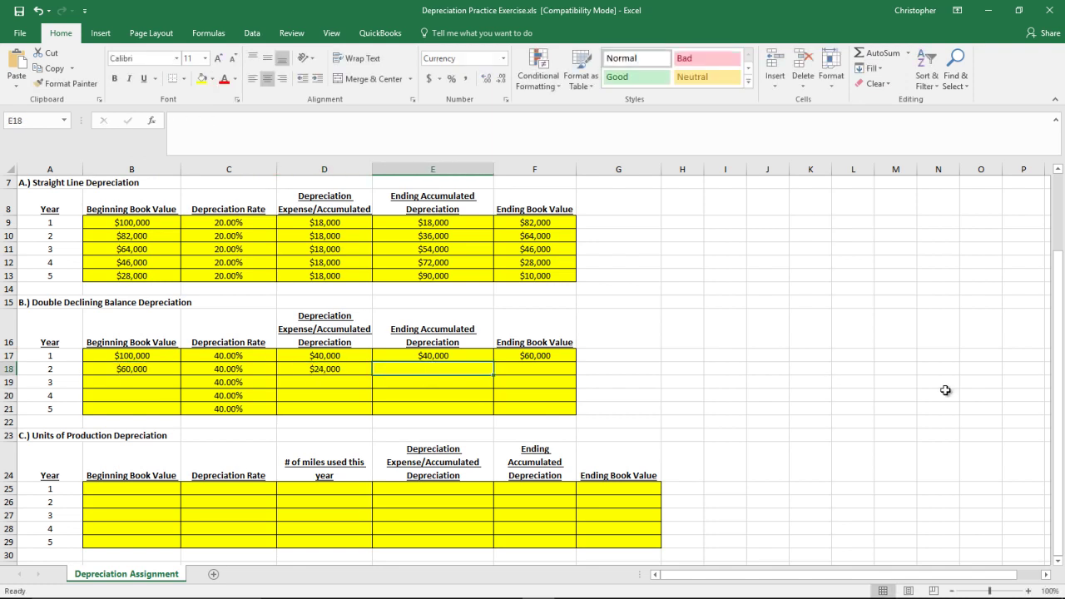
Enter 64000 as the year 2 ending accumulated depreciation in E18 and calculate the ending book value in F18 with =B18-D18
type("64000")
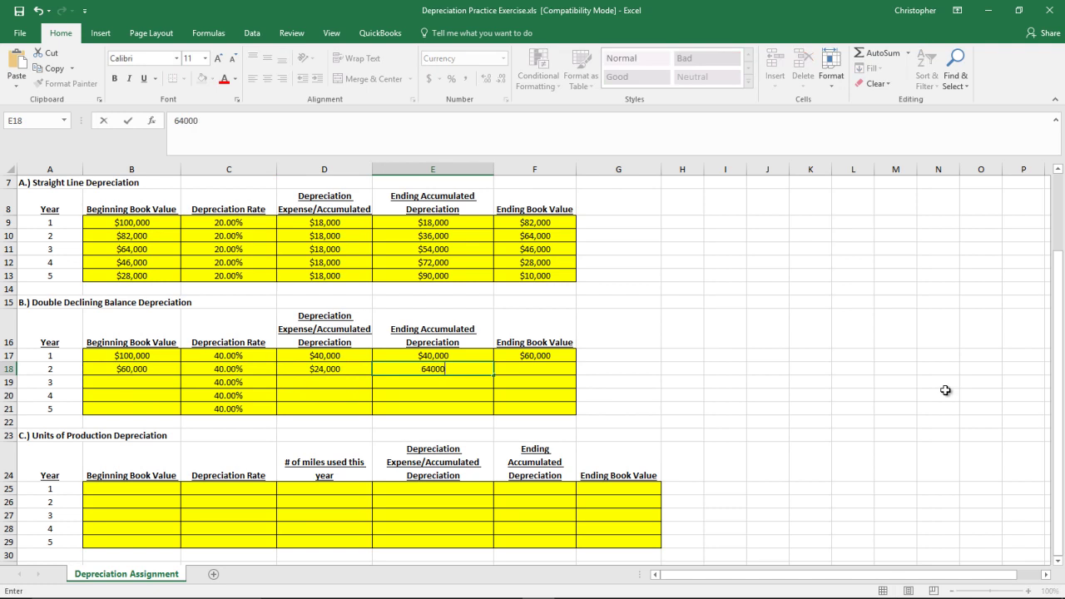
key("Return")
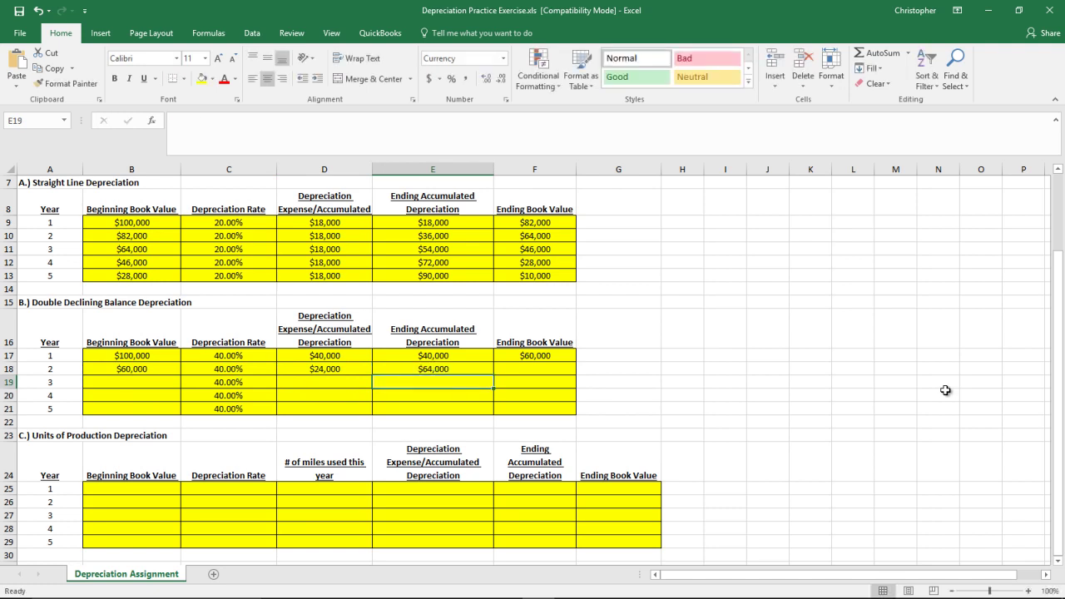
key("Up")
key("Right")
type("=")
key("Left")
key("Left")
key("Left")
key("Left")
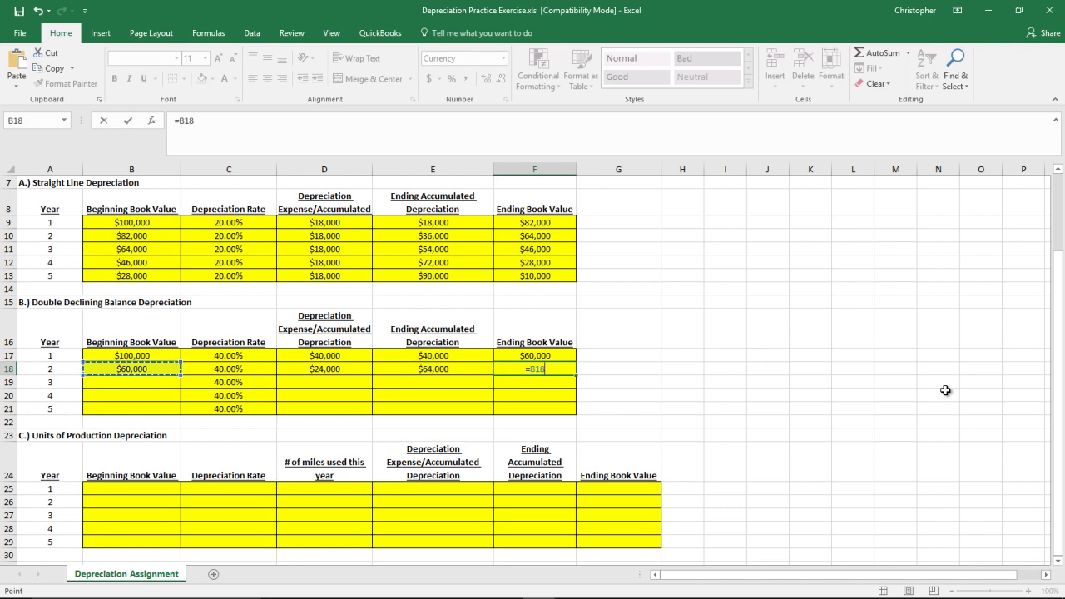
type("-")
key("Left")
key("Left")
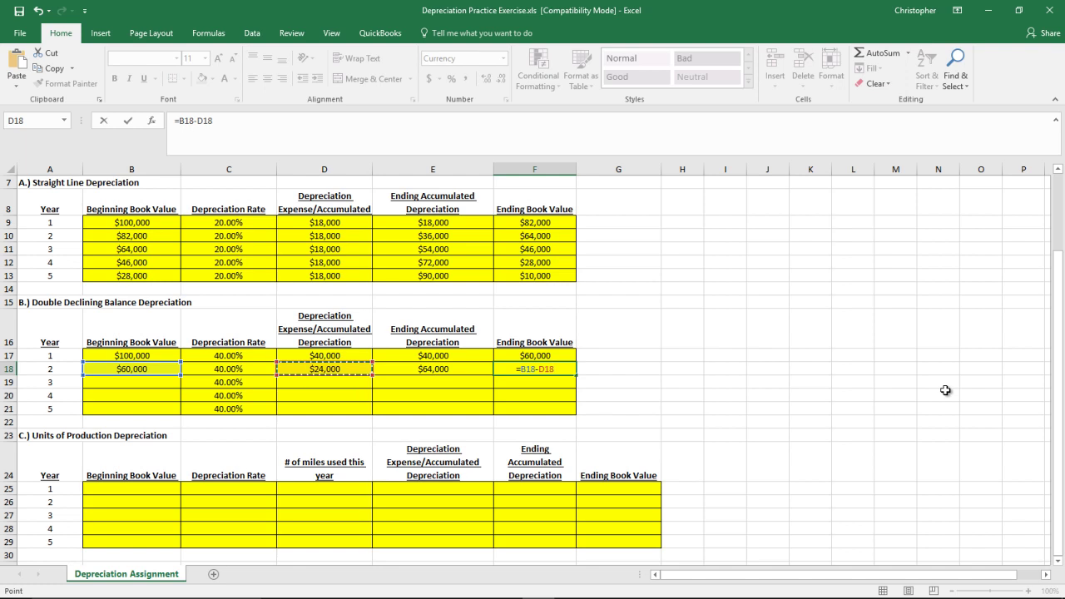
key("Return")
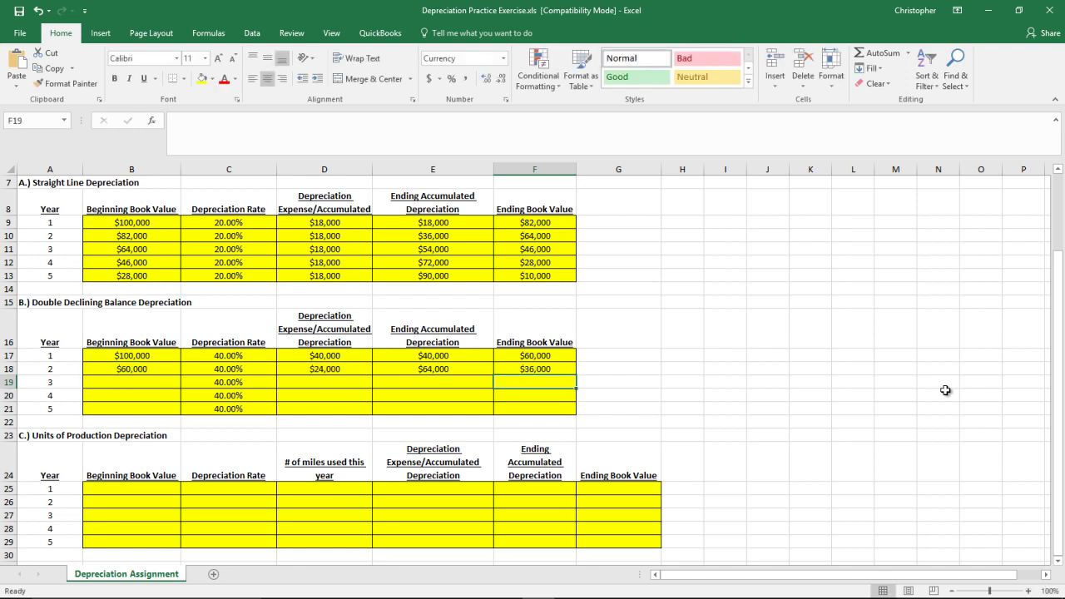
Enter 36000 as the year 3 beginning book value in B19 of the double-declining balance table
key("Left")
key("Left")
key("Left")
key("Left")
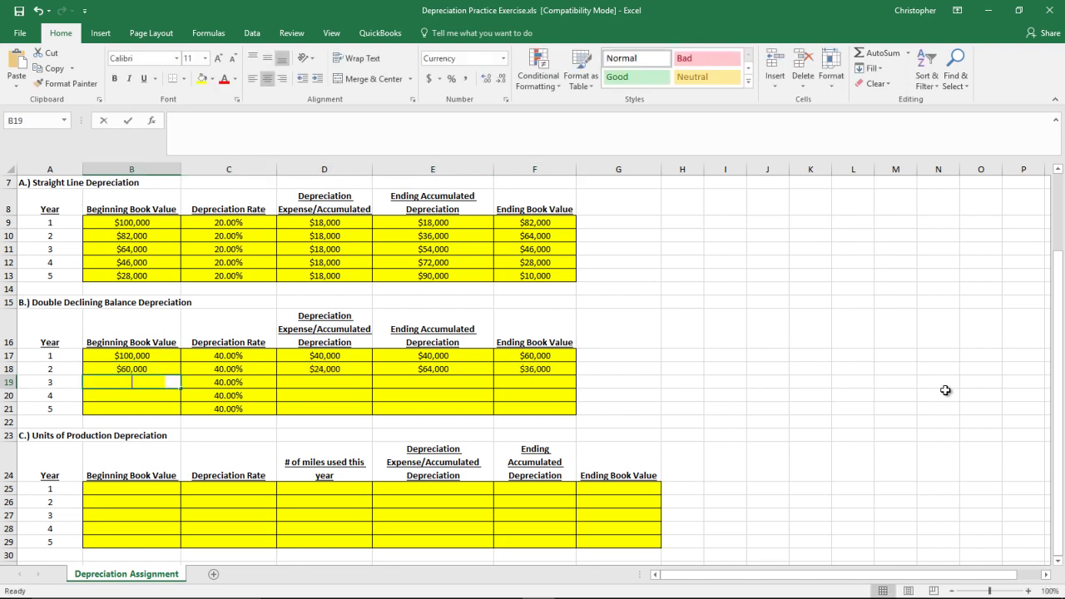
type("36000")
key("Return")
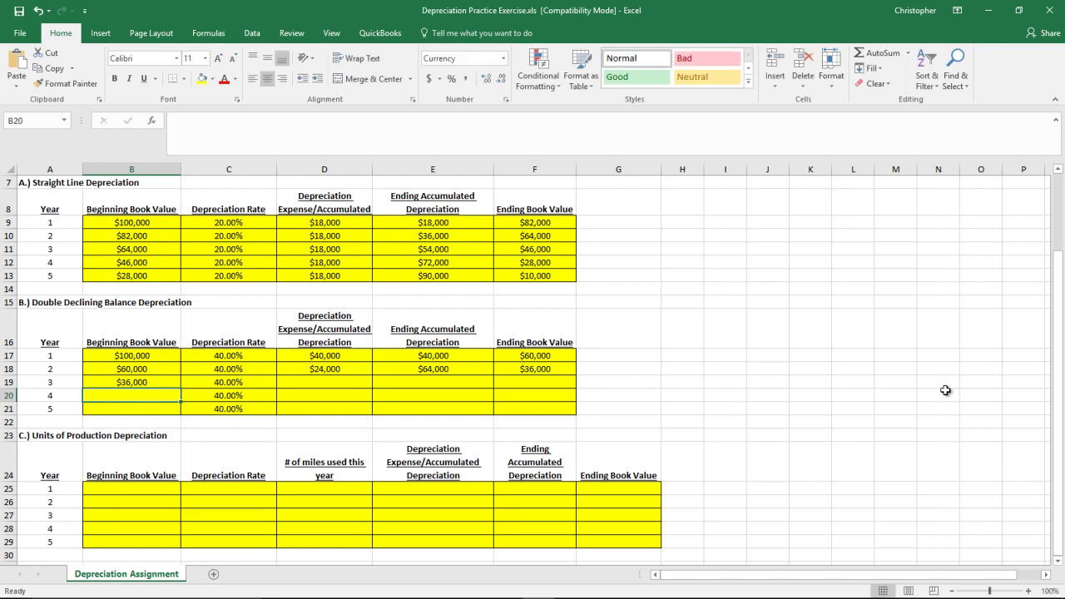
Calculate the year 3 double-declining depreciation expense in D19 as beginning book value times rate, using =B19*C19
key("Up")
key("Right")
key("Right")
type("=")
key("Left")
key("Left")
key("Left")
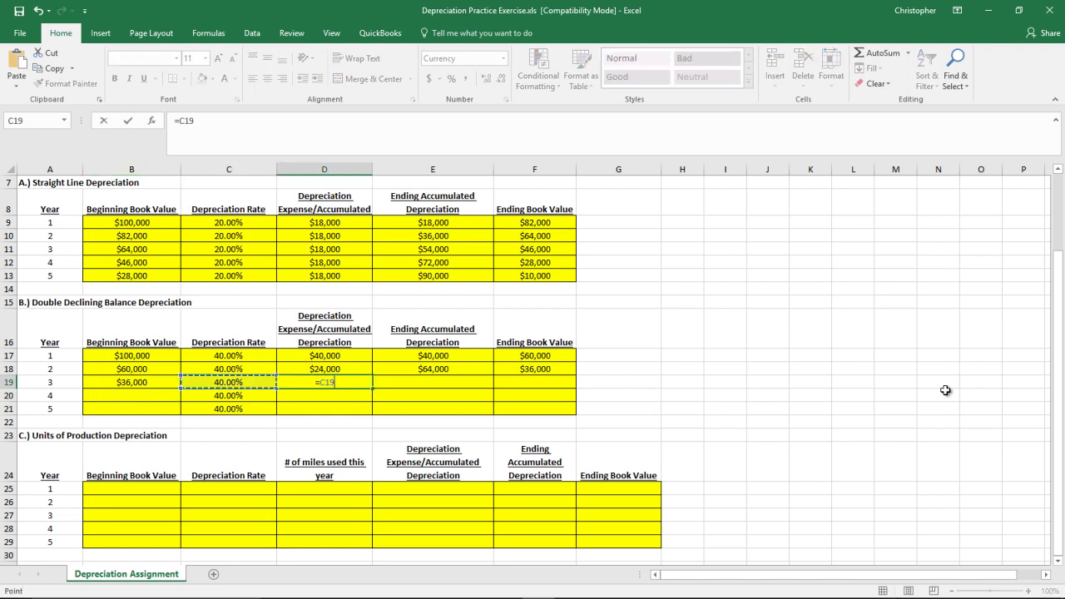
key("Right")
type("*")
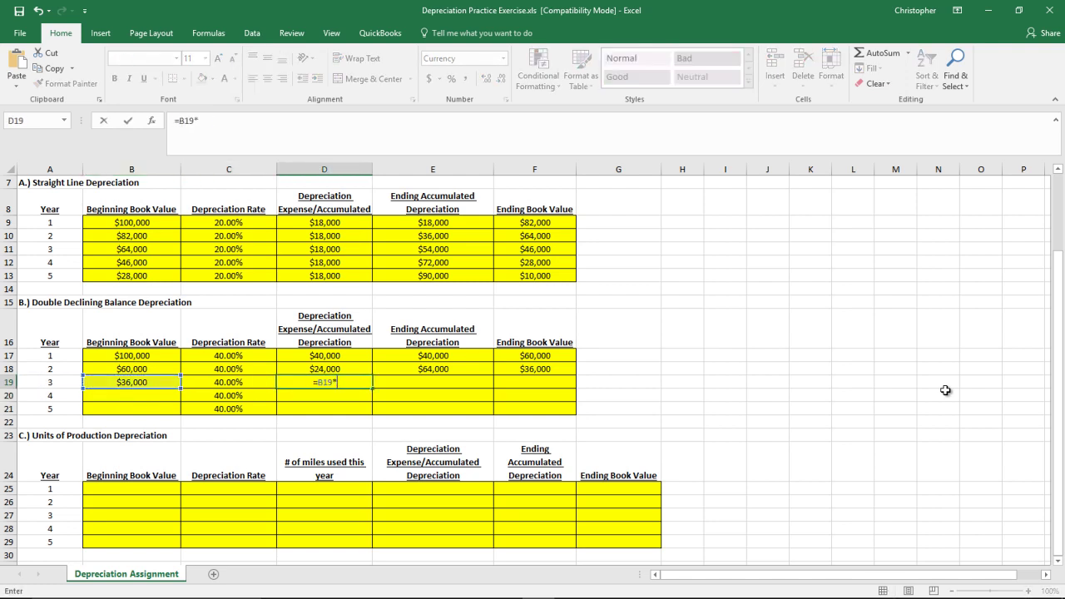
key("Left")
key("Return")
key("Up")
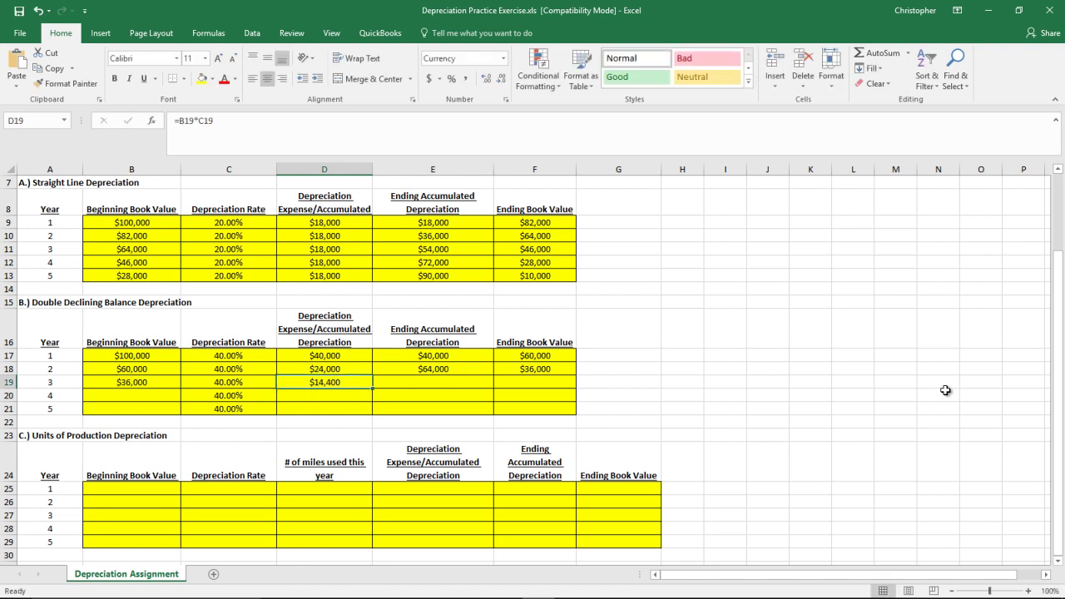
Calculate the year 3 ending accumulated depreciation in E19 by adding 14400 to the prior year's balance, using =E18+14400
key("Right")
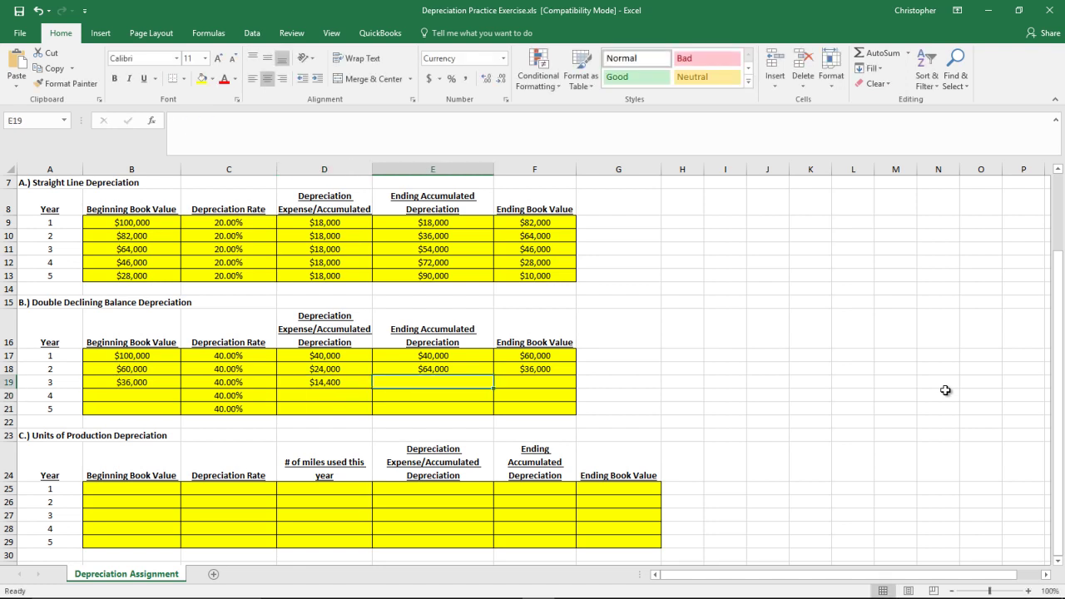
type("=")
key("Up")
type("+14400")
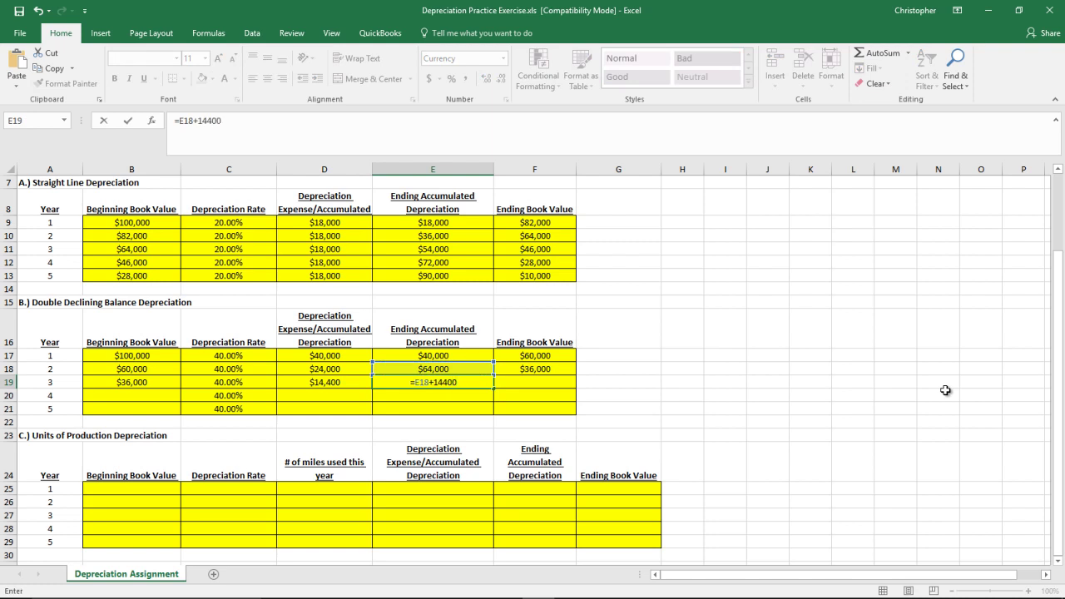
key("Return")
key("Up")
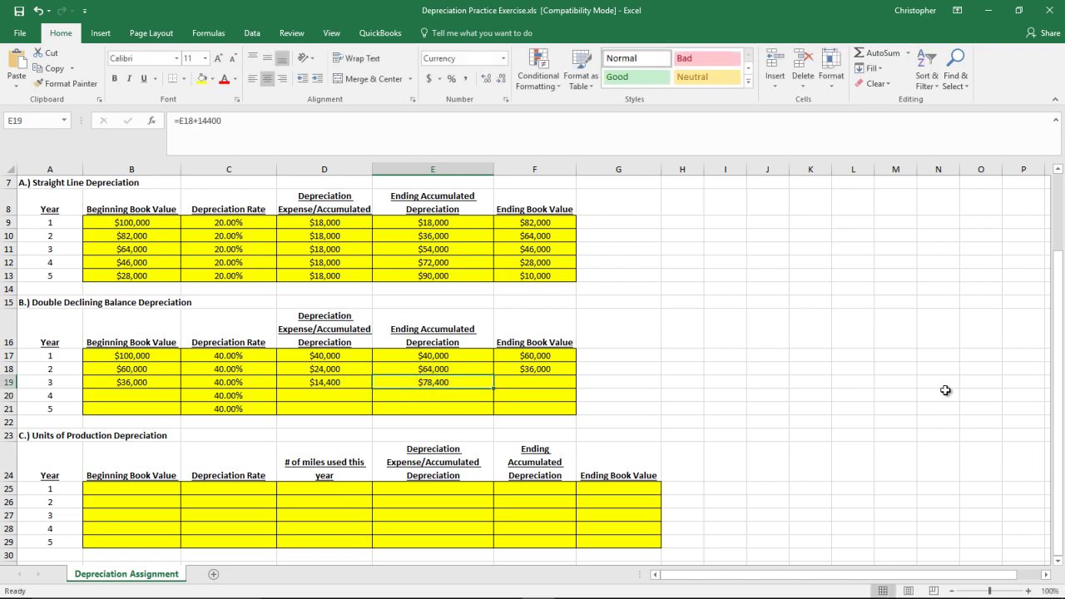
key("Up")
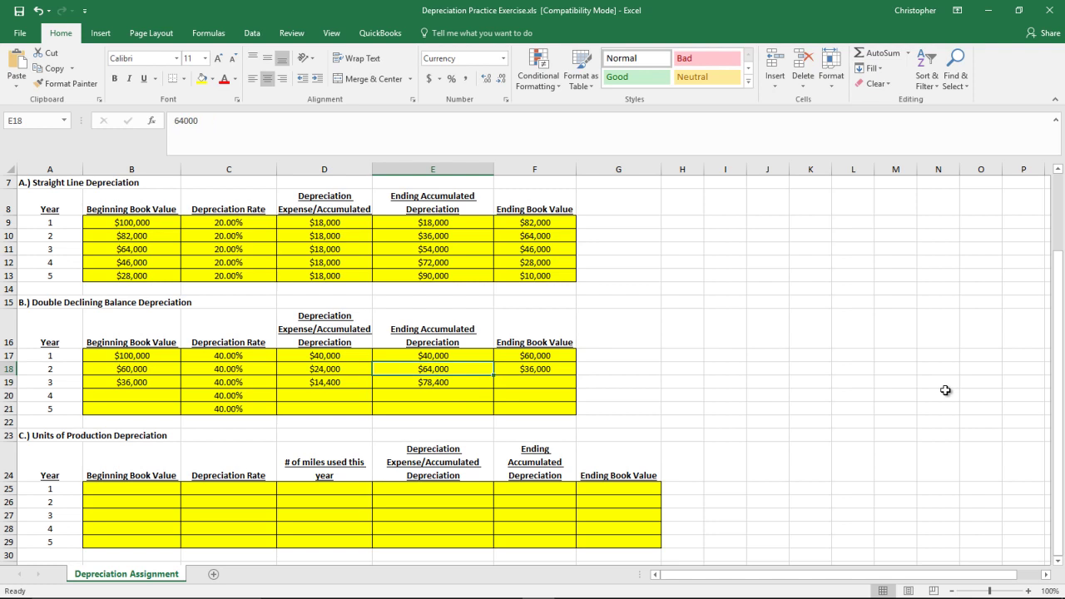
key("Down")
key("Left")
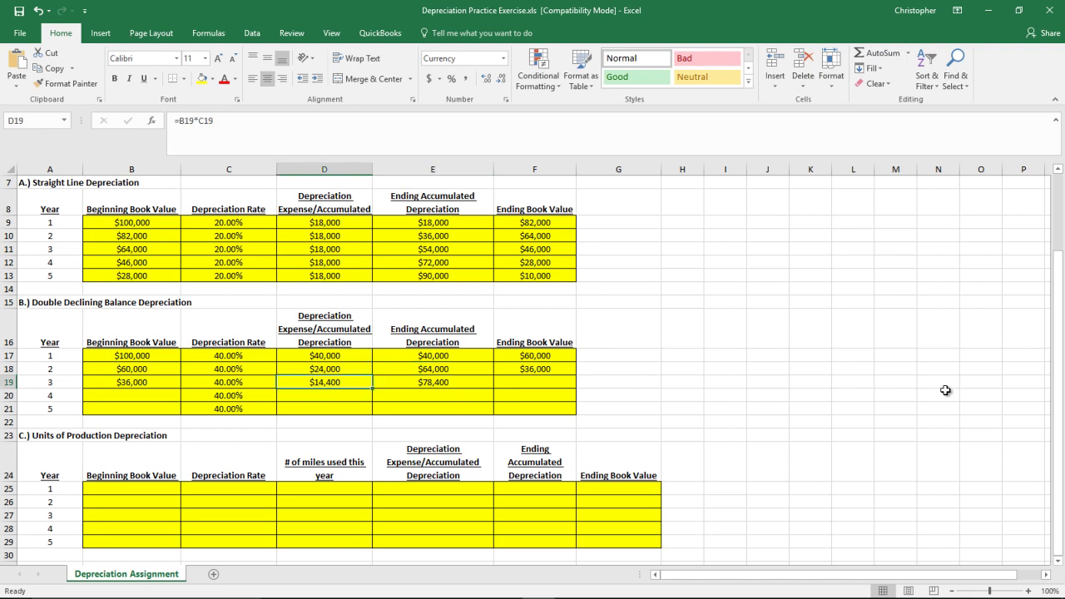
Calculate the year 3 ending book value in F19 as beginning book value minus depreciation expense, using =B19-D19
key("Right")
key("Right")
type("=")
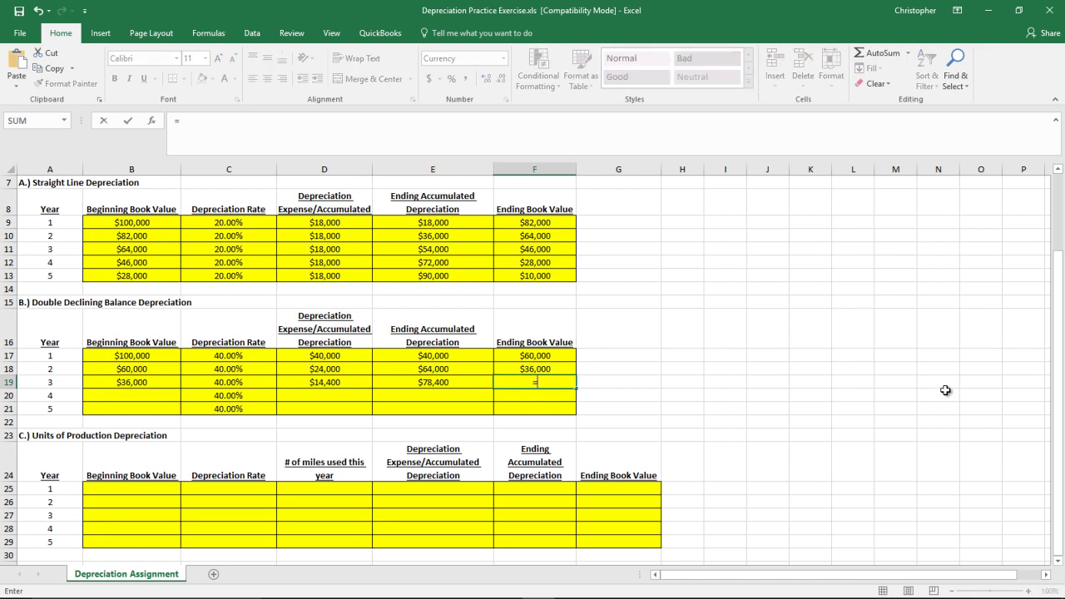
key("Left")
key("Left")
key("Left")
key("Left")
type("-")
key("Left")
key("Left")
key("Return")
key("Up")
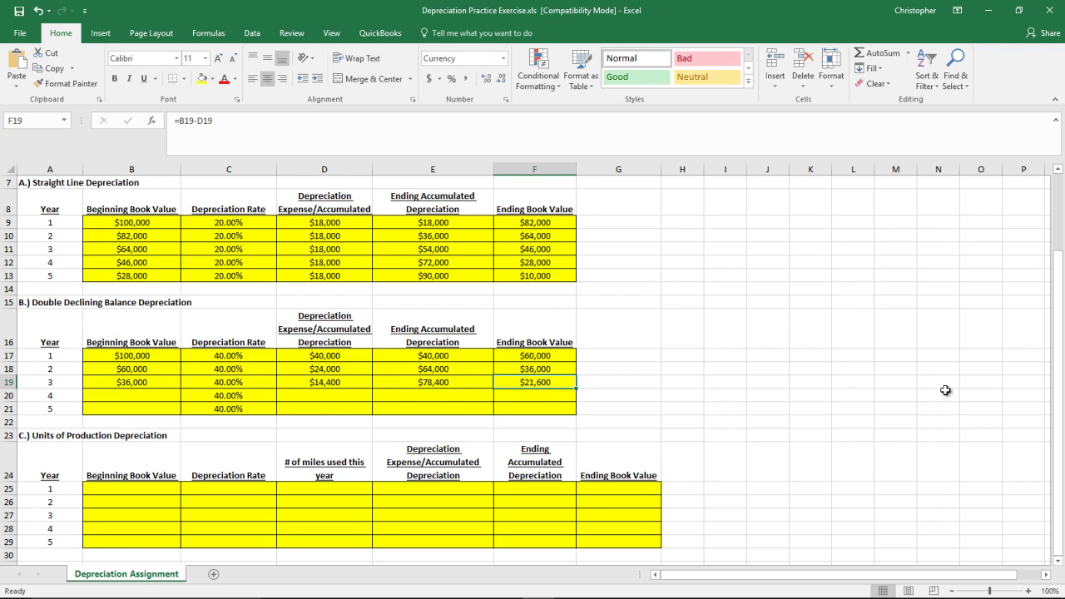
Enter 21600 as the year 4 beginning book value in B20 of the double-declining balance table
key("Down")
key("Left")
key("Left")
key("Left")
key("Left")
type("24,000")
key("BackSpace")
key("BackSpace")
key("BackSpace")
key("BackSpace")
type("16000")
key("BackSpace")
key("Return")
key("Up")
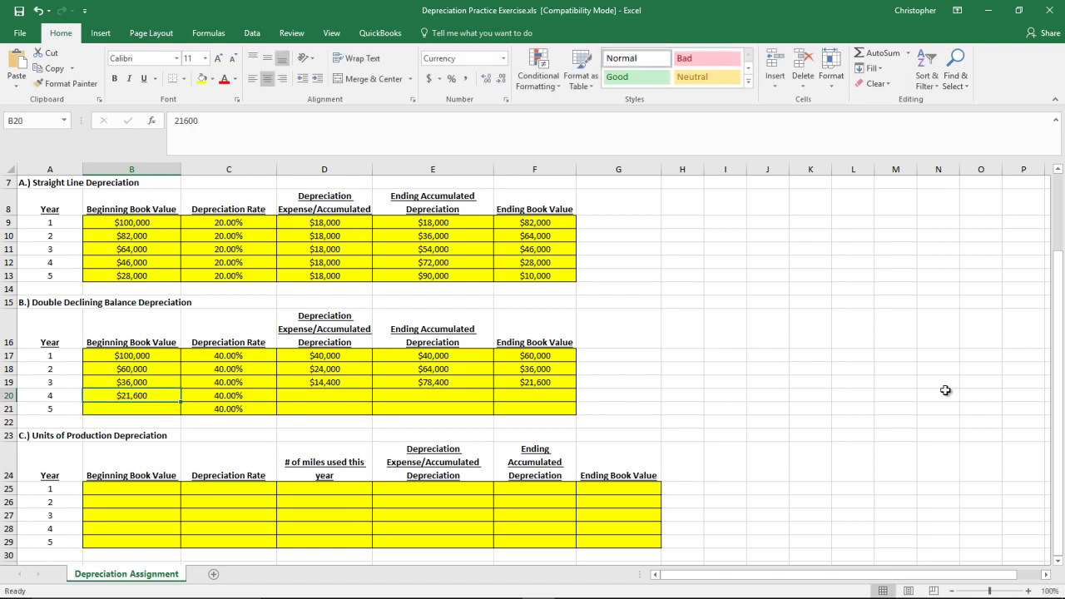
Calculate the year 4 double-declining depreciation expense in D20 as beginning book value times rate, using =B20*C20
key("Right")
key("Right")
type("=")
key("Left")
key("Left")
type("*")
key("Left")
key("Return")
key("Up")
Calculate the year 4 ending accumulated depreciation in E20 as the prior year's balance plus this year's expense, using =E19+D20
key("Right")
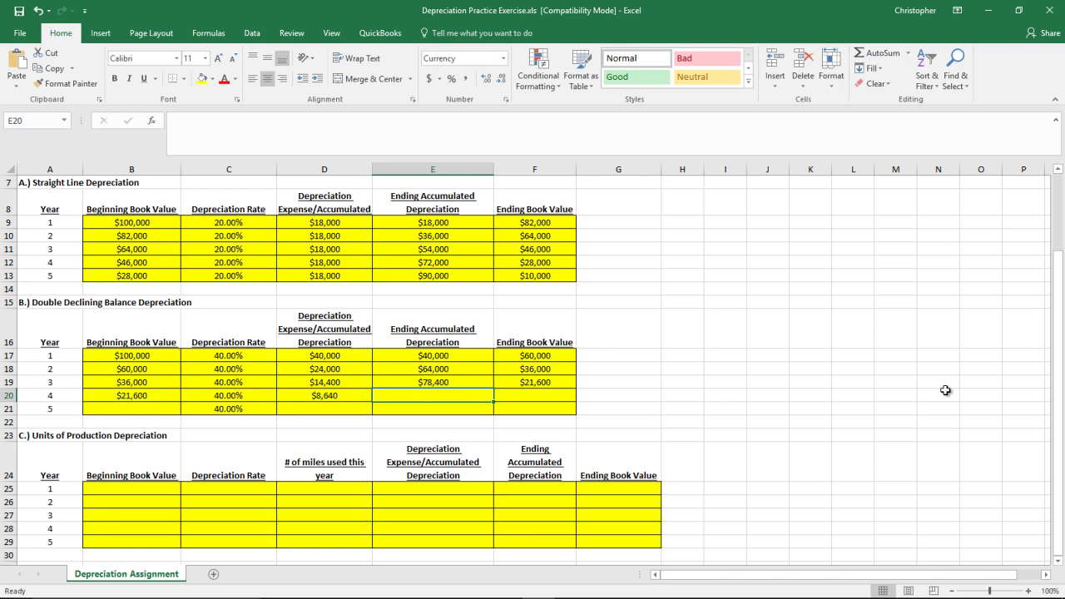
type("=")
key("Up")
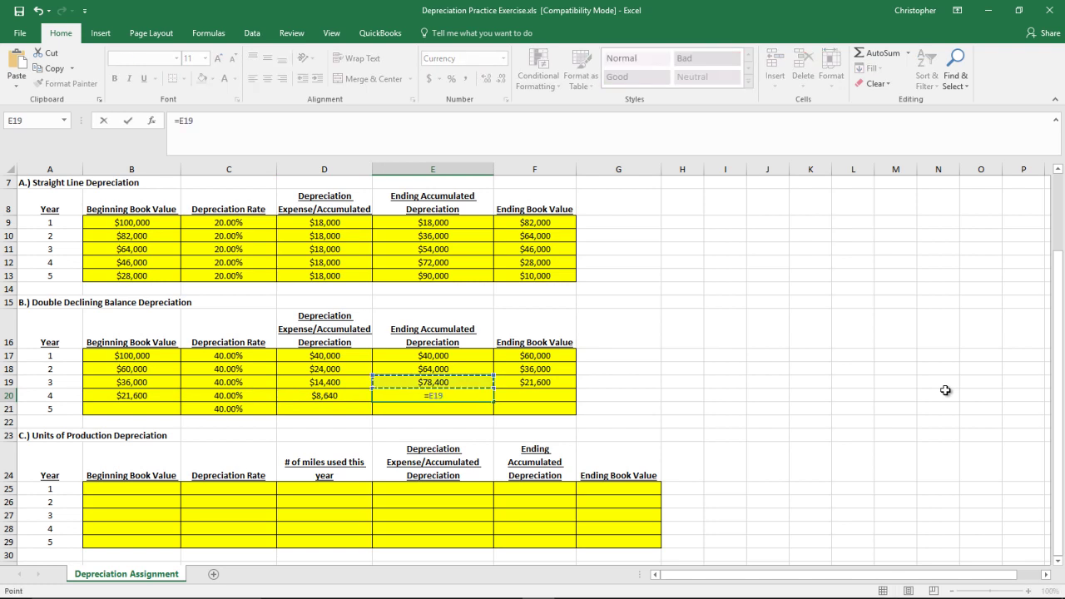
type("+")
key("Left")
key("Return")
key("Up")
Calculate the year 4 ending book value in F20 as beginning book value minus depreciation expense, using =B20-D20
key("Right")
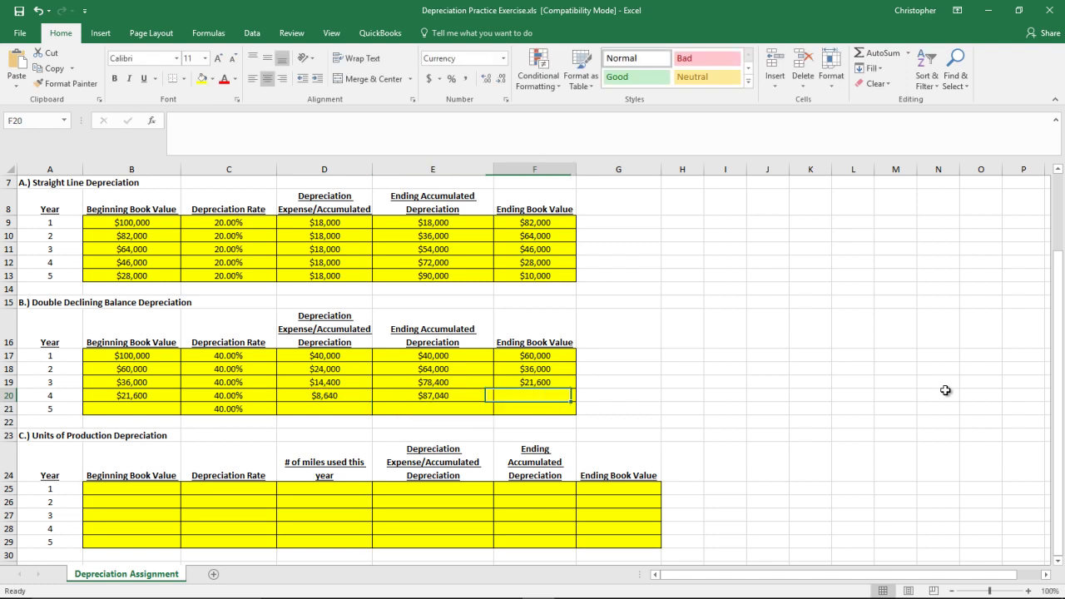
type("=")
key("Left")
key("Left")
key("Left")
key("Left")
type("-")
key("Left")
key("Left")
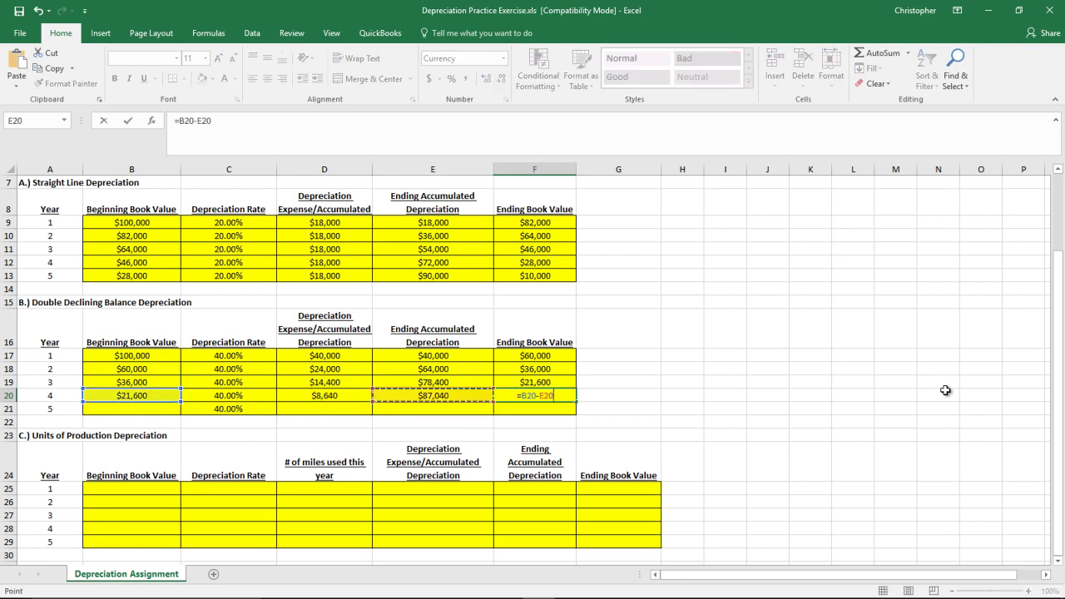
key("Return")
Enter 12960 as the year 5 beginning book value in B21 of the double-declining balance table
key("Left")
key("Left")
key("Left")
key("Left")
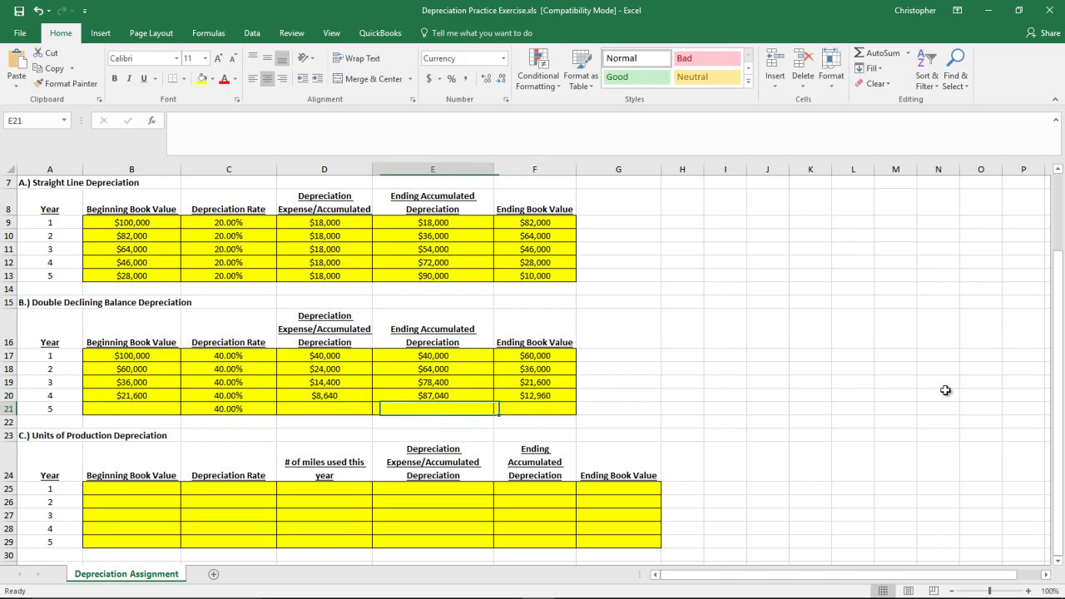
type("12,960")
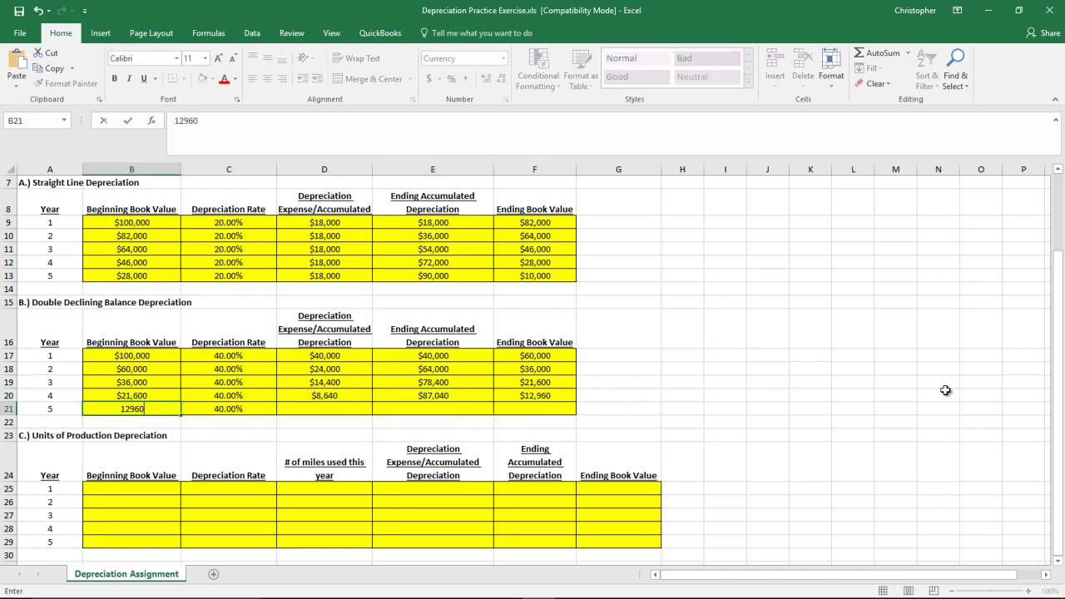
key("Return")
key("Up")
Examine the year 5 depreciation expense formula in D21 together with the beginning book value and rate it uses
key("Right")
key("Right")
key("Right")
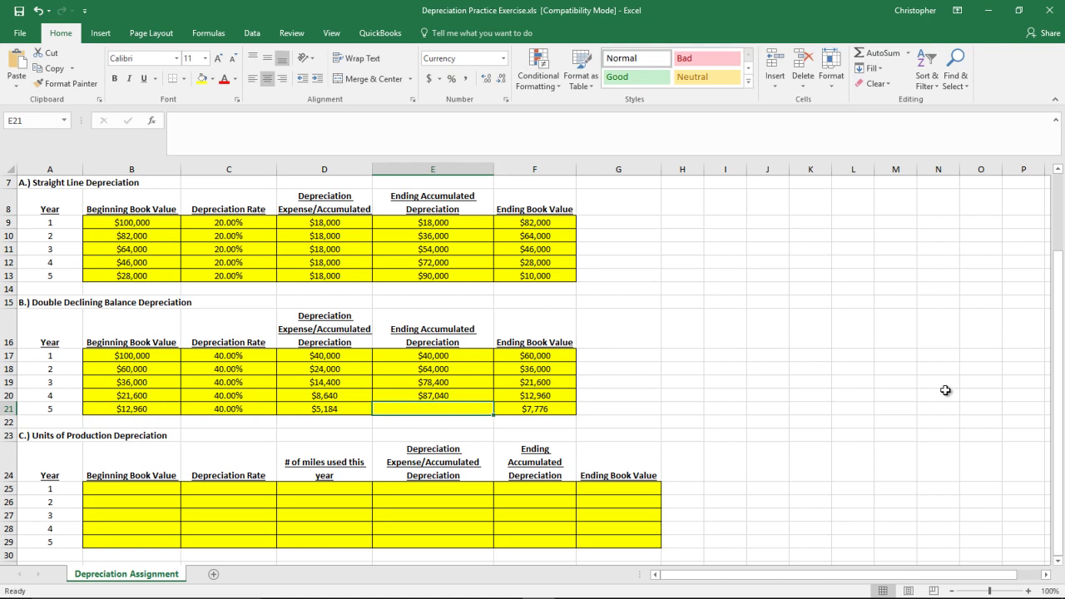
key("Left")
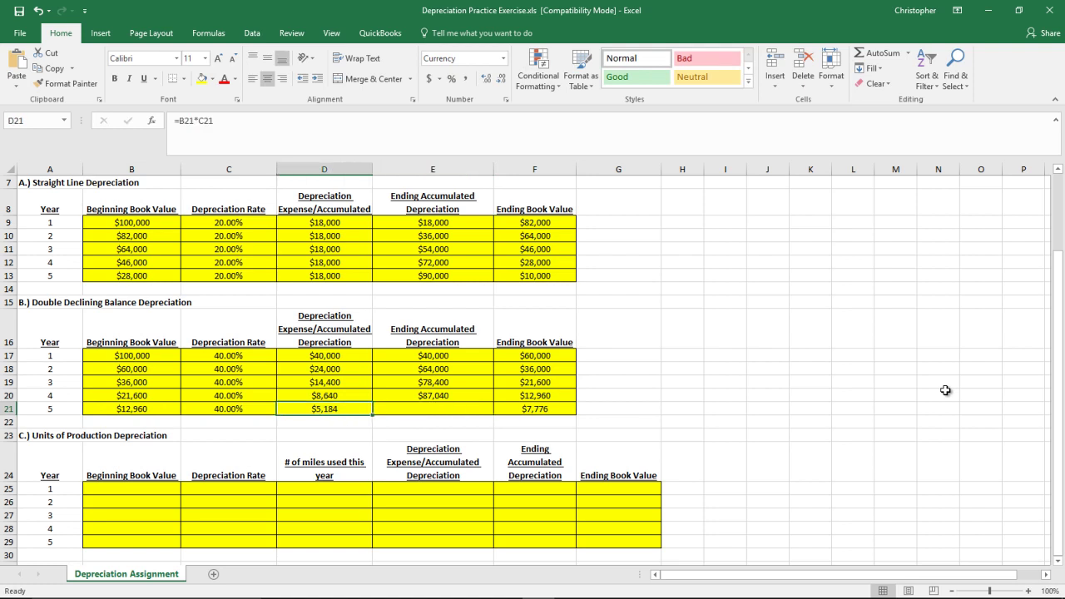
key("Left")
key("Left")
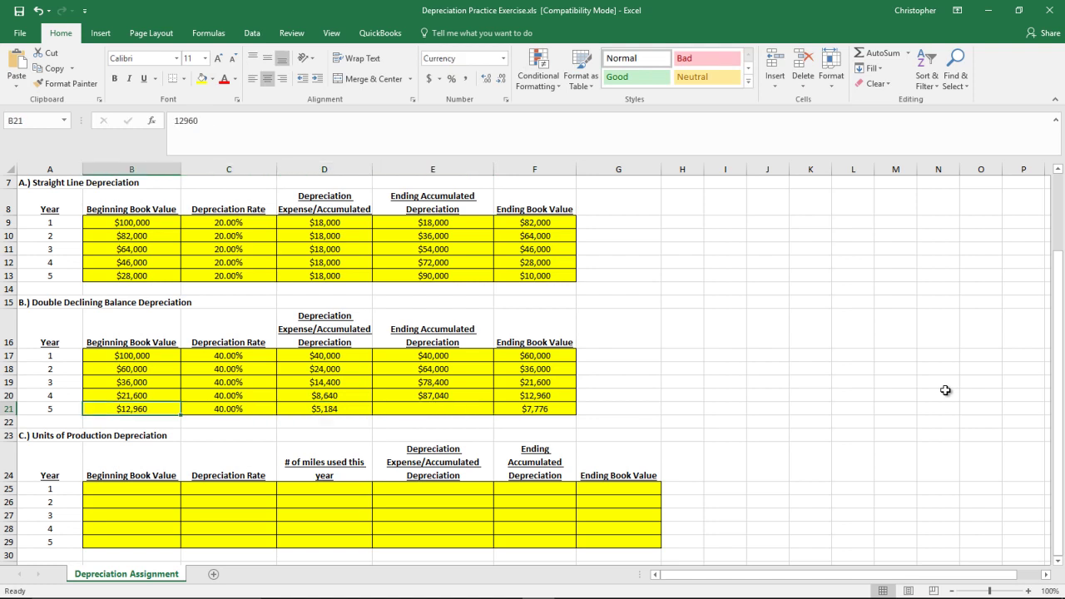
key("Right")
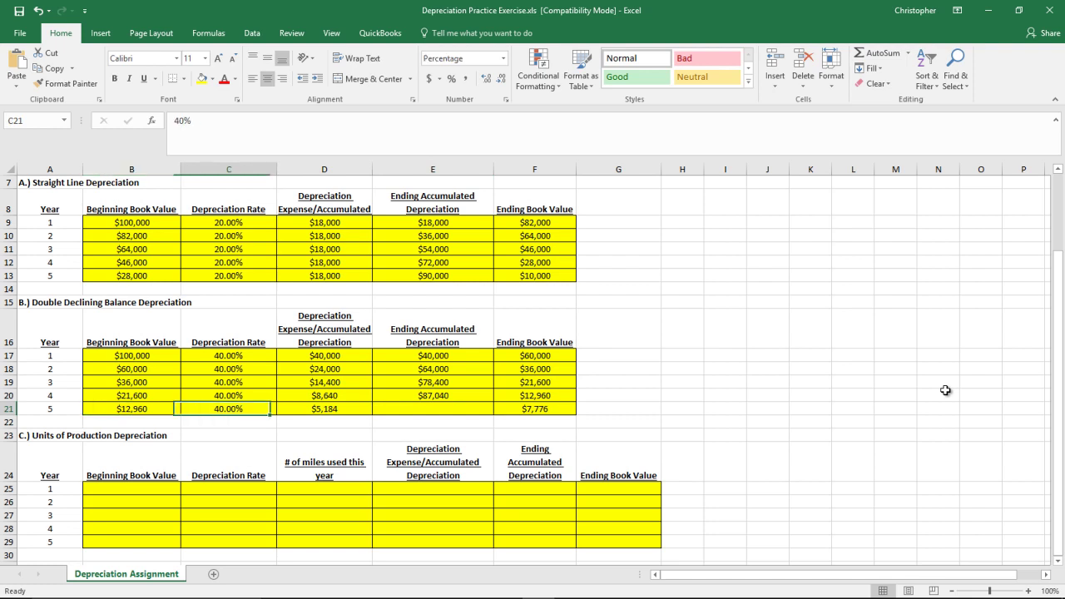
key("Right")
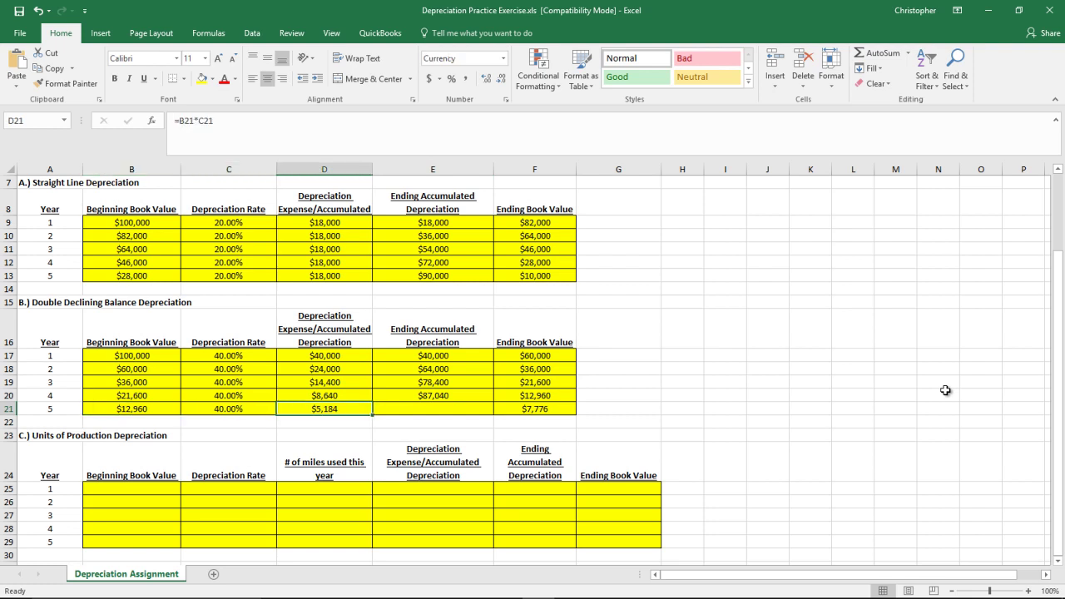
Calculate the year 5 ending accumulated depreciation in E21 as the prior year's balance plus this year's expense, using =E20+D21
key("Right")
type("=")
key("Up")
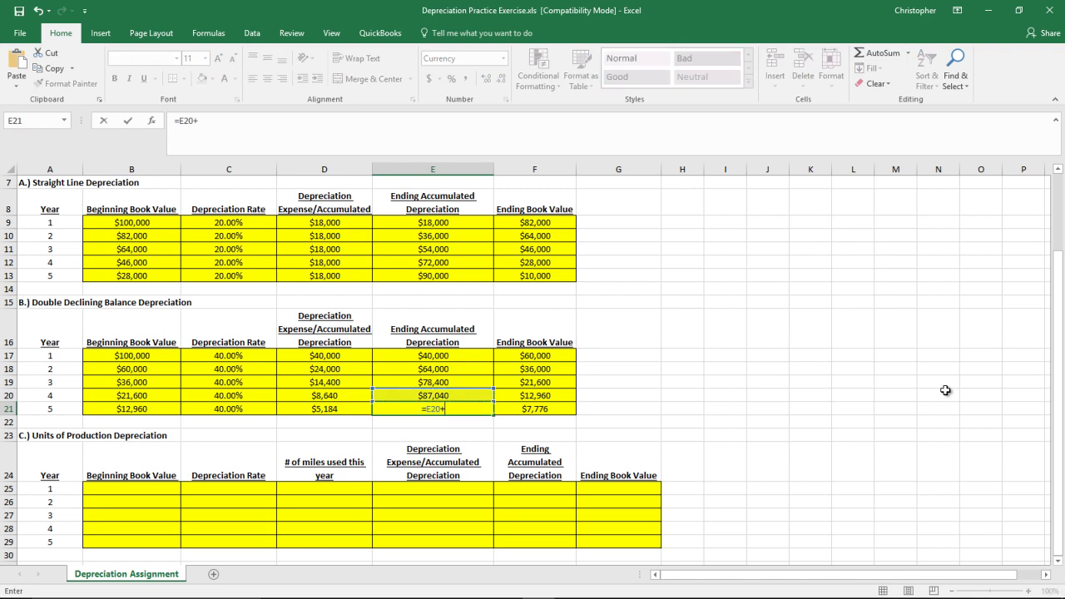
type("+")
key("Left")
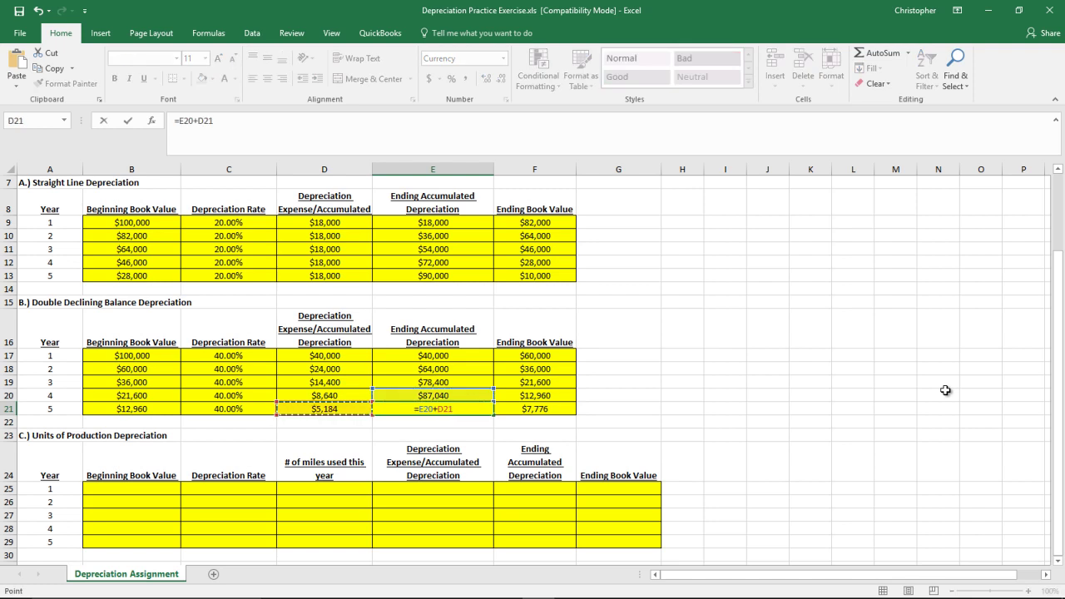
key("Return")
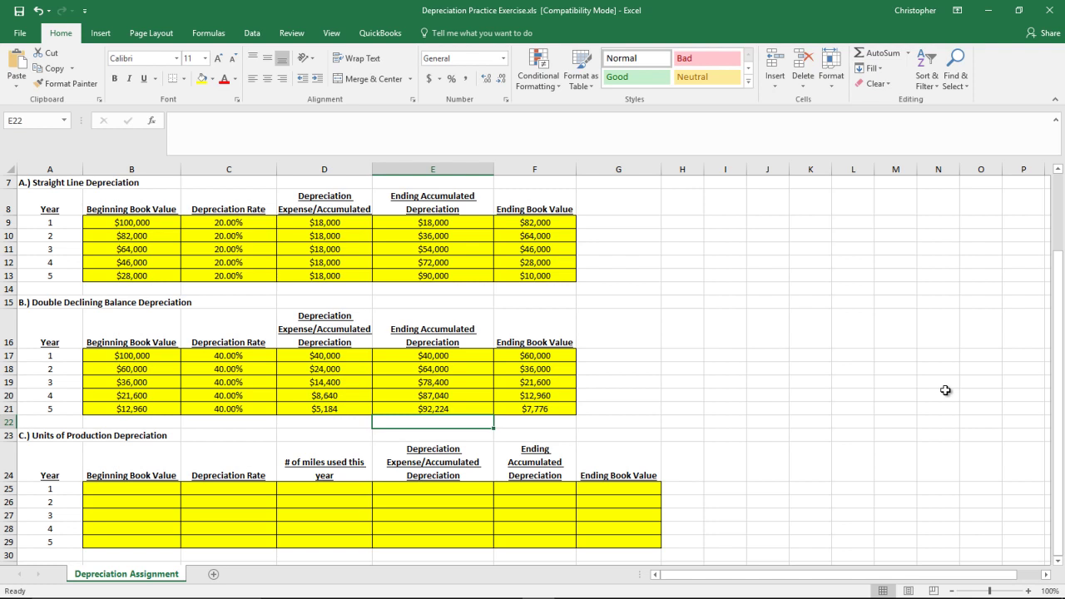
key("Up")
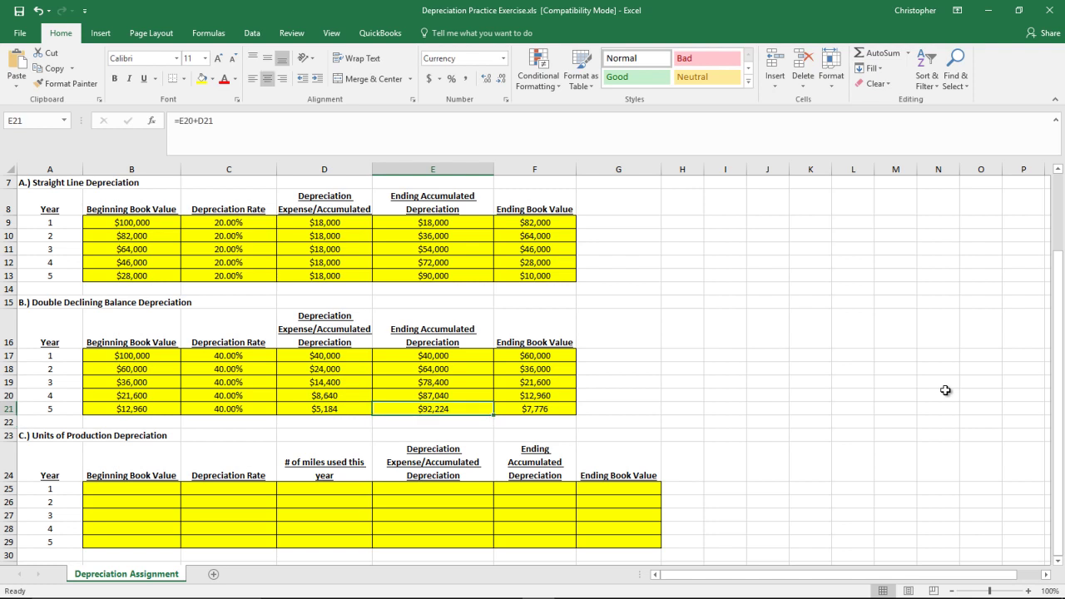
Replace the year 5 double-declining depreciation expense formula in D21 with 2960 and check the row's accumulated depreciation and ending book value
key("Right")
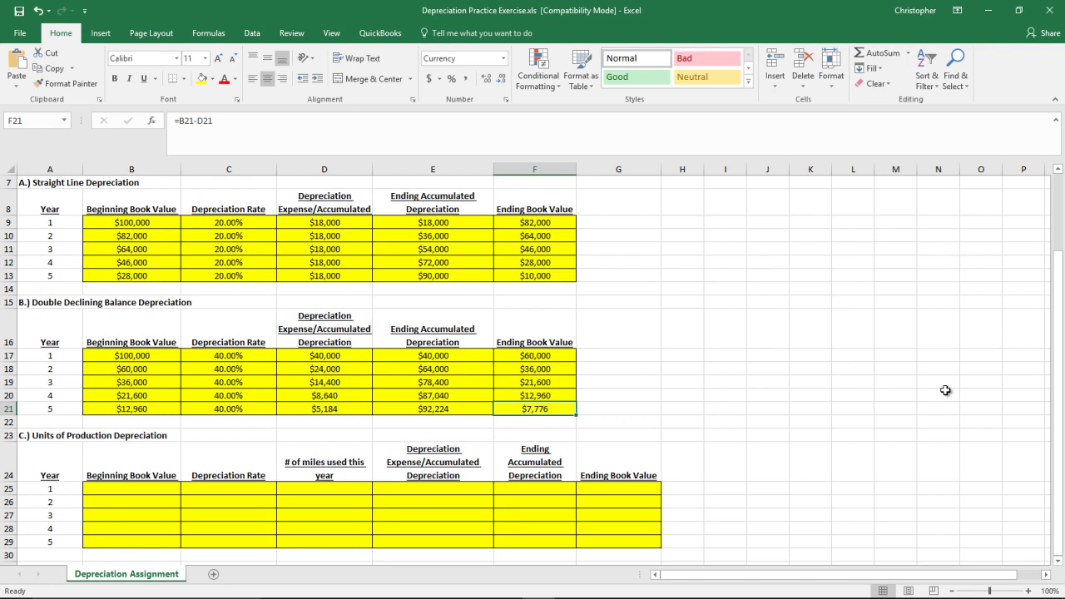
key("Up")
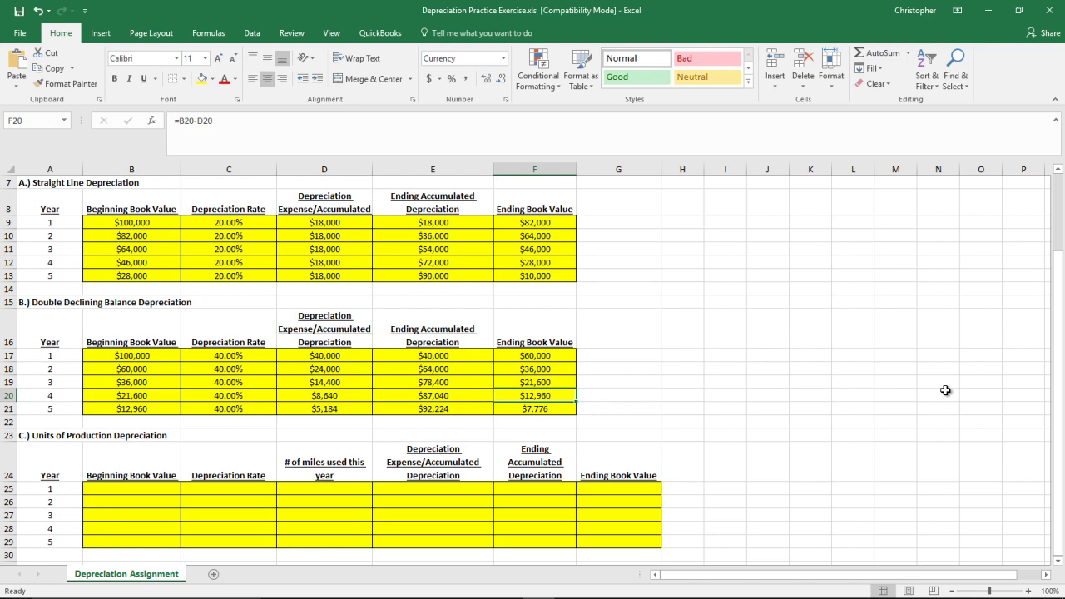
key("Down")
key("Left")
key("Left")
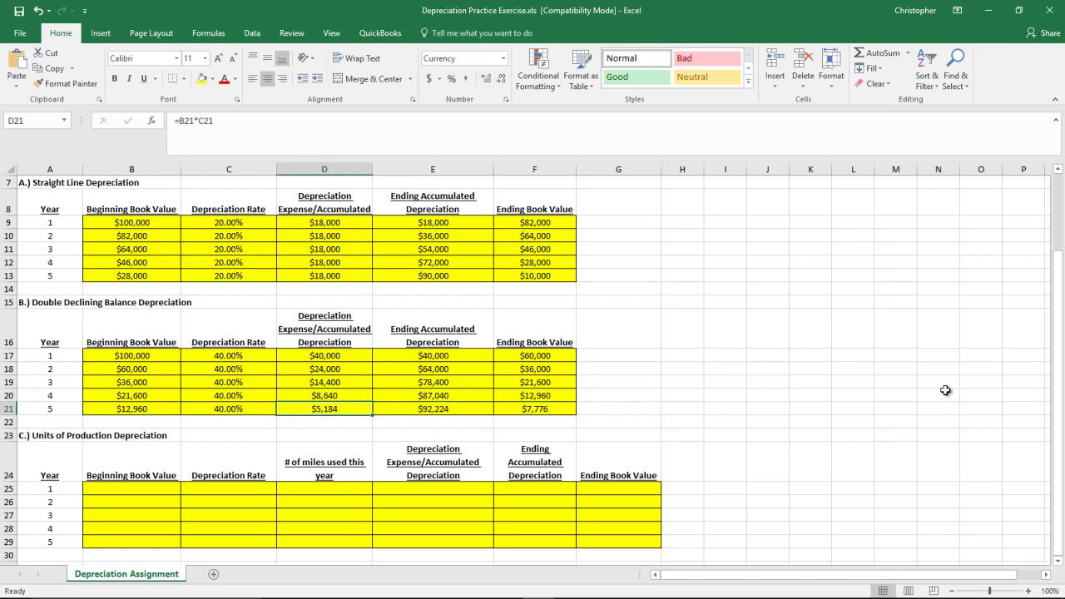
type("2960")
key("Return")
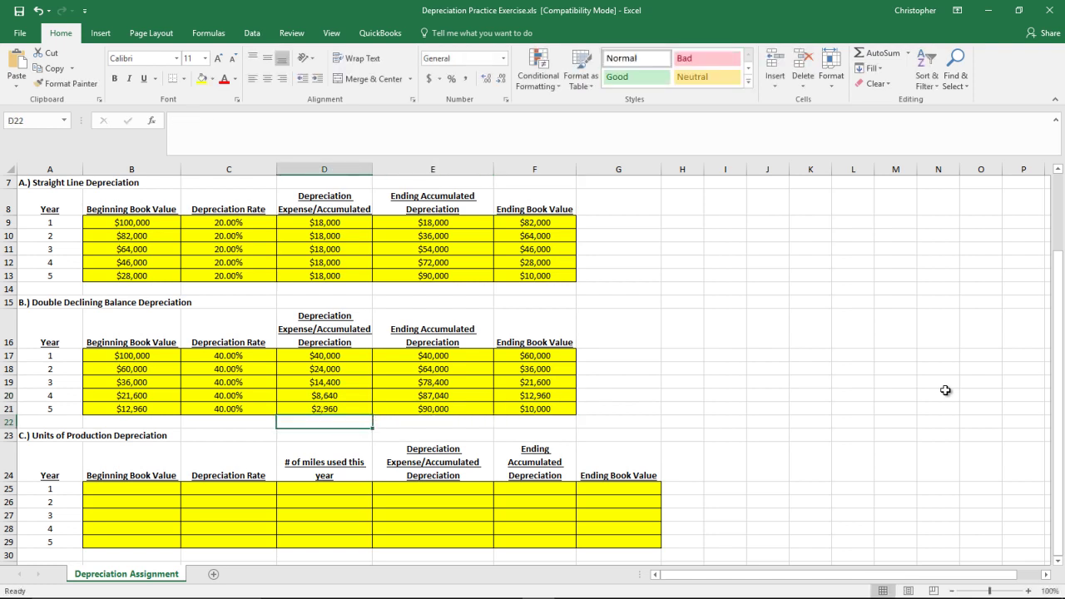
key("Up")
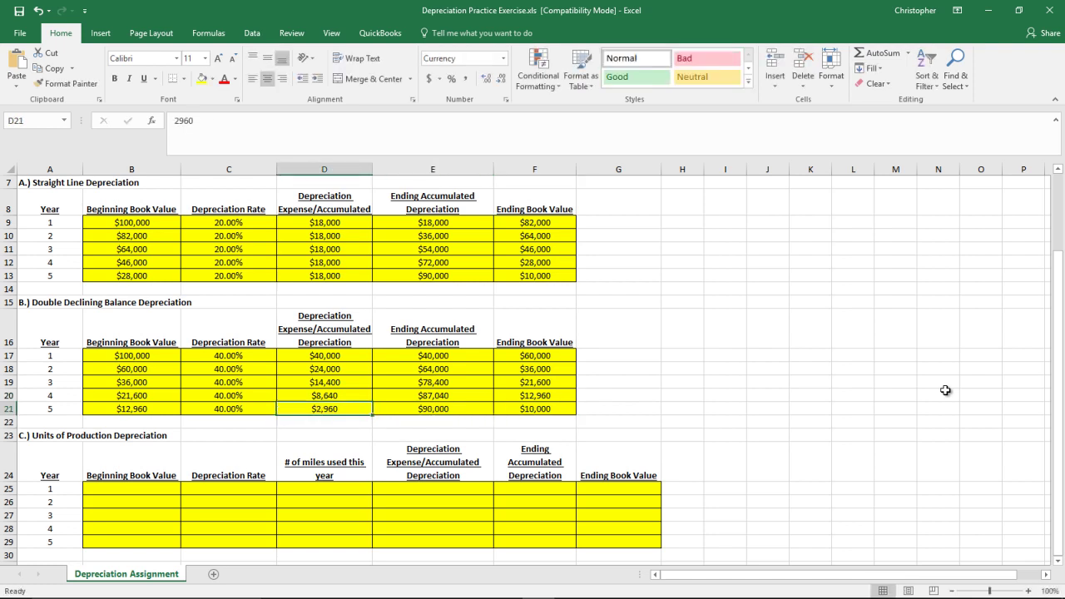
key("Left")
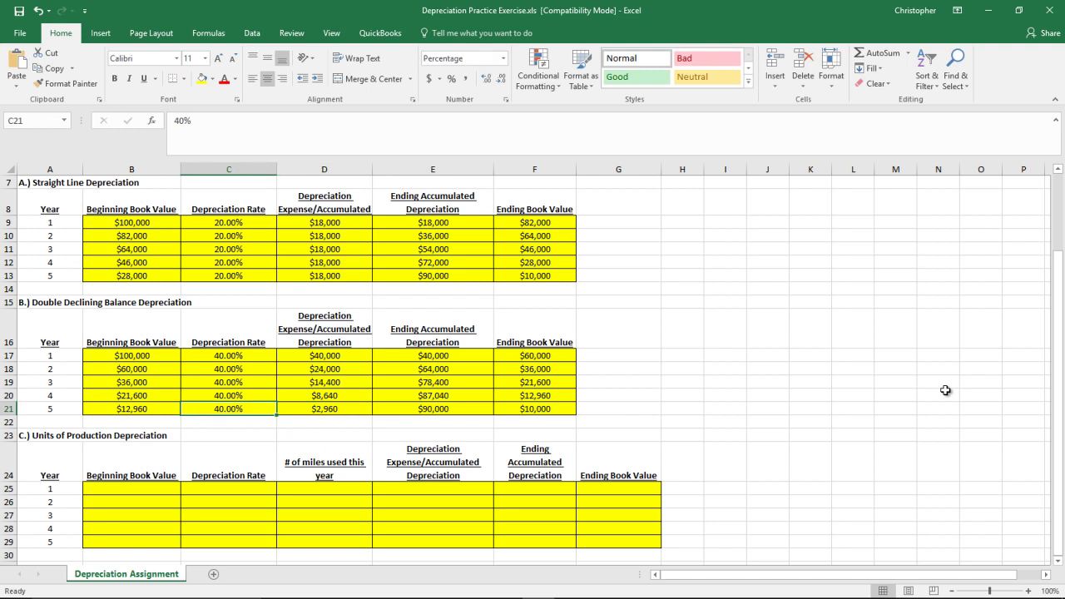
key("Right")
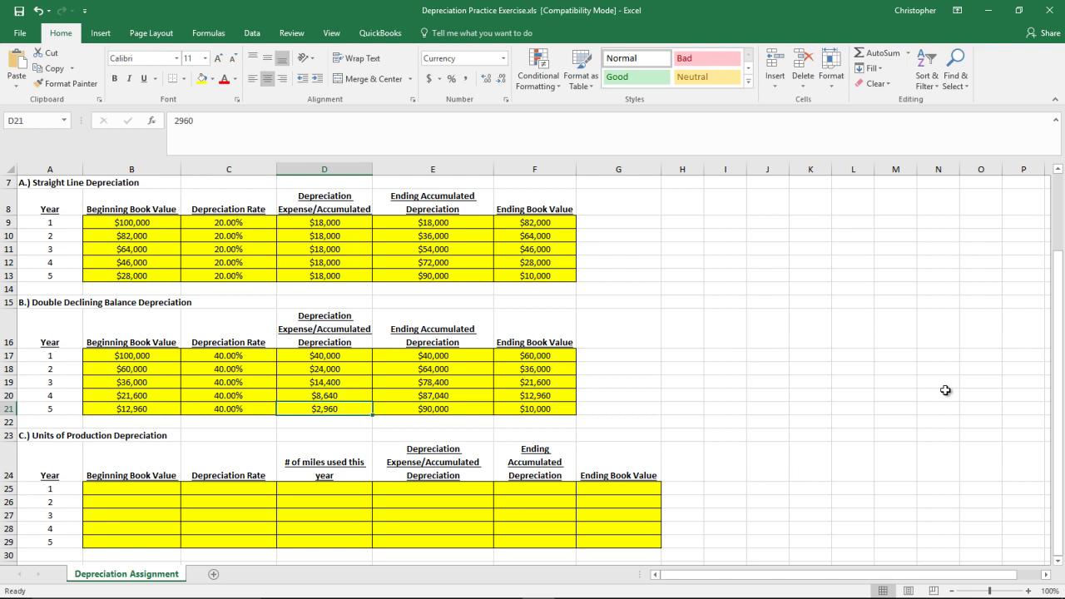
key("Right")
key("Right")
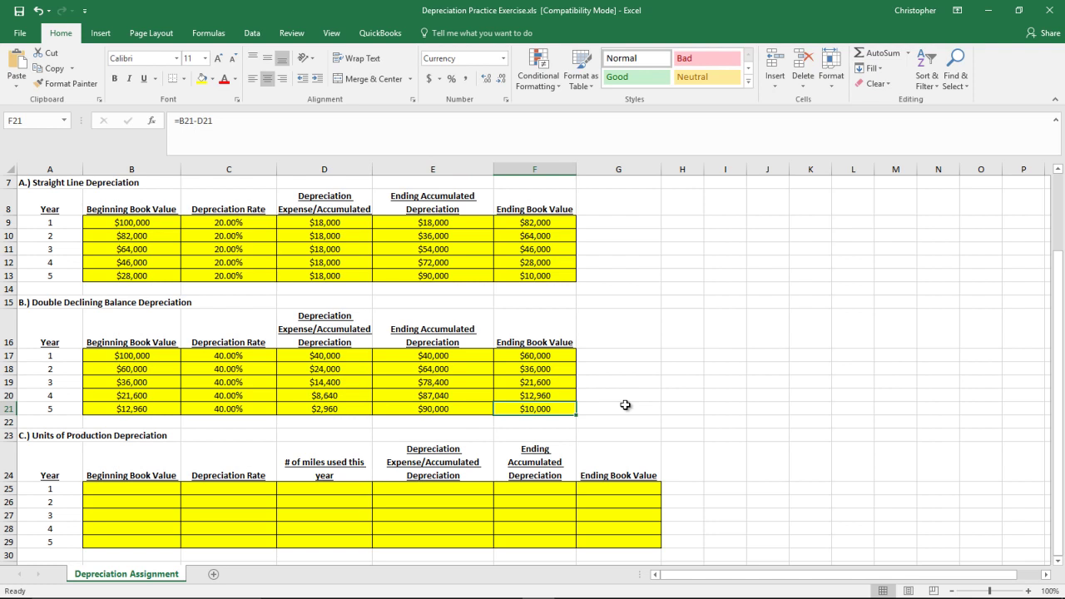
Enter 100000 as the year 1 beginning book value in B25 of the units of production table
scroll(625, 405, "down", 1)
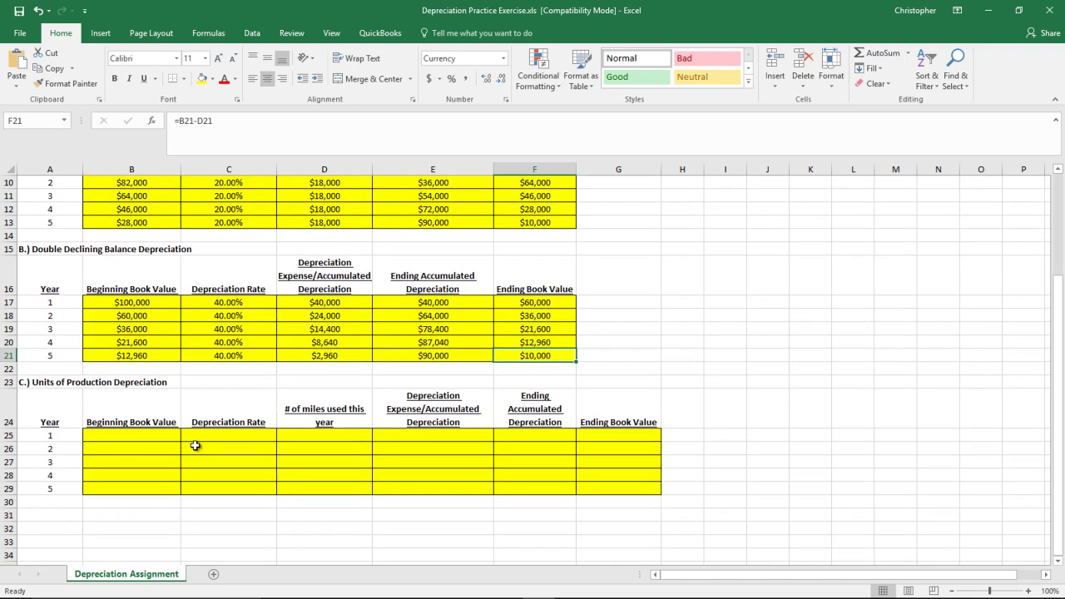
left_click(152, 440)
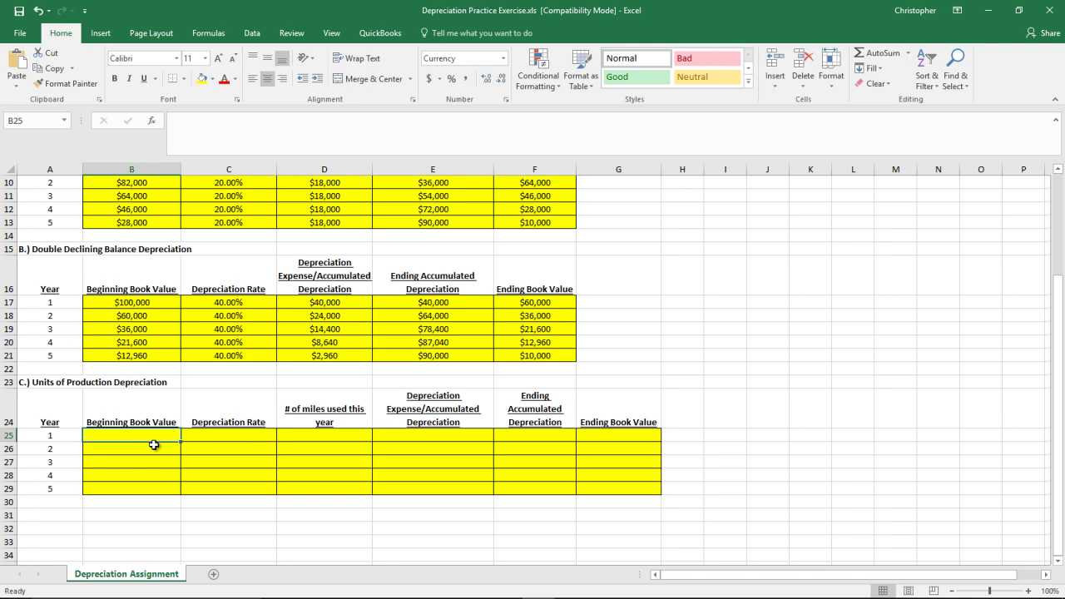
type("100000")
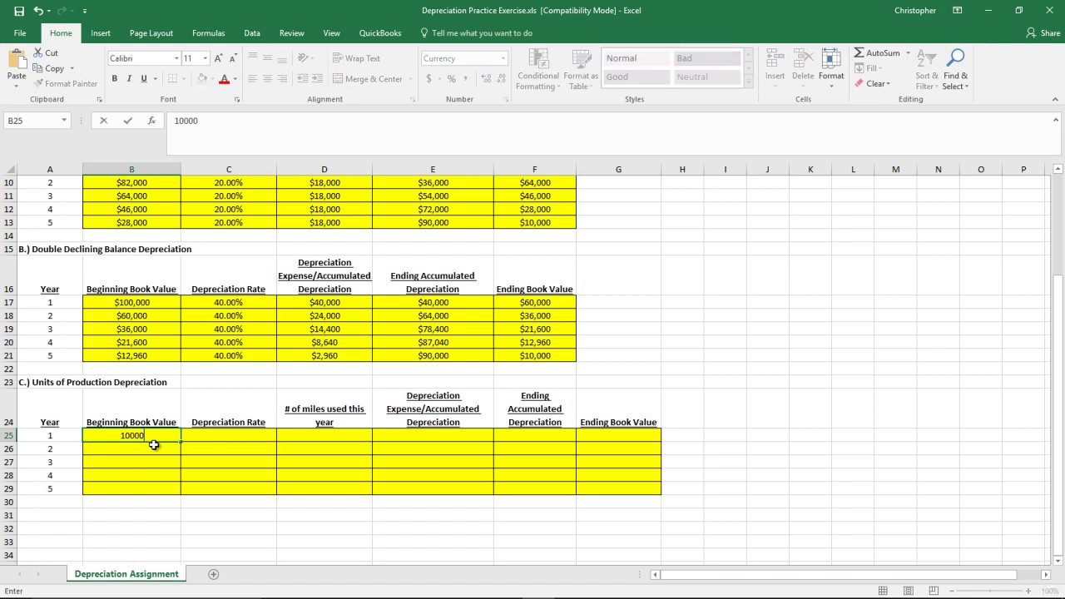
key("Return")
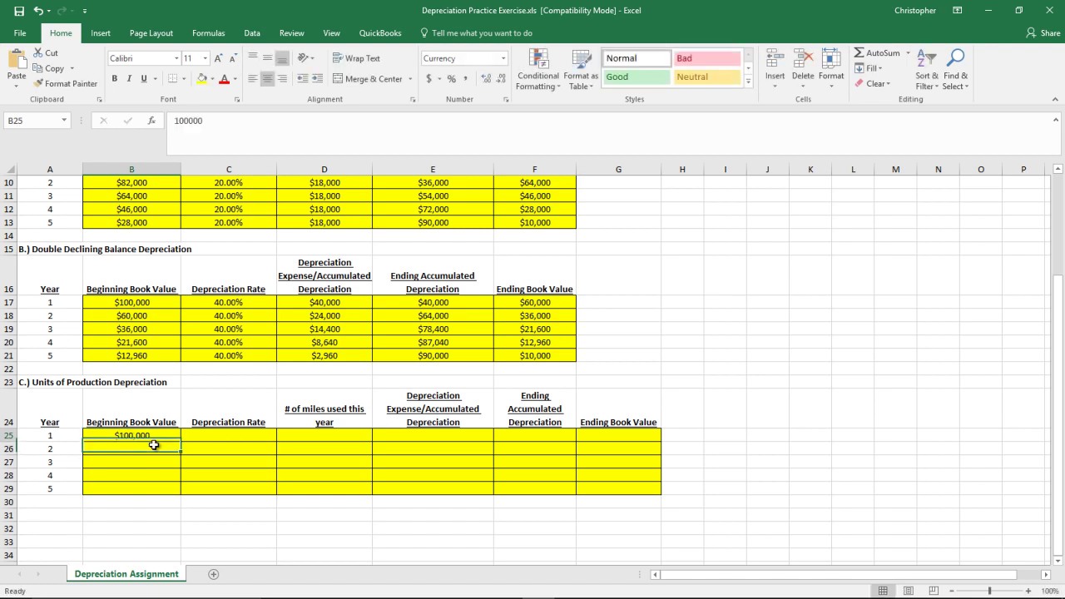
Calculate the units of production depreciation rate in C25 with =90000/2000000 and fill it down through year 5 in C29
key("Up")
key("Right")
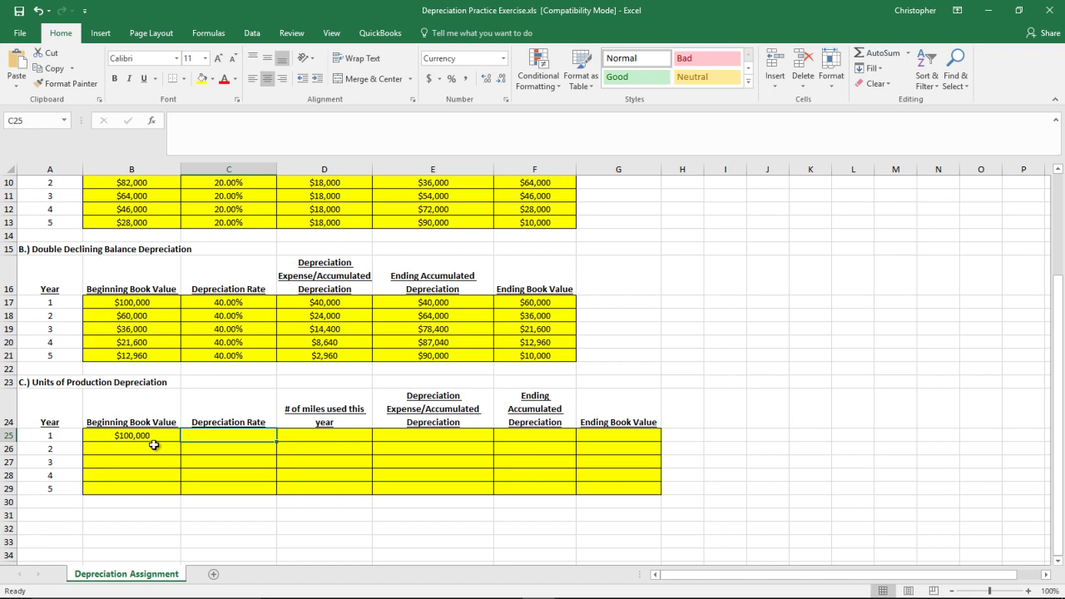
scroll(509, 348, "up", 3)
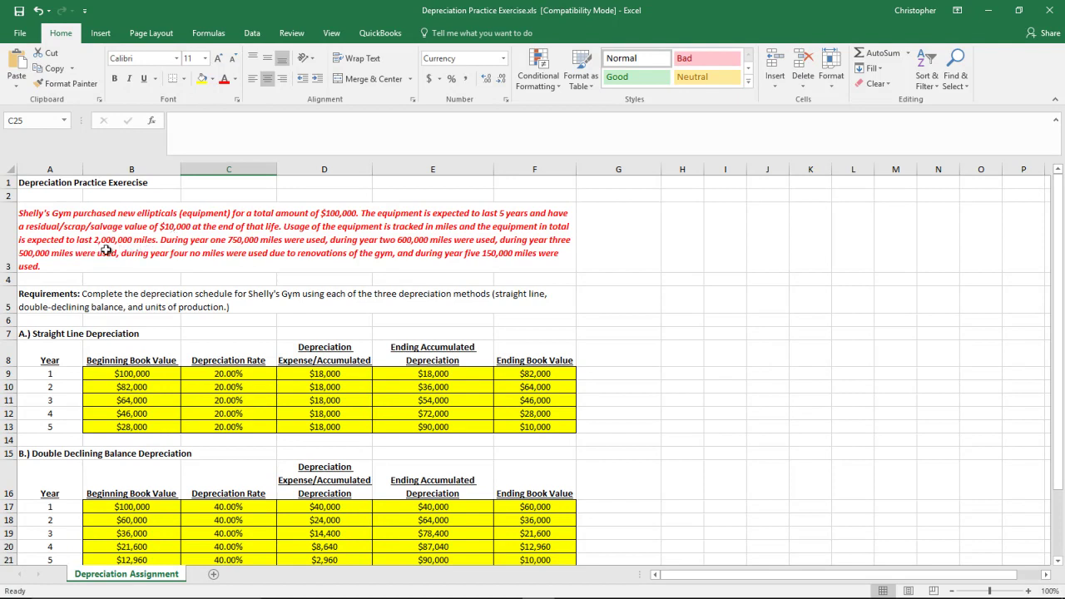
scroll(138, 242, "down", 6)
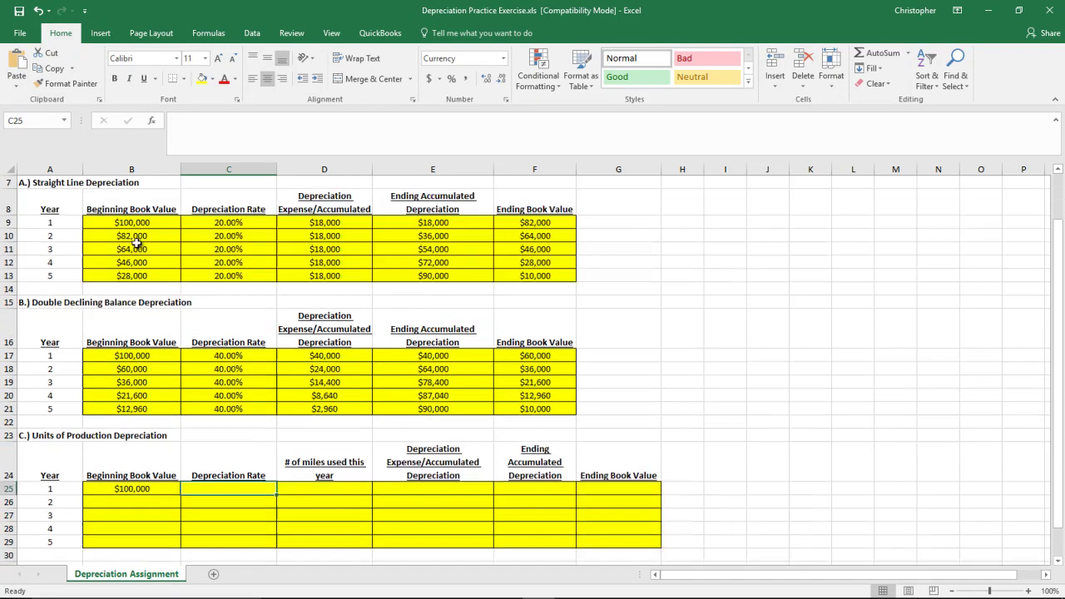
type("=90000/")
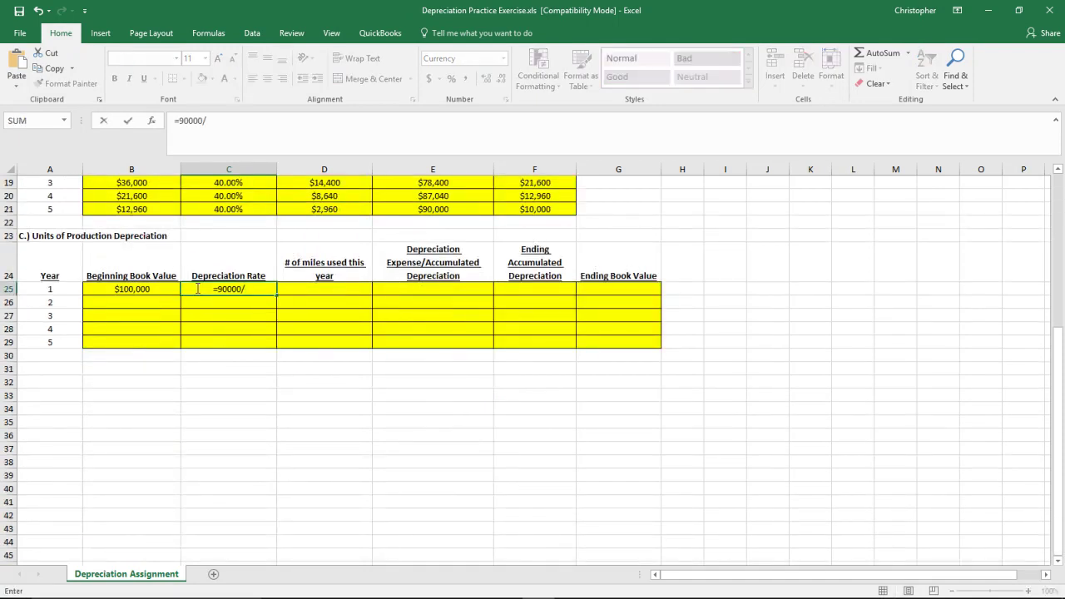
type("2000000")
key("Return")
left_click(197, 289)
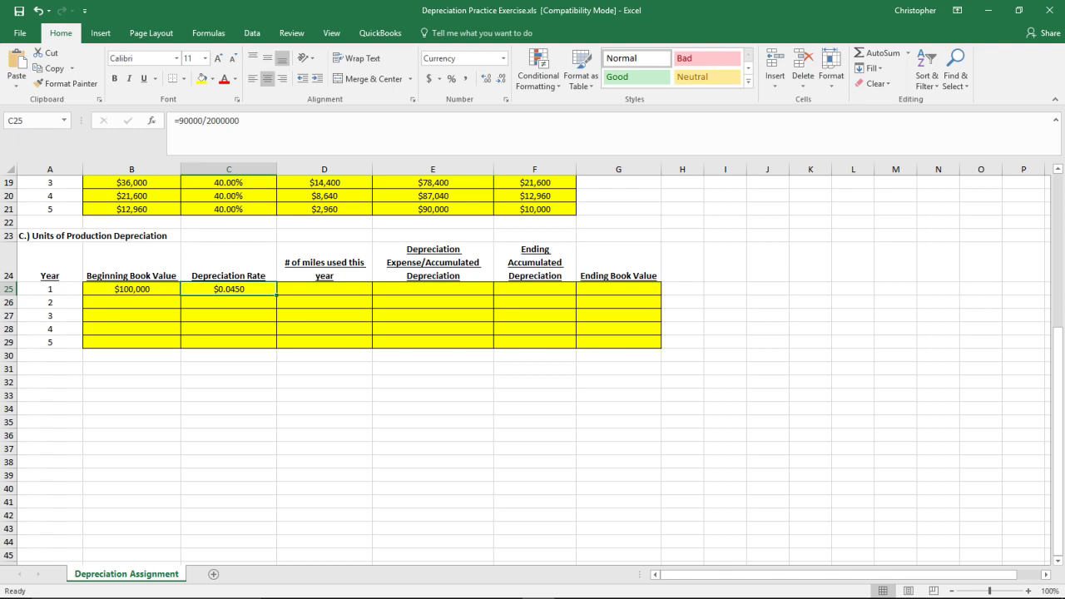
left_click(265, 290)
left_click_drag(277, 295, 262, 353)
Look up the year 1 mileage in the exercise text and enter 750,000 in D25
scroll(262, 353, "up", 1)
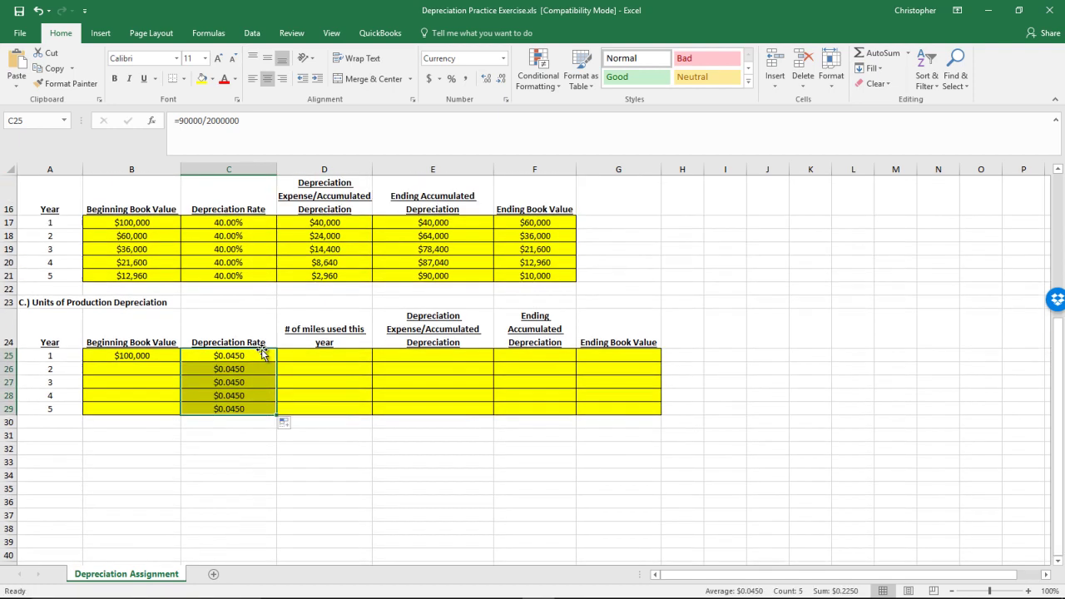
scroll(262, 352, "up", 1)
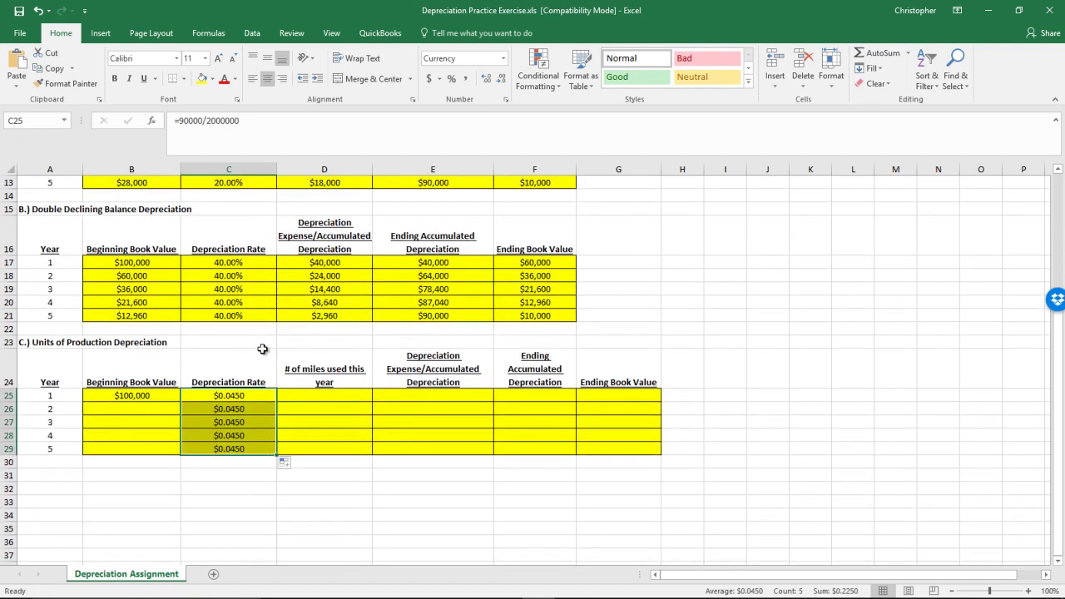
scroll(263, 350, "up", 4)
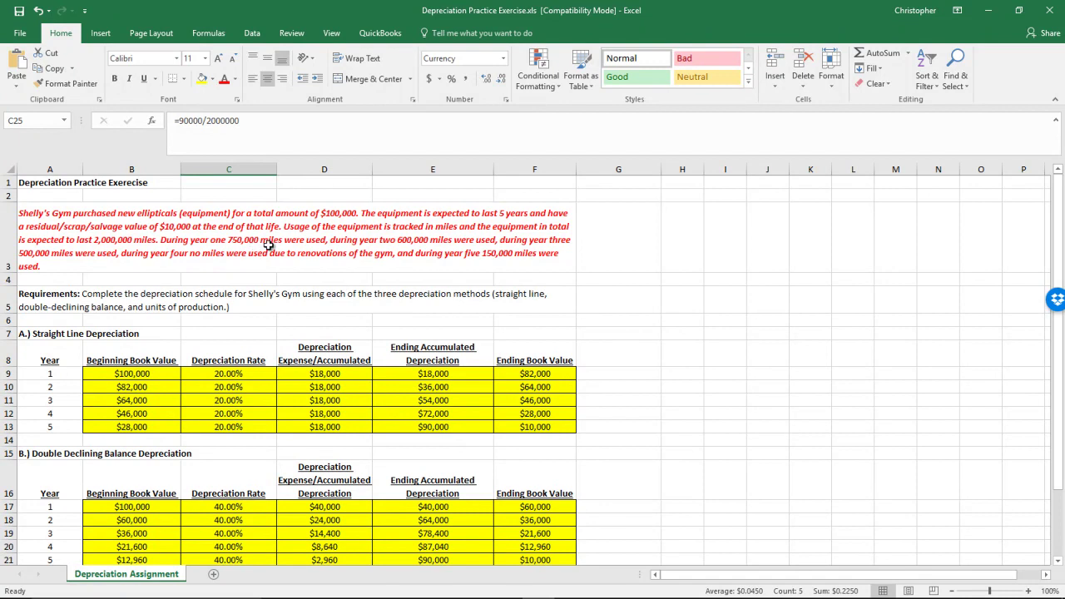
scroll(268, 245, "down", 3)
left_click(315, 436)
type("750,000")
key("Return")
Format the miles-used cells D25:D29 as Number with 0 decimal places and the thousands separator
scroll(472, 452, "up", 3)
scroll(471, 451, "down", 3)
left_click_drag(315, 436, 312, 489)
right_click(311, 489)
left_click(366, 495)
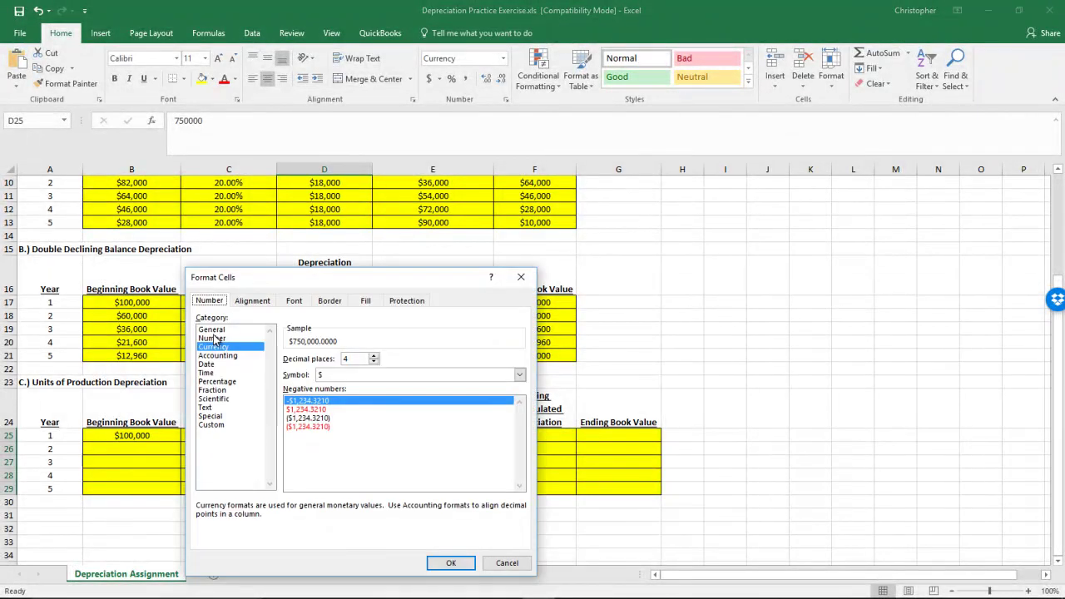
left_click(213, 338)
left_click(373, 363)
left_click(373, 362)
left_click(373, 362)
left_click(374, 362)
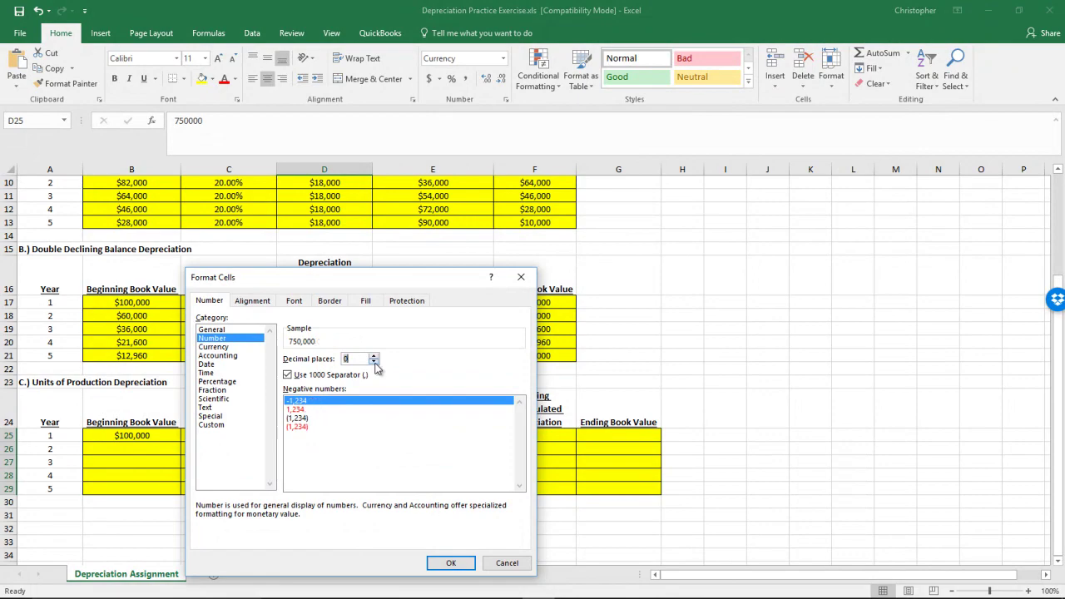
left_click(456, 570)
Look up the year 2 mileage in the exercise text and enter 600,000 in D26
scroll(469, 447, "up", 3)
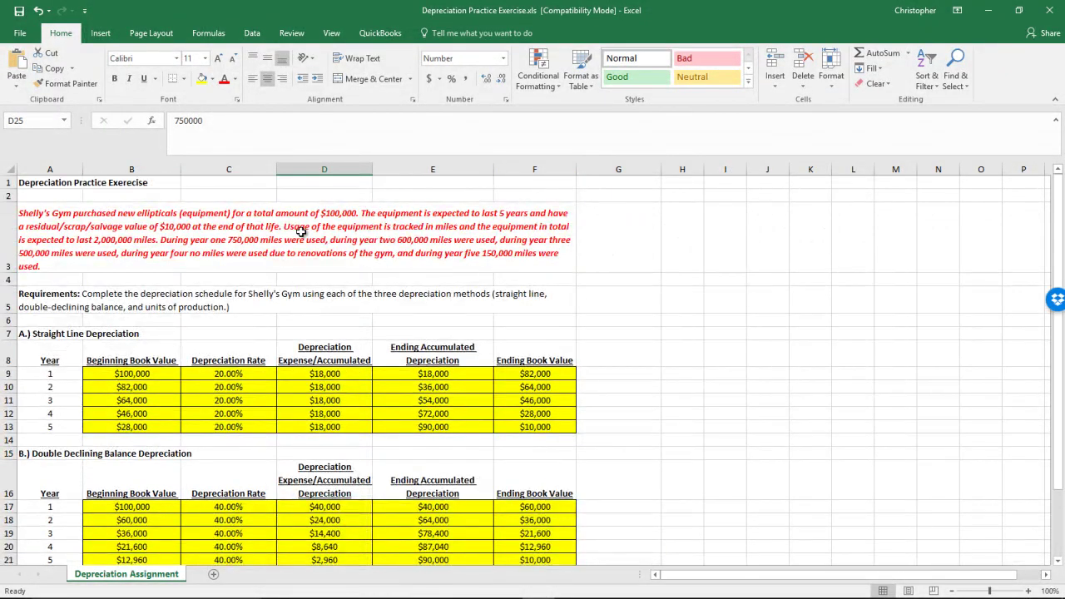
scroll(420, 245, "down", 3)
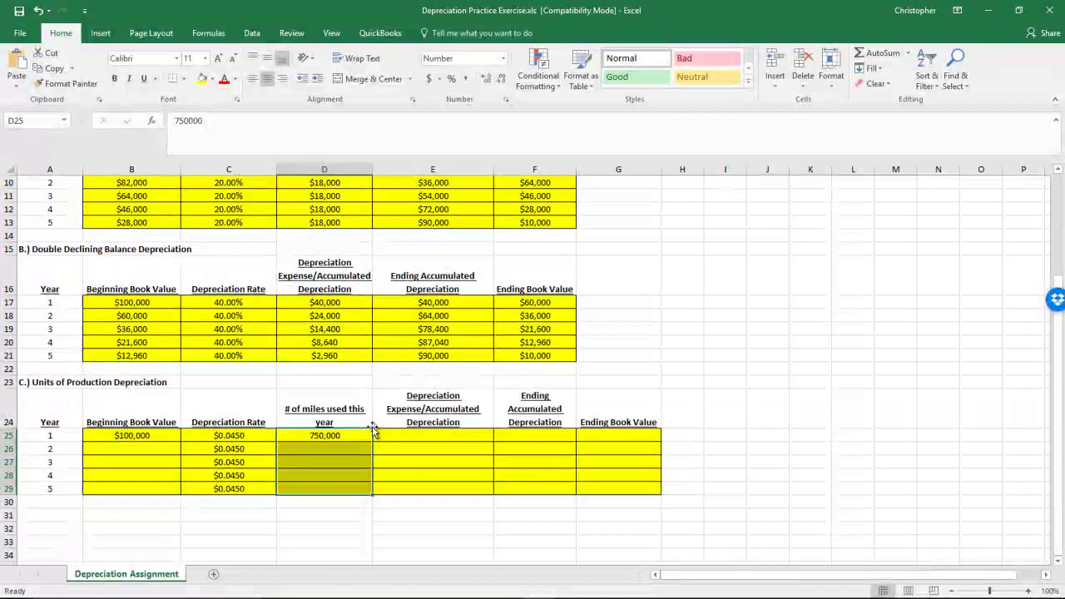
left_click(333, 449)
type("600,000")
key("Return")
Enter the miles used from the exercise text as 500,000 for year 3 in D27 and 0 for year 4 in D28
scroll(417, 439, "up", 3)
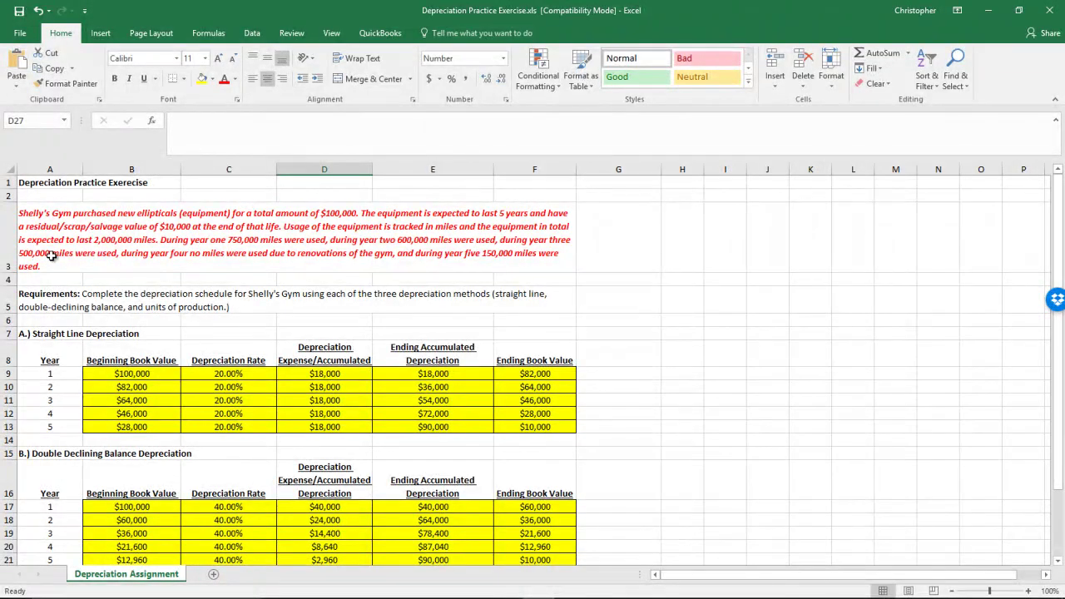
scroll(219, 288, "down", 4)
type("500,000")
key("Return")
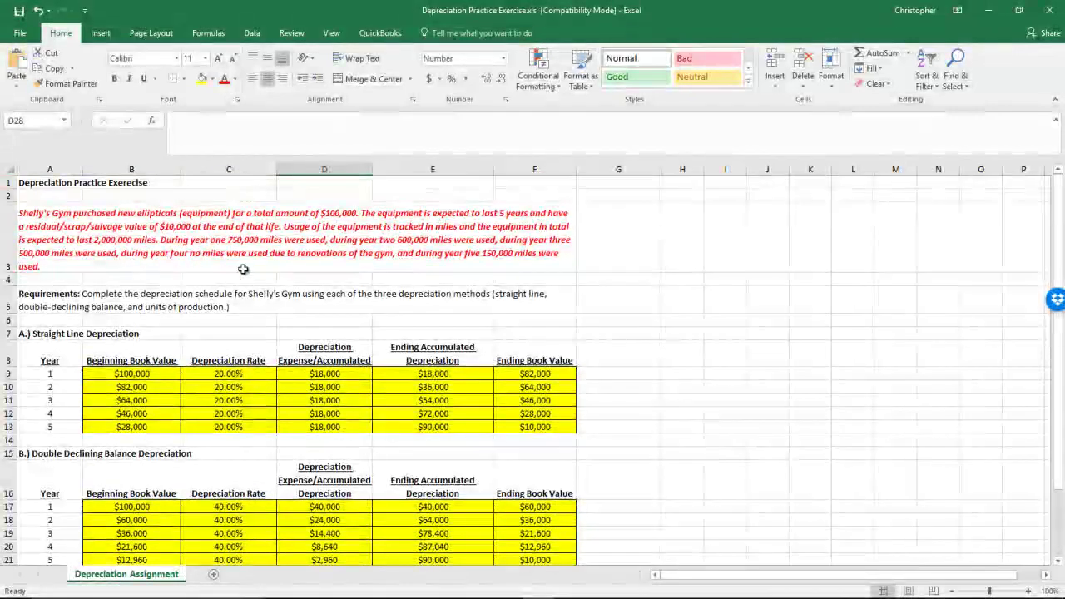
scroll(304, 266, "down", 4)
type("0")
key("Return")
Enter 150,000 as the year 5 miles used in D29 and check the total of the miles in D25:D29
scroll(304, 266, "up", 4)
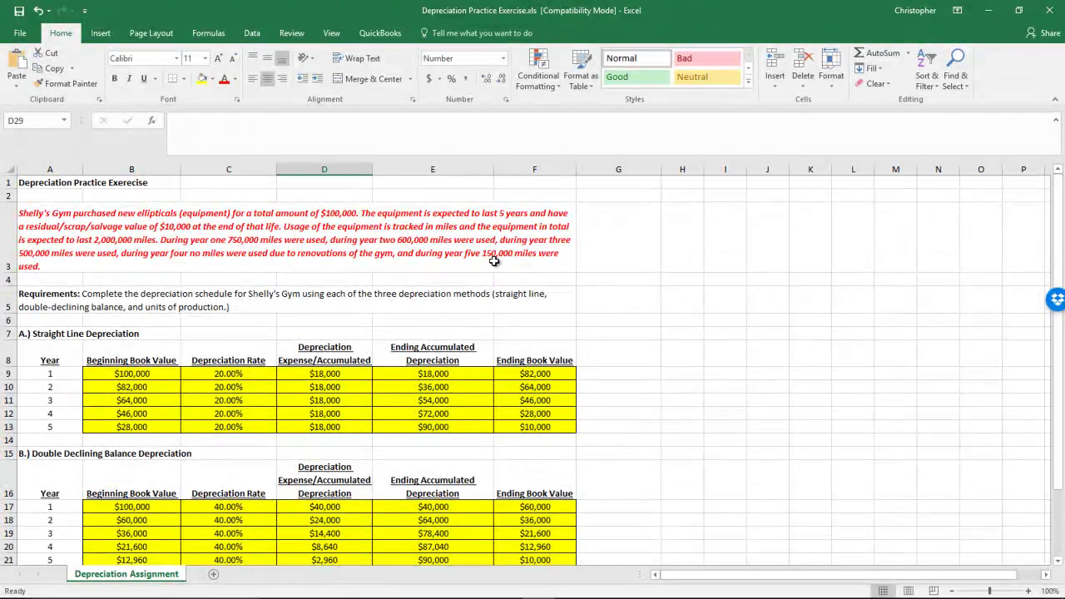
scroll(494, 262, "down", 4)
type("150,")
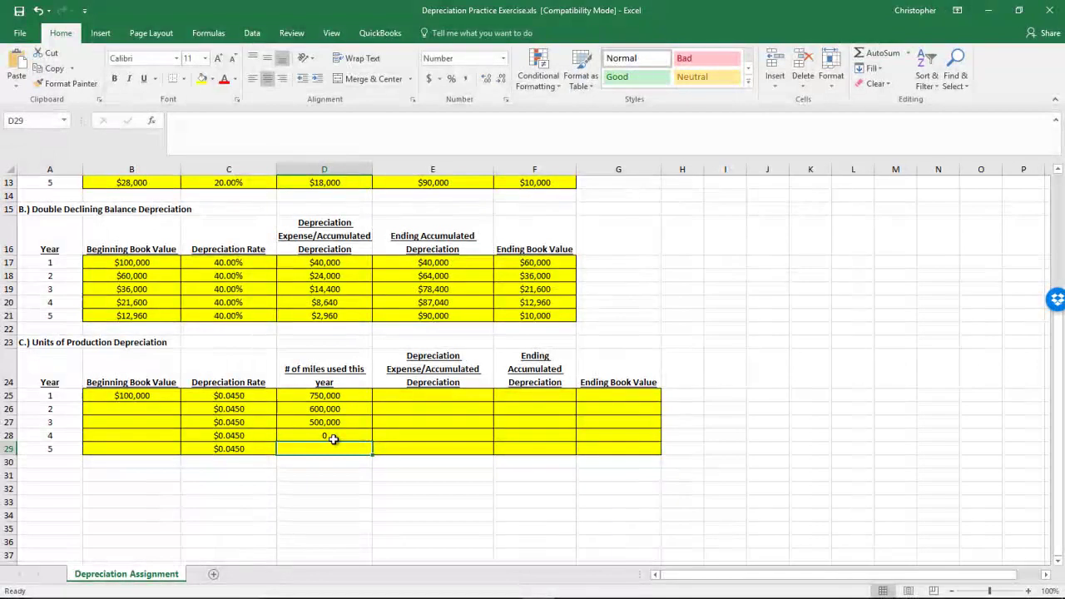
type("0000")
key("Return")
left_click(325, 393)
left_click_drag(325, 422, 324, 448)
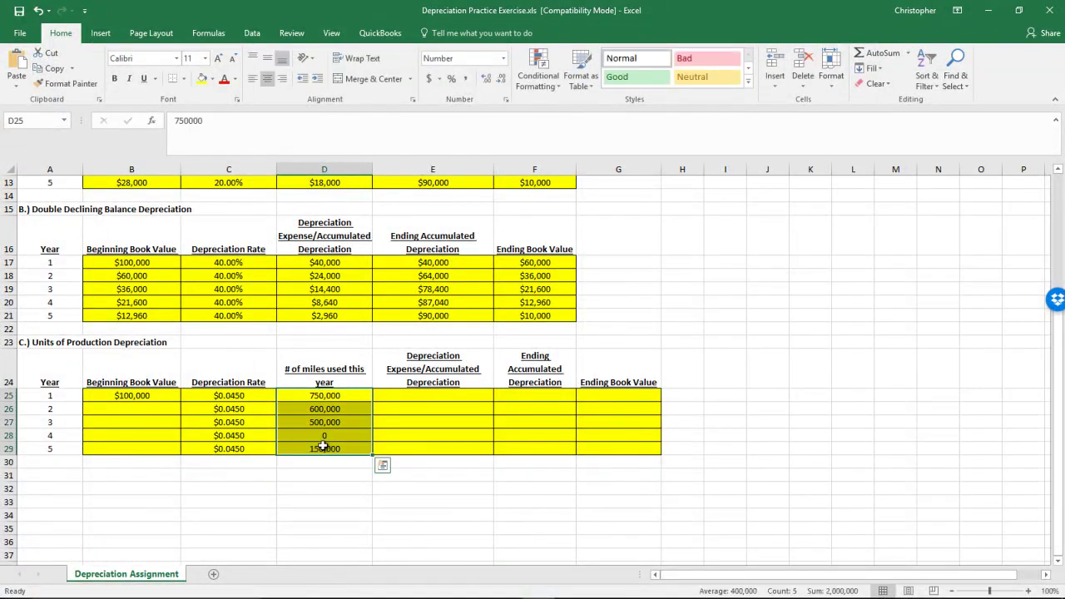
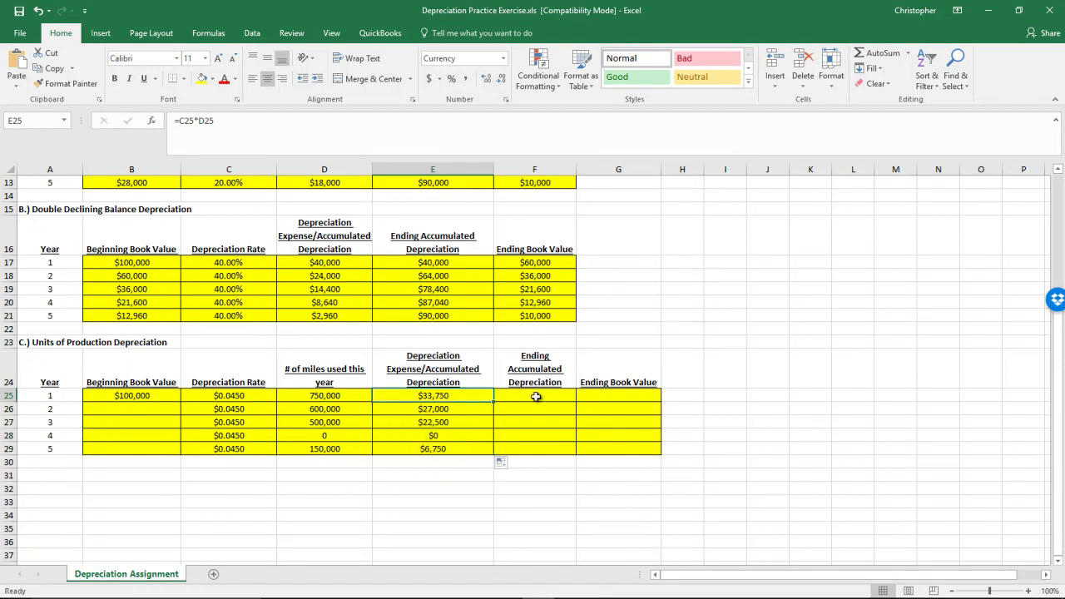
Set the year 1 ending accumulated depreciation in F25 equal to that year's depreciation expense with =E25
key("Down")
key("Down")
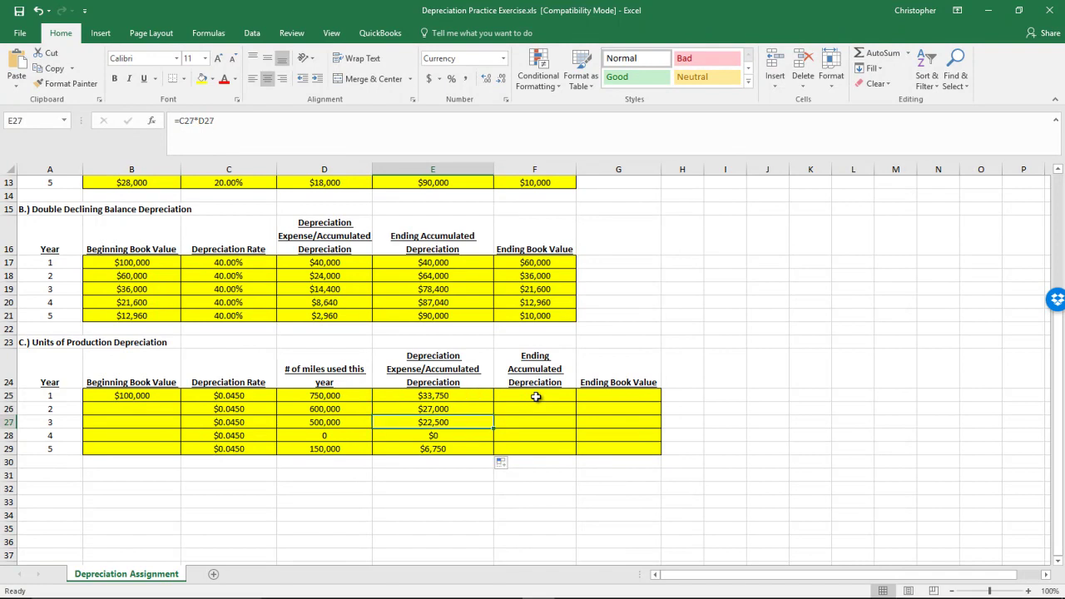
key("Down")
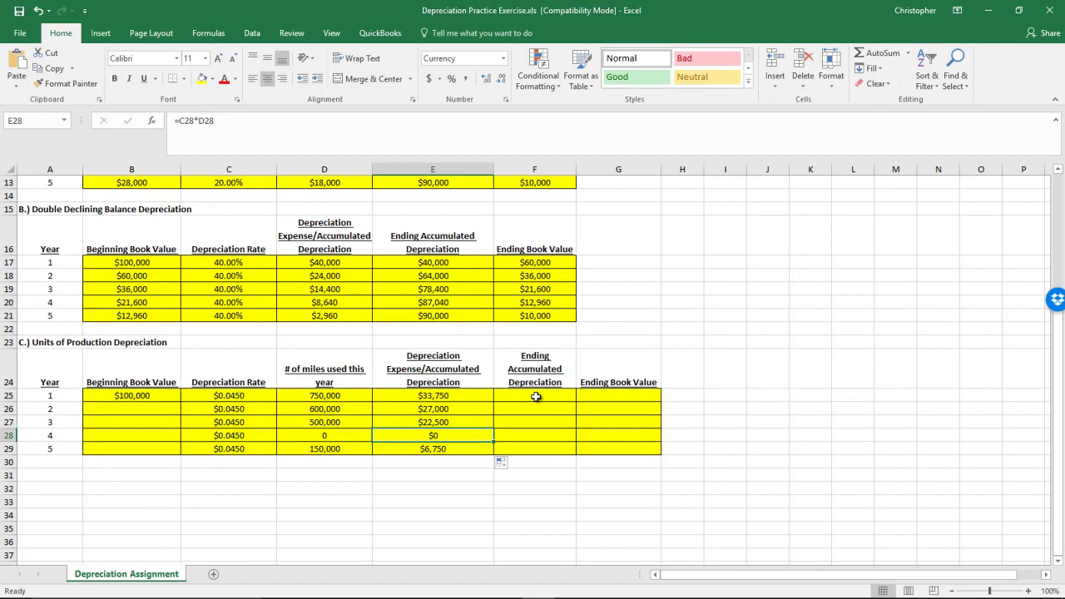
key("Right")
key("Up")
key("Up")
key("Up")
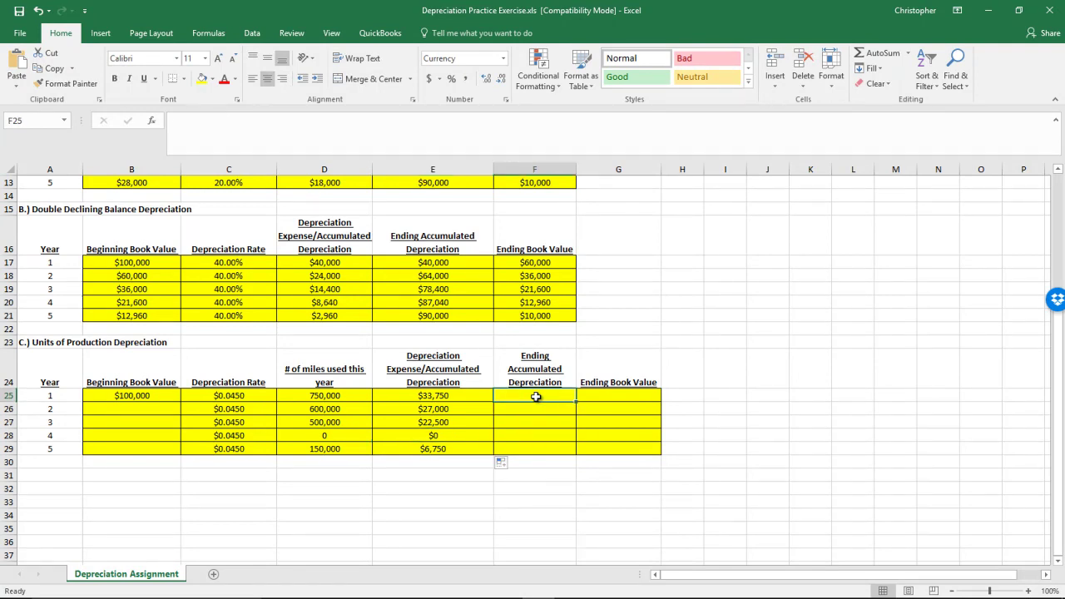
type("=")
key("Left")
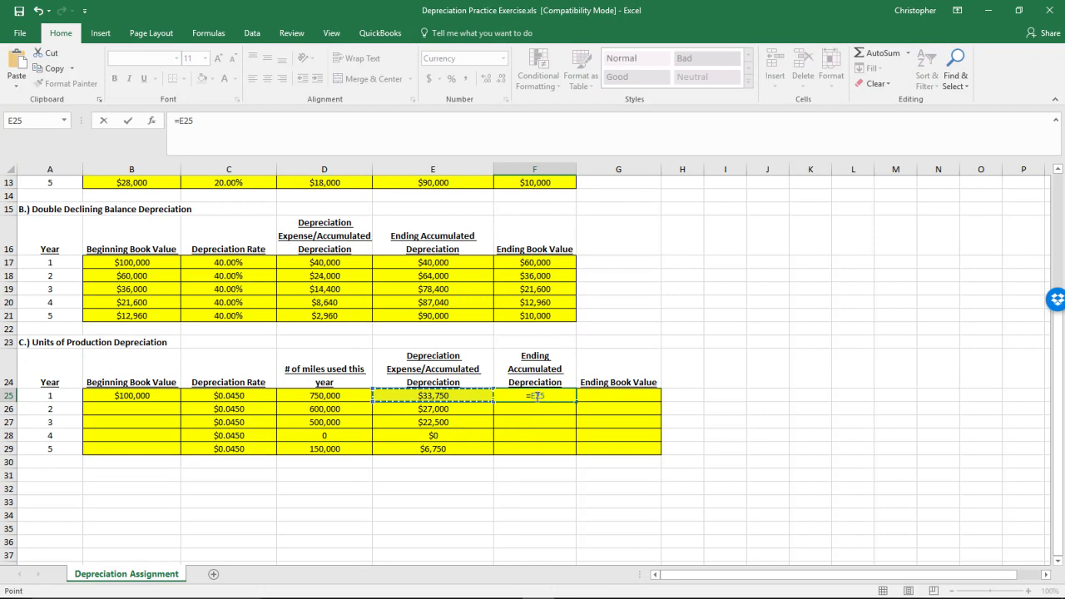
key("Return")
Calculate ending accumulated depreciation for years 2 and 3 by entering =F25+E26 in F26 and =F26+E27 in F27
type("=")
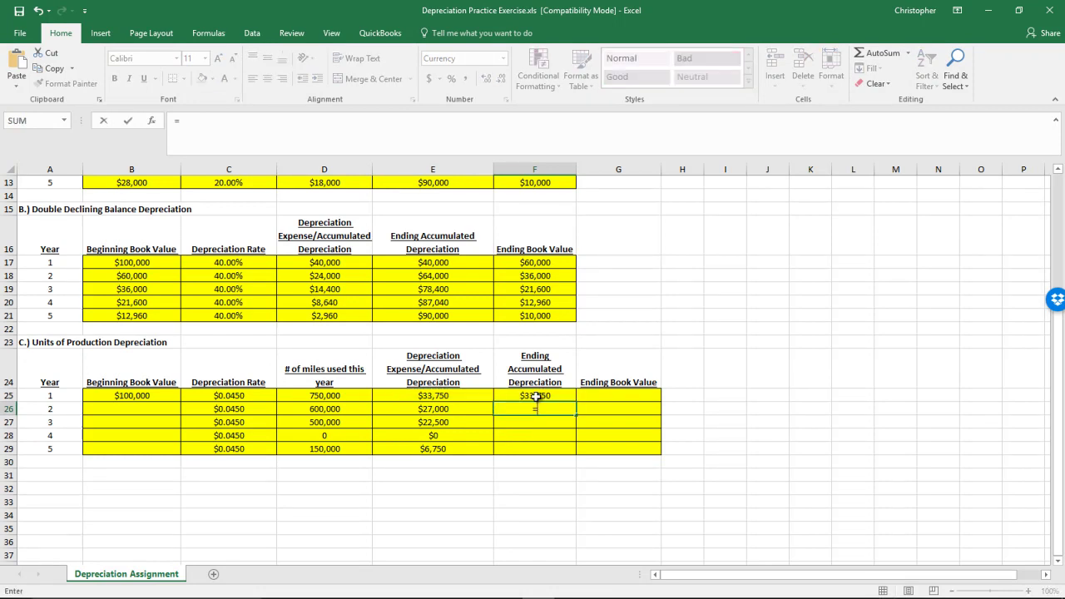
key("Up")
type("+")
key("Left")
key("Return")
type("=")
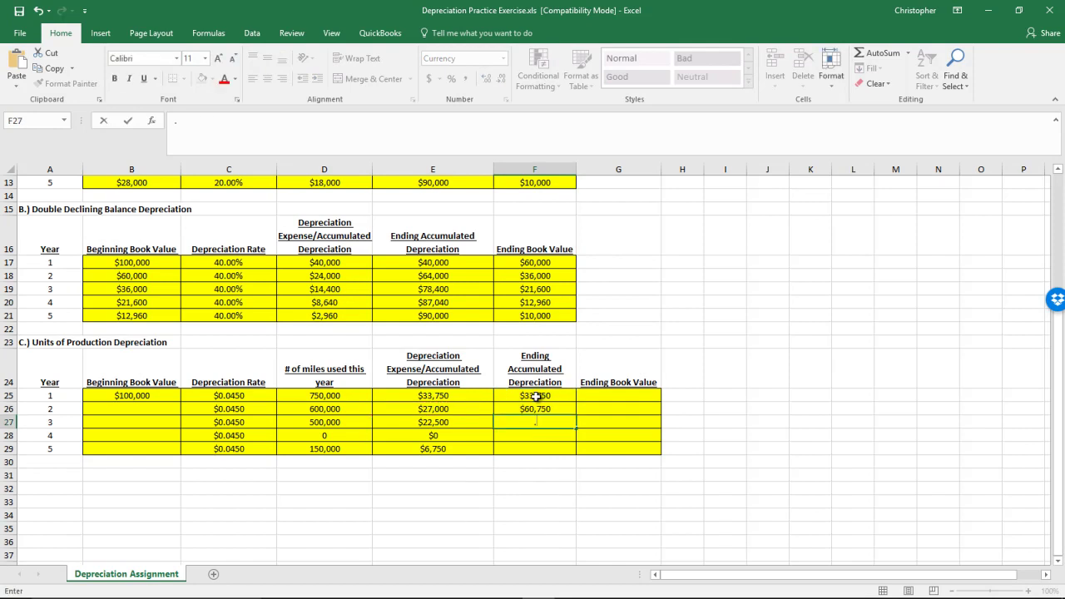
key("Up")
type("+")
key("Left")
key("Return")
Calculate ending accumulated depreciation for years 4 and 5 by entering =F27+E28 in F28 and =F28+E29 in F29
type("=")
key("Up")
type("+")
key("Left")
key("Return")
type("=")
key("Up")
type("+")
key("Left")
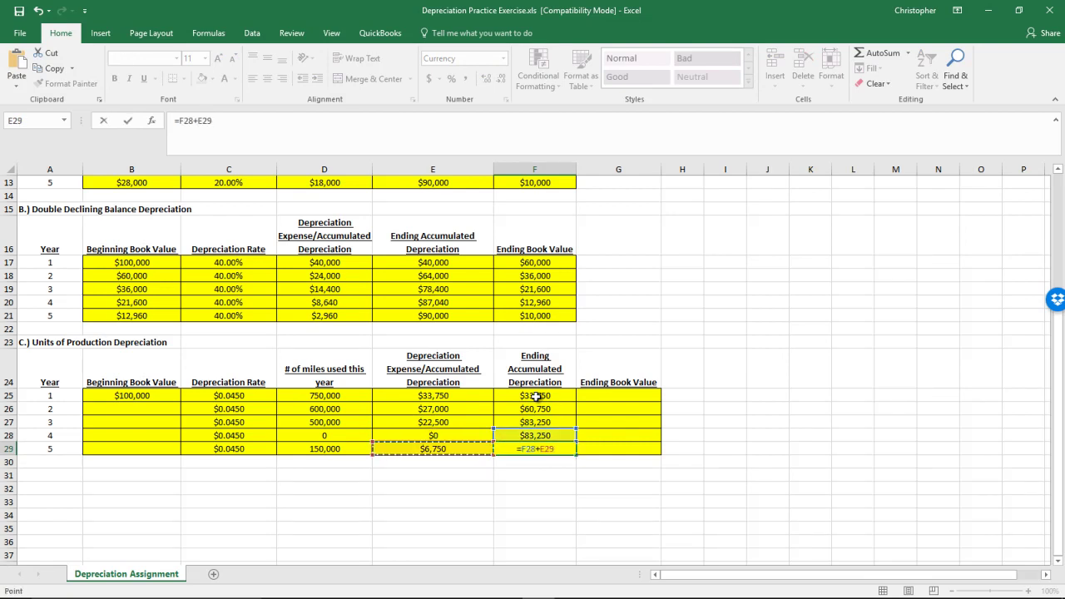
key("ctrl+Return")
Calculate the year 1 ending book value of the units of production table with =B25-E25 in G25
key("Up")
key("Up")
key("Up")
key("Up")
key("Right")
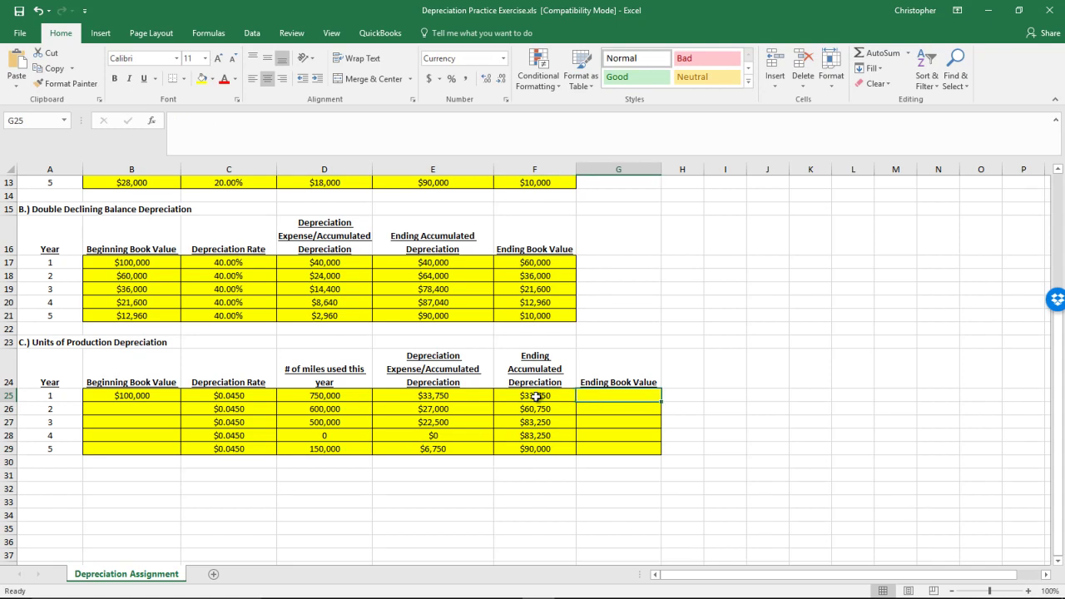
type("=")
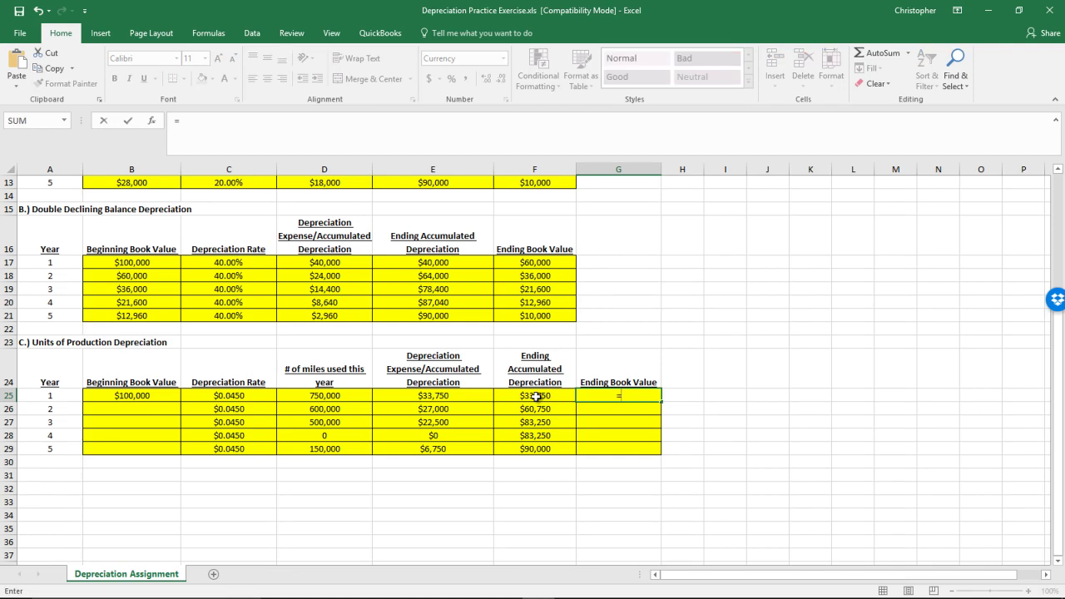
key("Left")
key("Left")
key("Left")
key("Left")
key("Left")
key("Left")
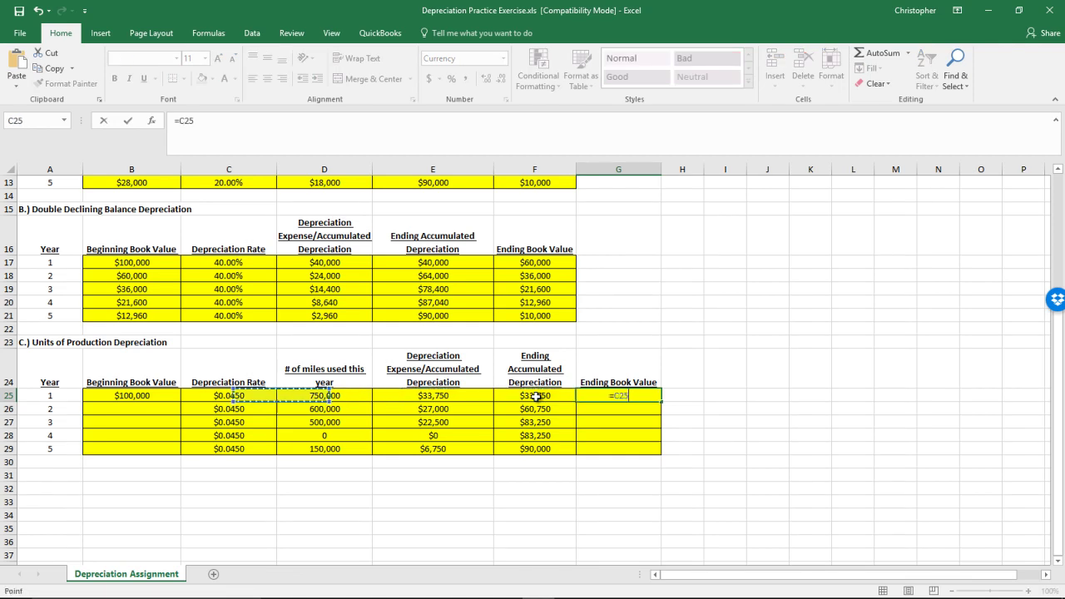
key("Right")
type("-")
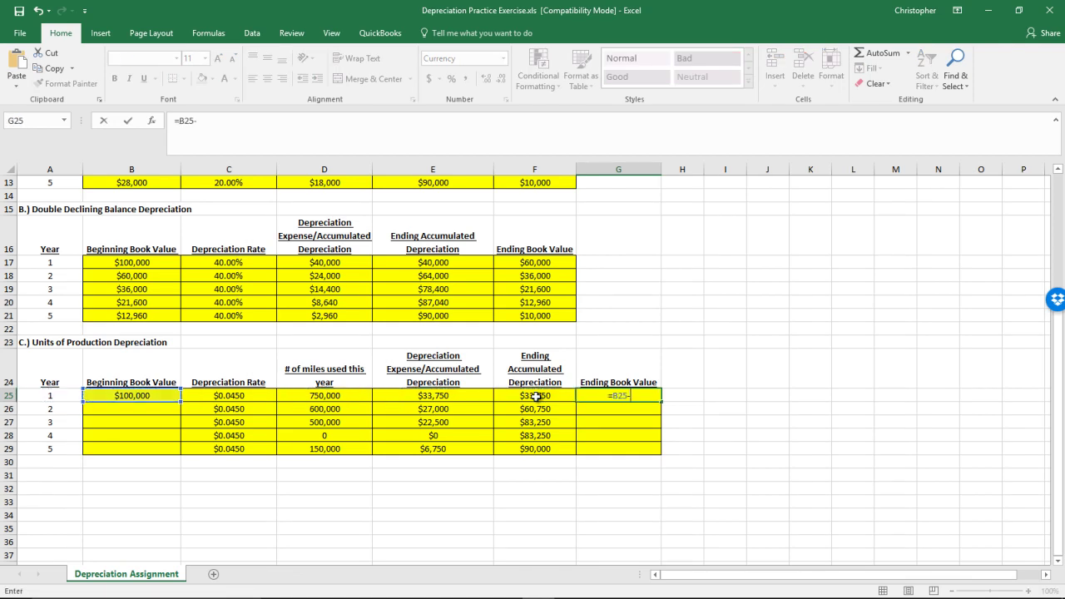
key("Left")
key("Left")
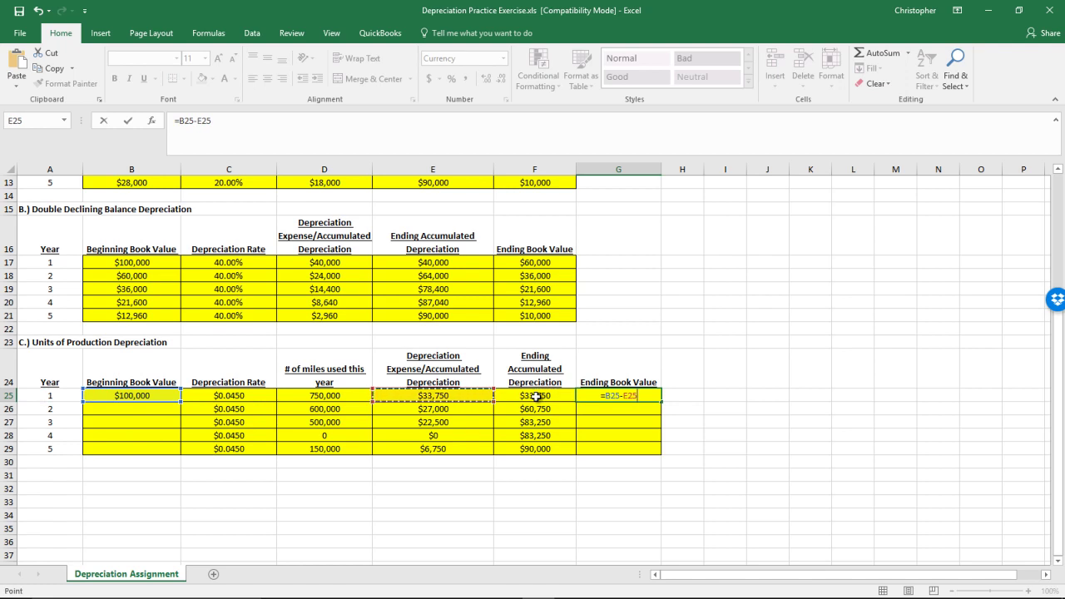
key("Return")
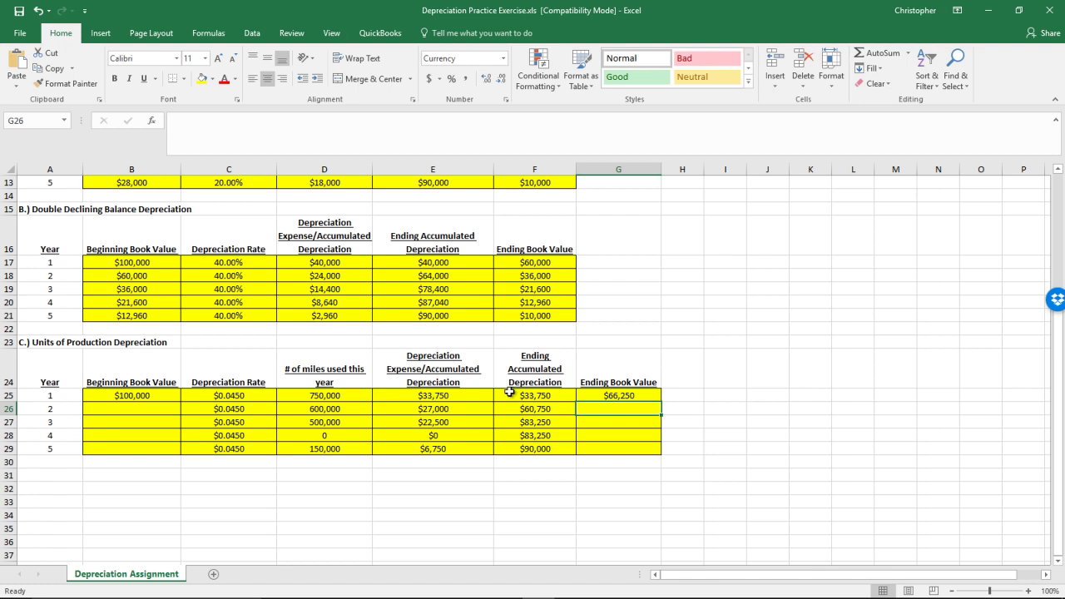
Link the year 2 beginning book value to the prior ending book value with =G25 in B26, and fill the formula down through B29
left_click(149, 409)
type("=")
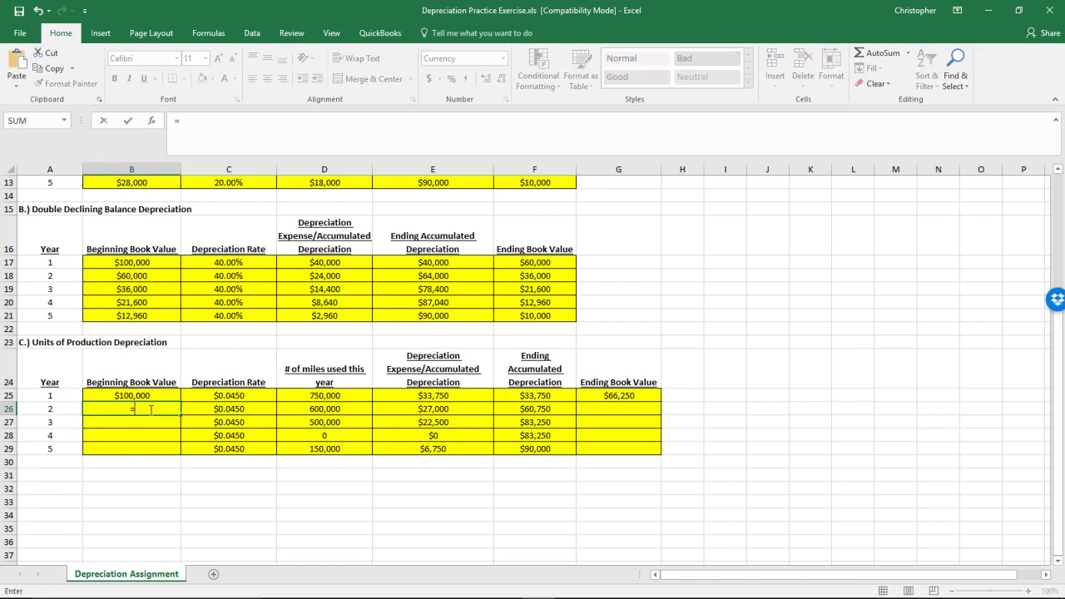
key("Right")
key("Right")
key("Right")
key("Right")
key("Right")
key("Up")
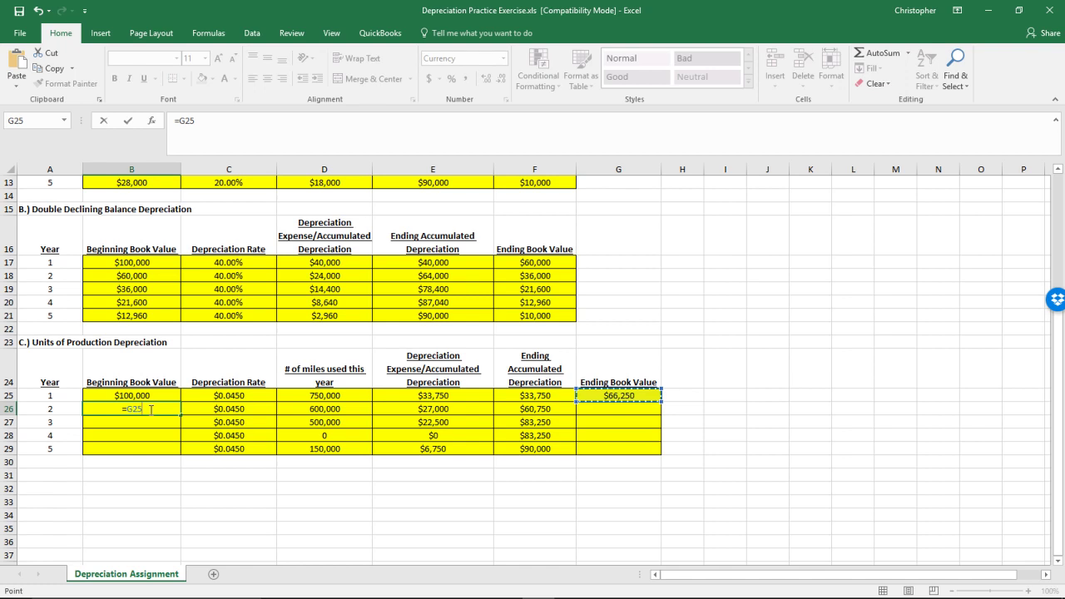
key("Return")
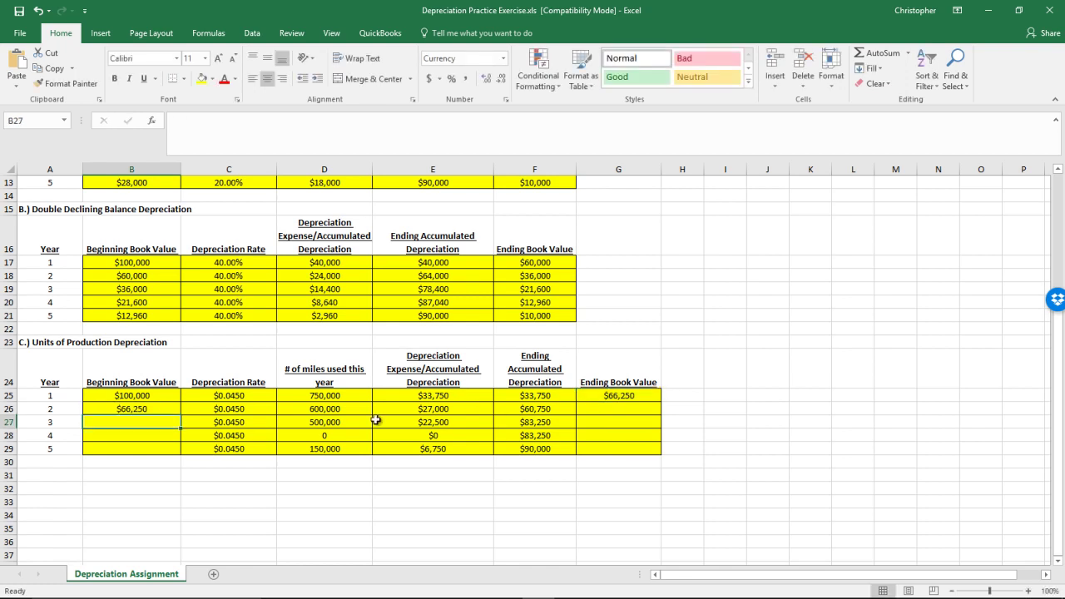
left_click(160, 412)
left_click_drag(177, 417, 173, 453)
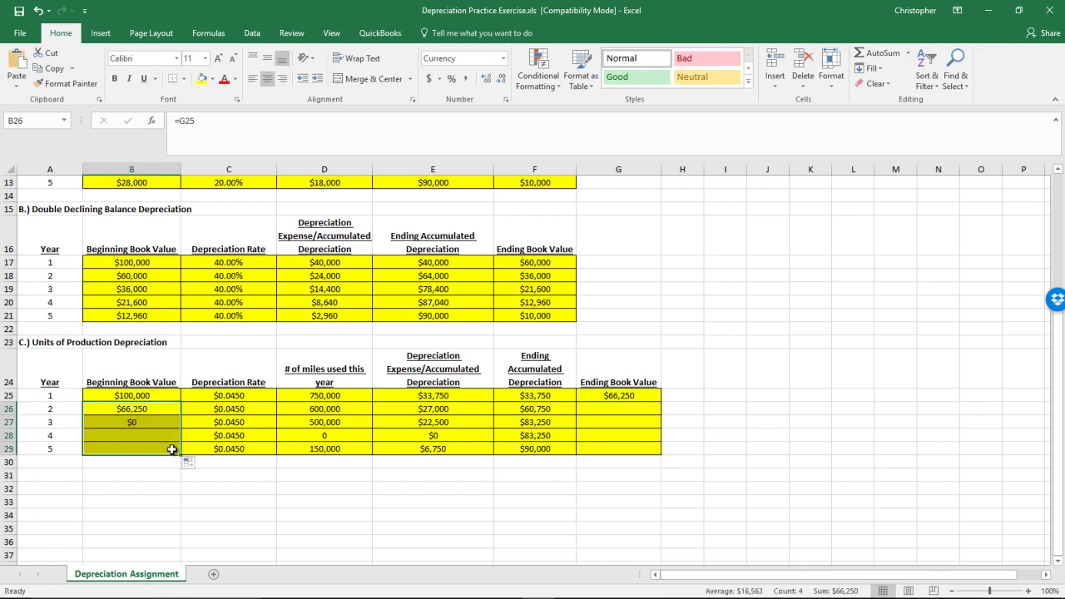
Fill the ending book value formula from G25 down through G29 and check the year 5 ending accumulated depreciation formula
left_click(622, 399)
left_click(626, 410)
key("Up")
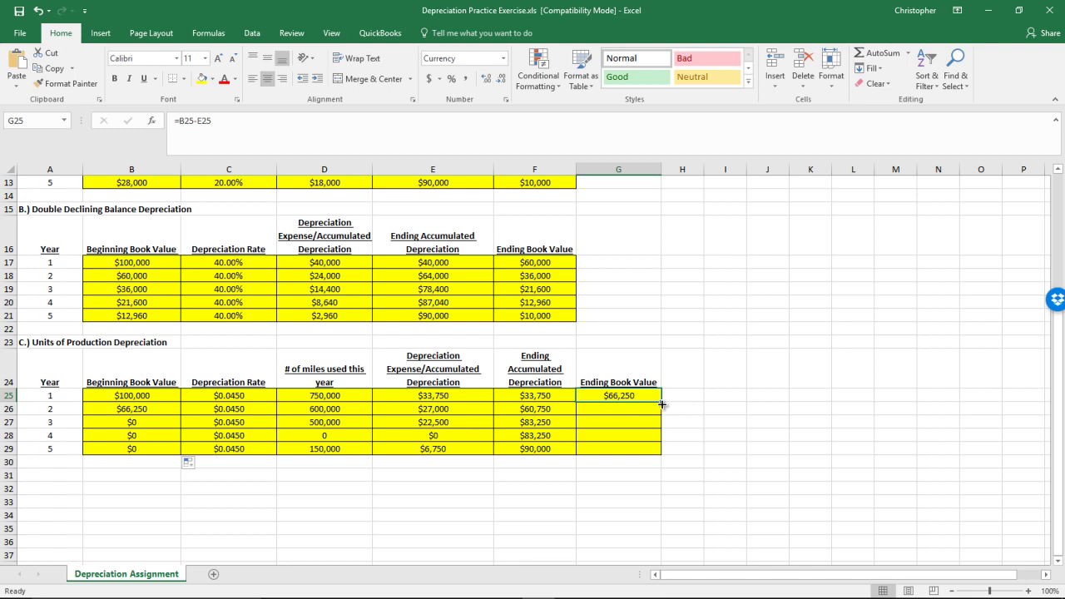
left_click_drag(662, 404, 638, 452)
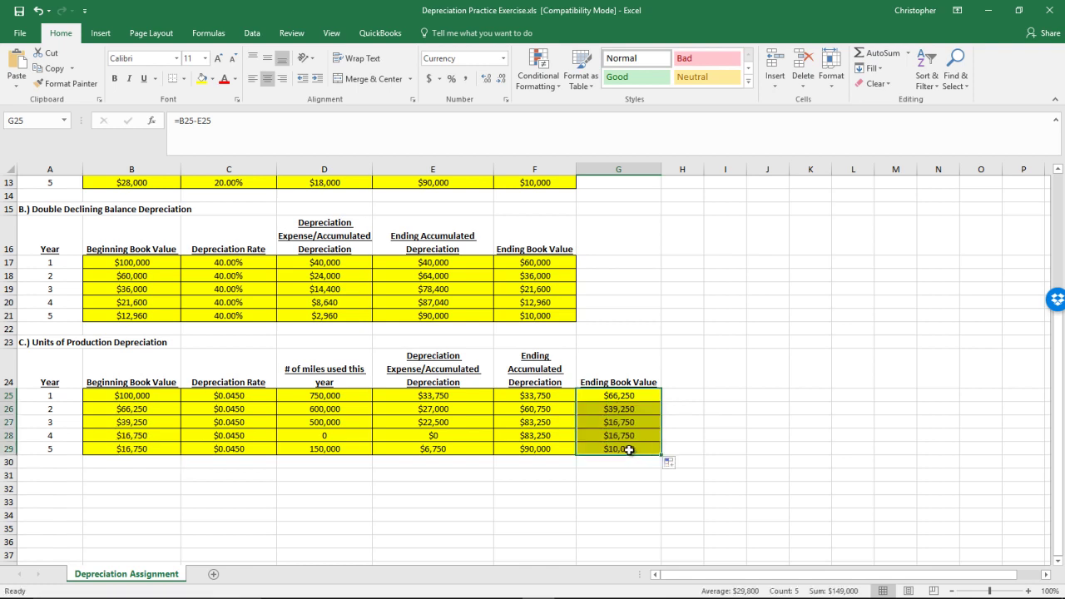
left_click(660, 450)
key("Left")
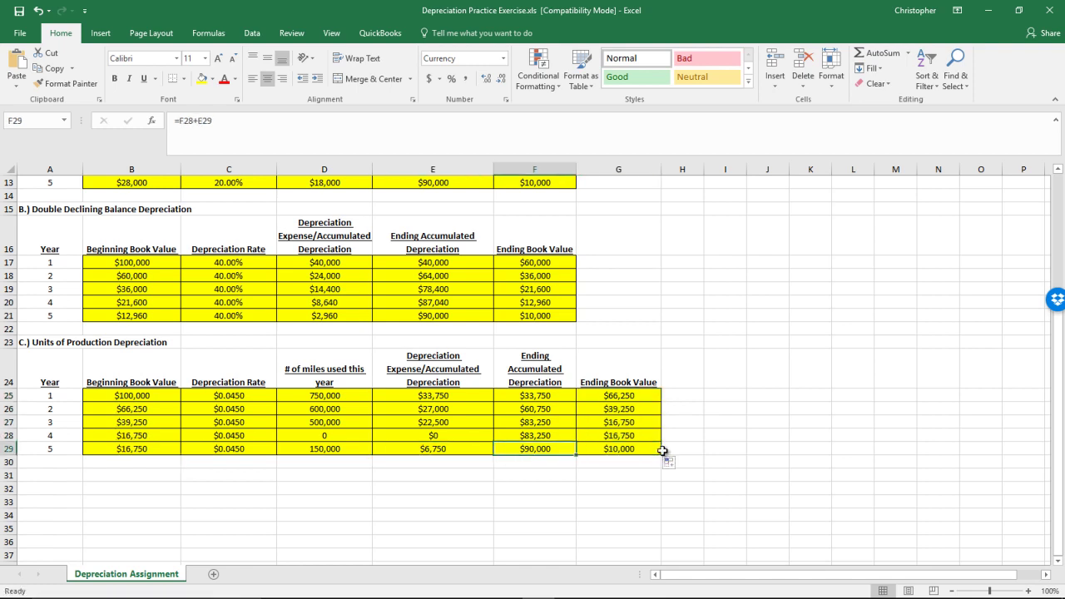